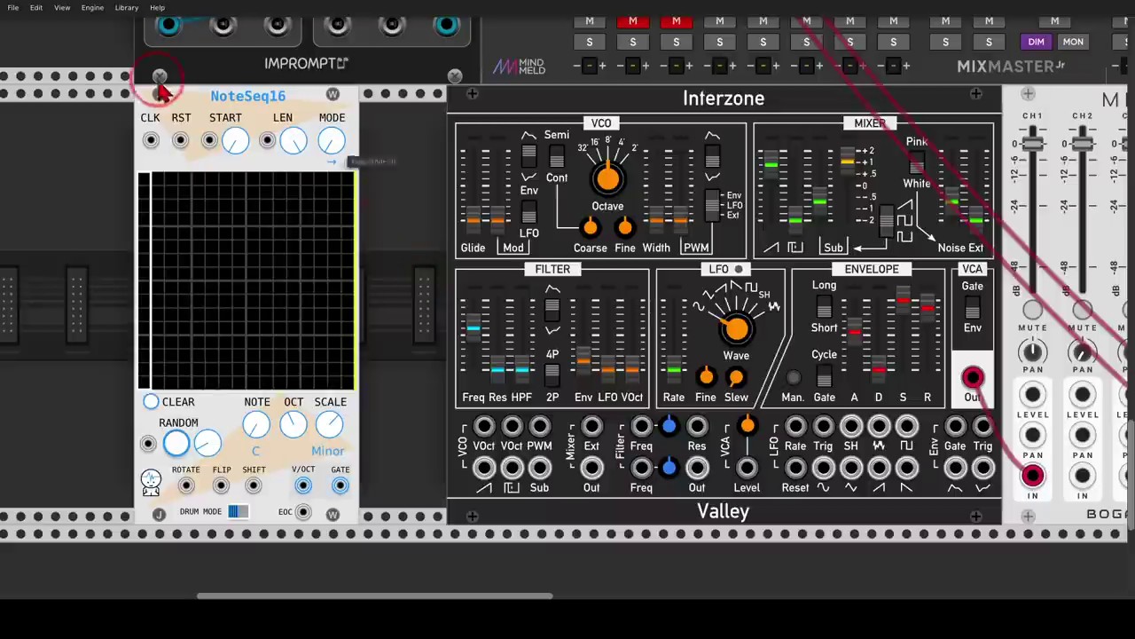
Step: Set the NoteSeq16 sequencer to four polyphony channels
left_click_drag(266, 58, 278, 92)
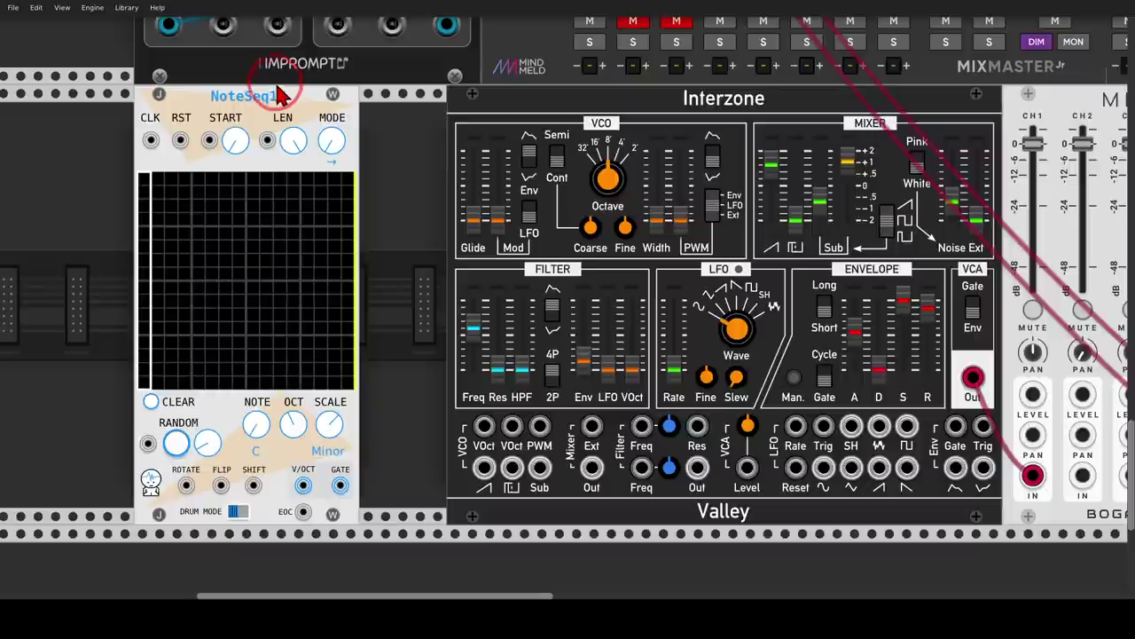
right_click(266, 113)
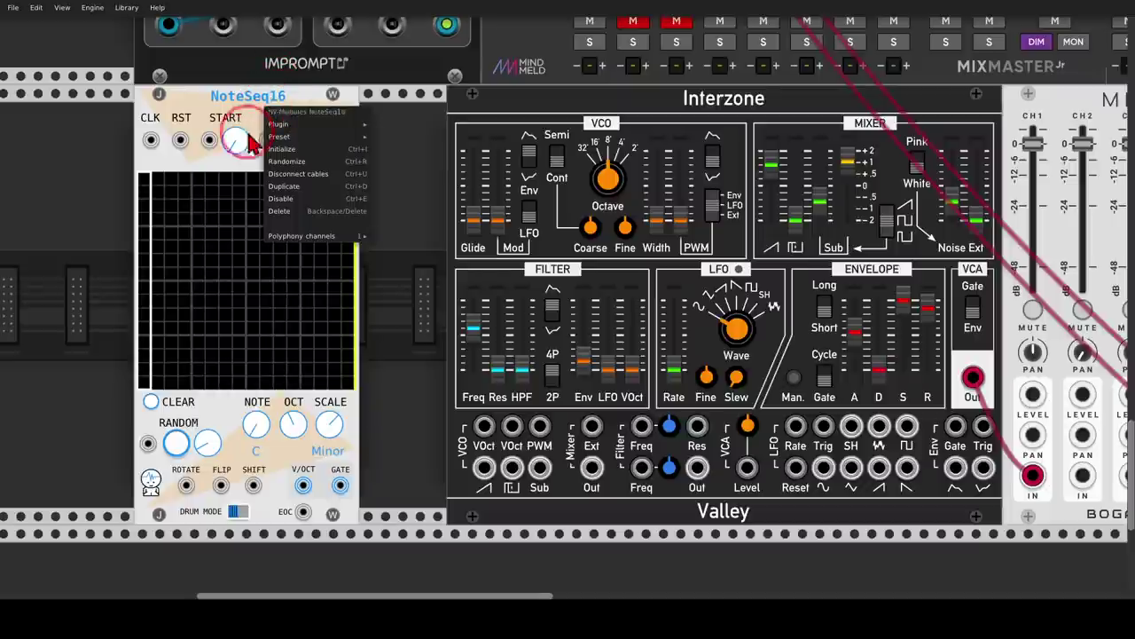
mouse_move(291, 239)
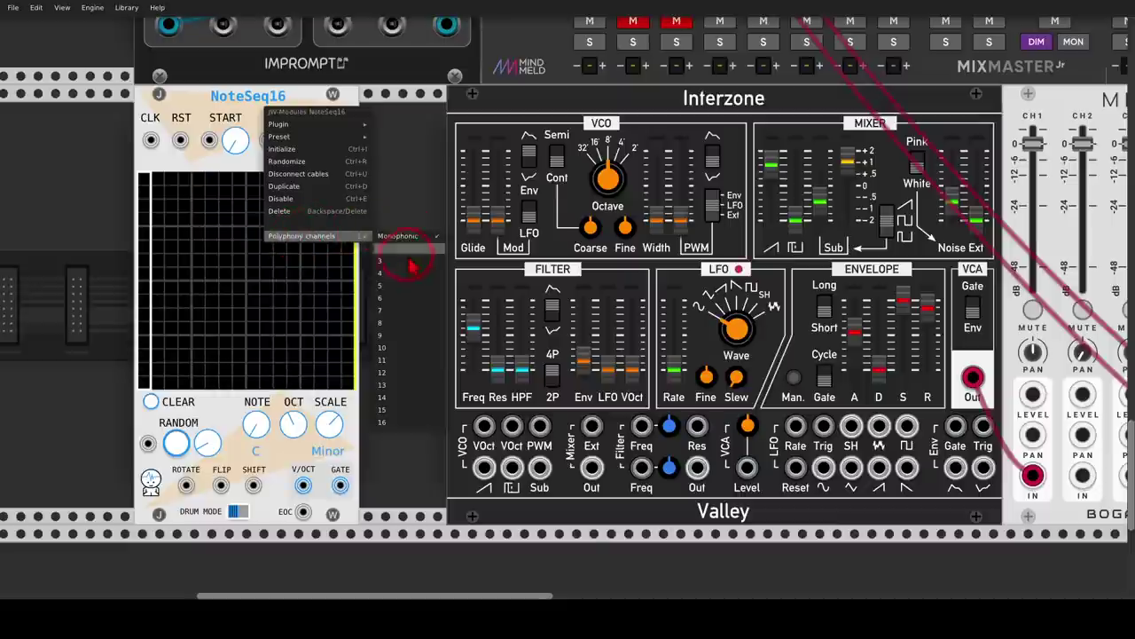
left_click(395, 280)
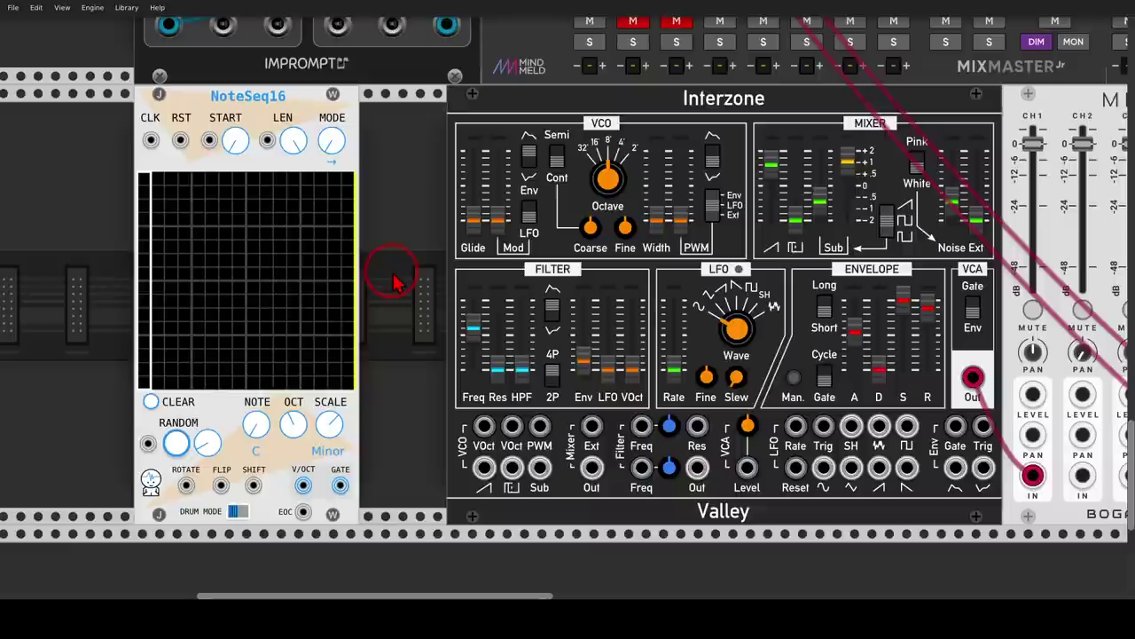
Step: Patch the NoteSeq16 V/OCT output into Interzone's first VCO VOct input and its GATE output into the envelope Trig input
left_click_drag(393, 274, 297, 263)
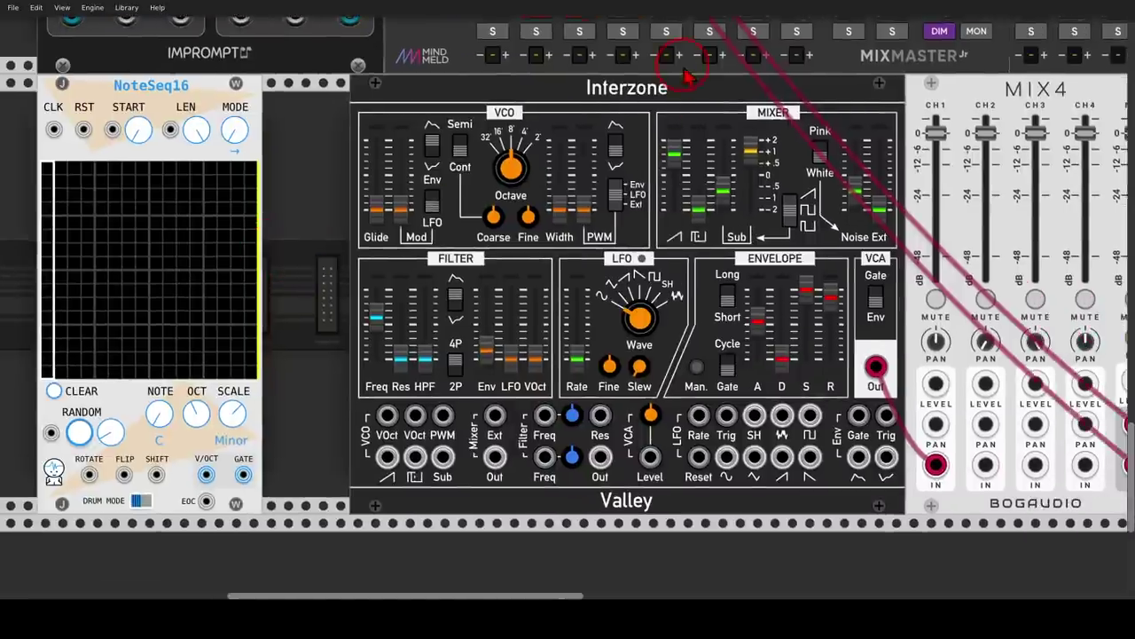
mouse_move(681, 64)
left_mouse_down()
mouse_move(683, 137)
mouse_move(691, 62)
left_mouse_up()
key("Escape")
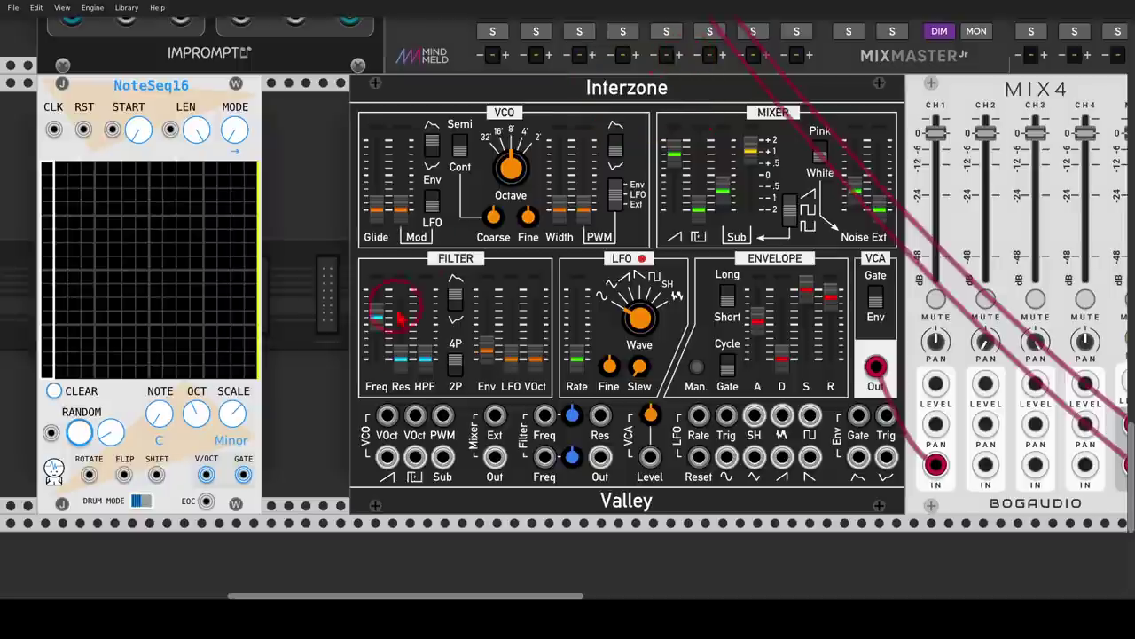
mouse_move(206, 474)
left_mouse_down()
mouse_move(351, 437)
mouse_move(386, 415)
left_mouse_up()
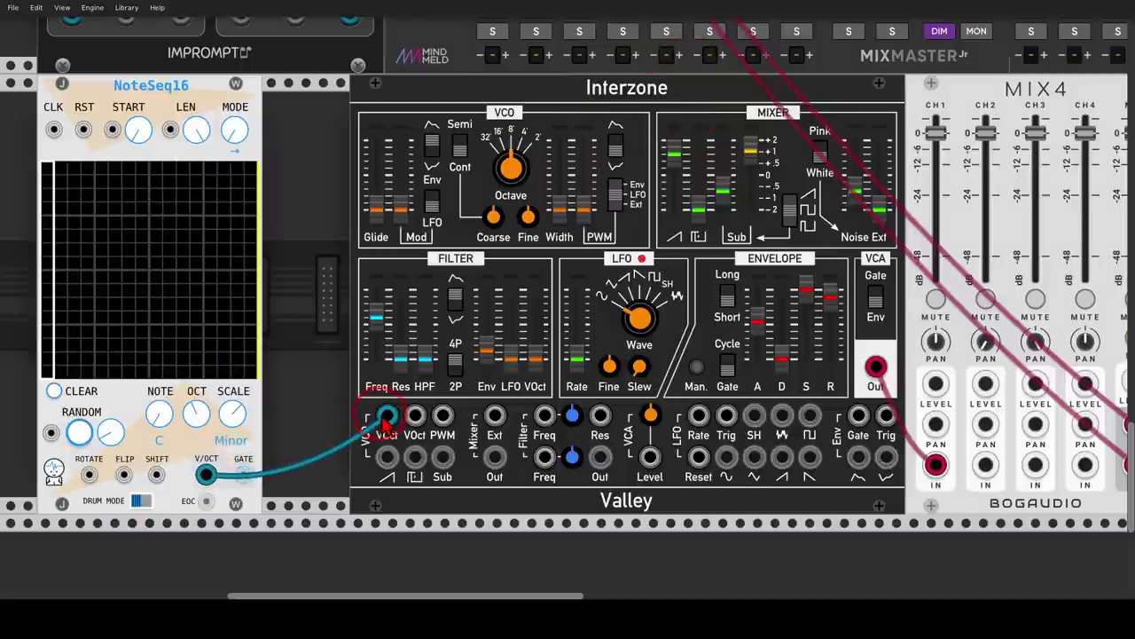
mouse_move(255, 458)
left_mouse_down()
mouse_move(226, 482)
mouse_move(255, 502)
mouse_move(279, 480)
mouse_move(278, 463)
mouse_move(249, 476)
mouse_move(375, 449)
mouse_move(887, 415)
left_mouse_up()
key("Escape")
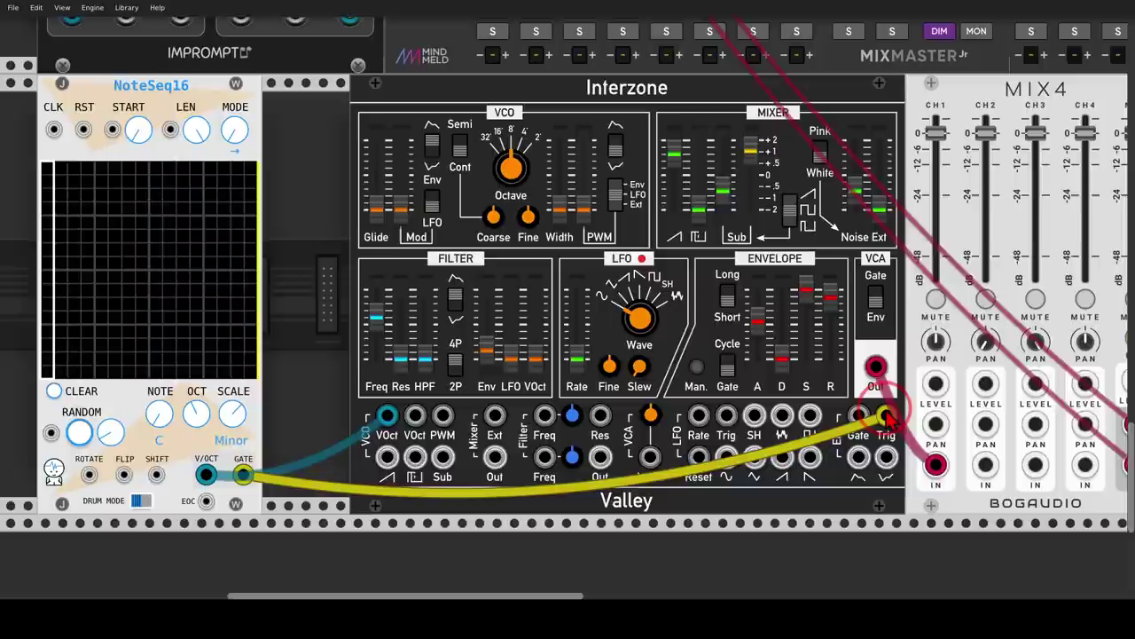
Step: Check the Input 1 poly spread setting of the MIX4 mixer that receives Interzone's output
left_click_drag(873, 342, 598, 344)
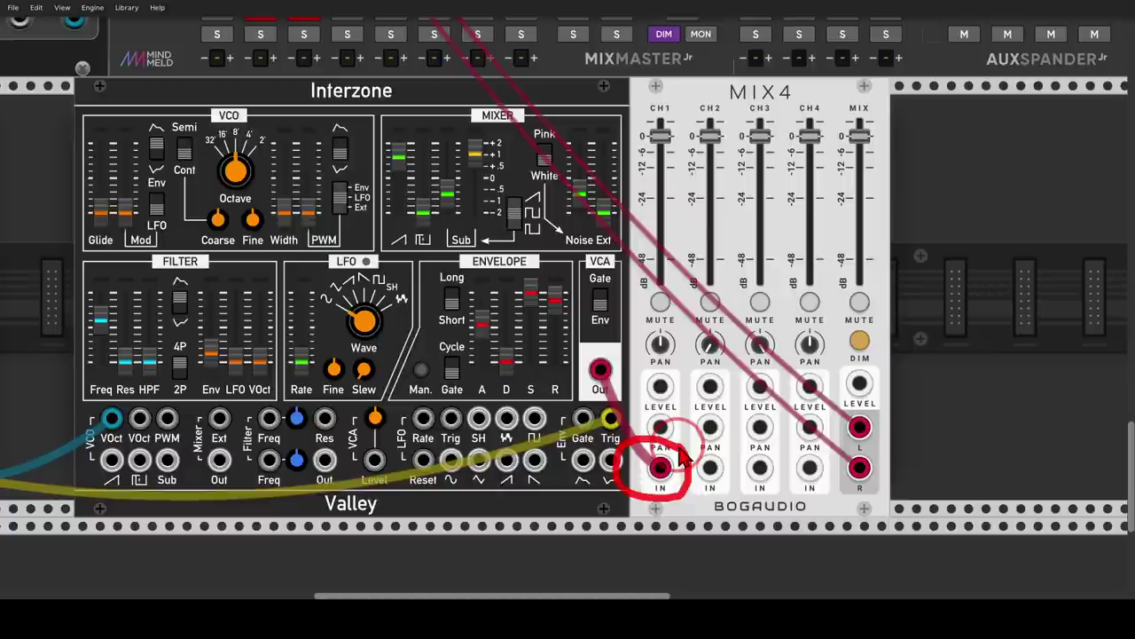
right_click(688, 97)
mouse_move(736, 266)
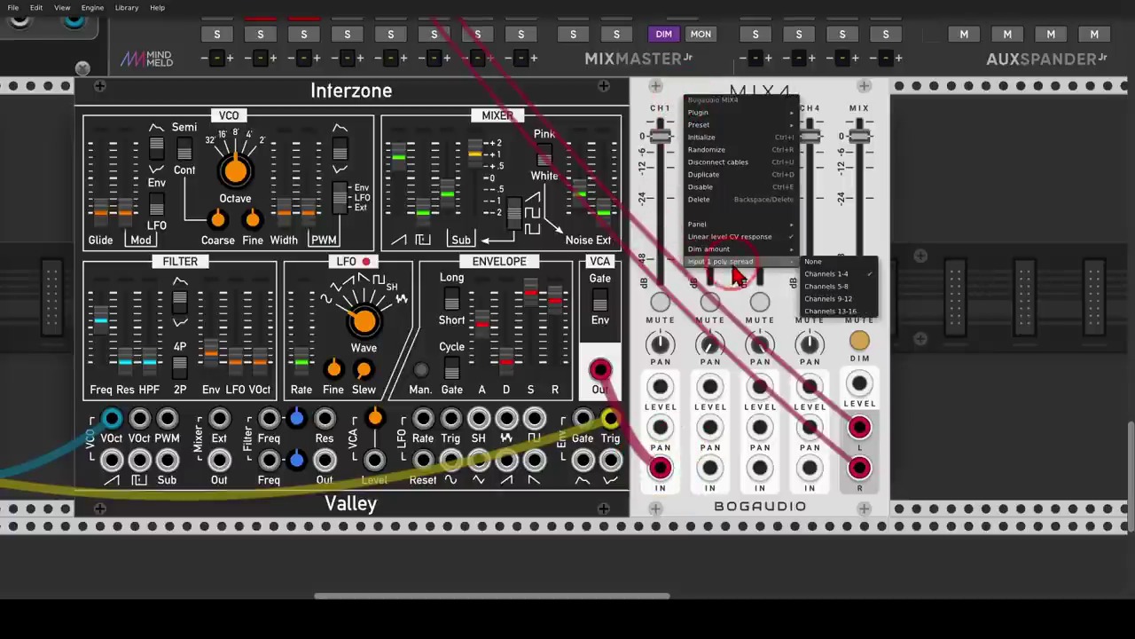
left_click(655, 103)
mouse_move(660, 372)
left_mouse_down()
mouse_move(666, 428)
mouse_move(702, 381)
mouse_move(672, 454)
mouse_move(726, 407)
mouse_move(678, 459)
mouse_move(794, 371)
left_mouse_up()
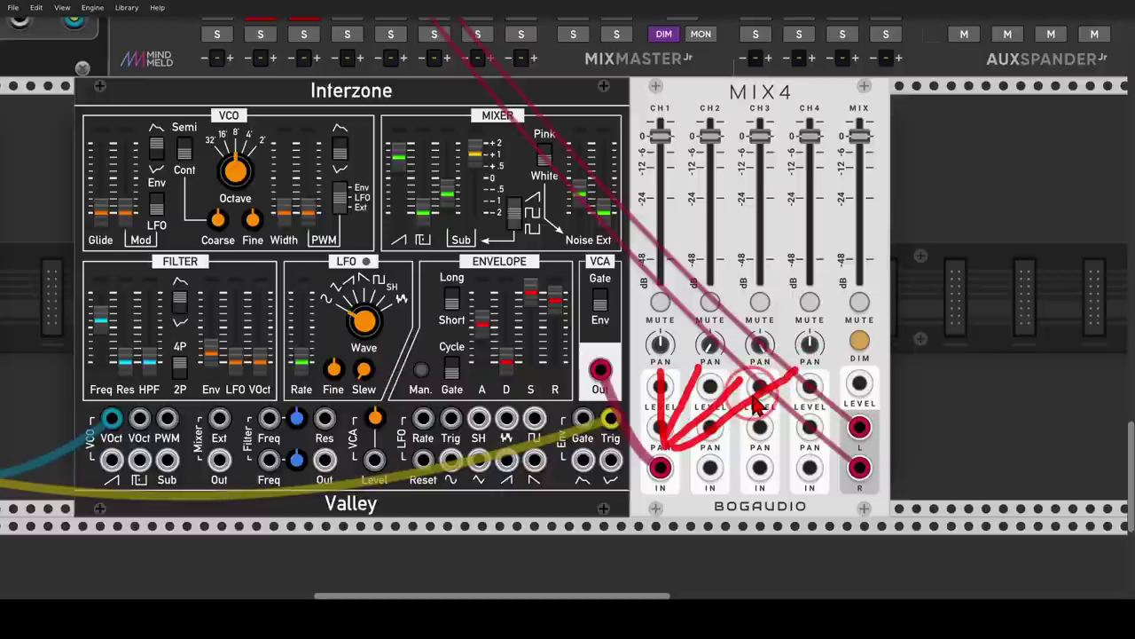
mouse_move(774, 311)
left_mouse_down()
mouse_move(675, 341)
mouse_move(788, 355)
mouse_move(773, 318)
left_mouse_up()
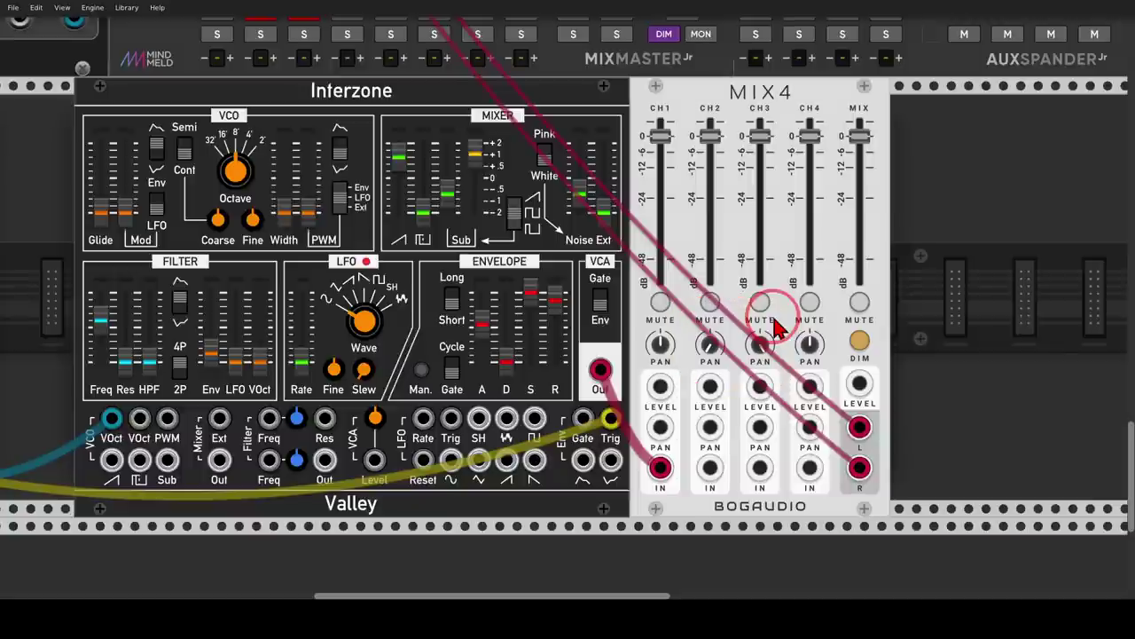
Step: Set the NoteSeq16 scale's root note to F
scroll(390, 284, "left", 10)
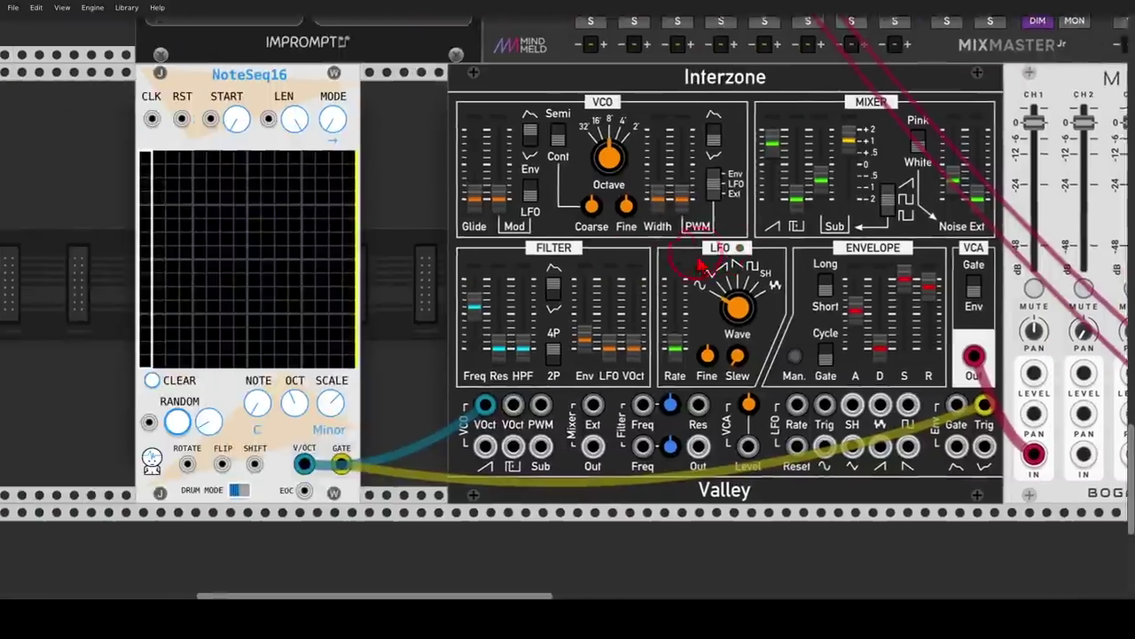
mouse_move(592, 382)
left_mouse_down()
mouse_move(450, 405)
mouse_move(487, 469)
mouse_move(569, 465)
mouse_move(612, 401)
left_mouse_up()
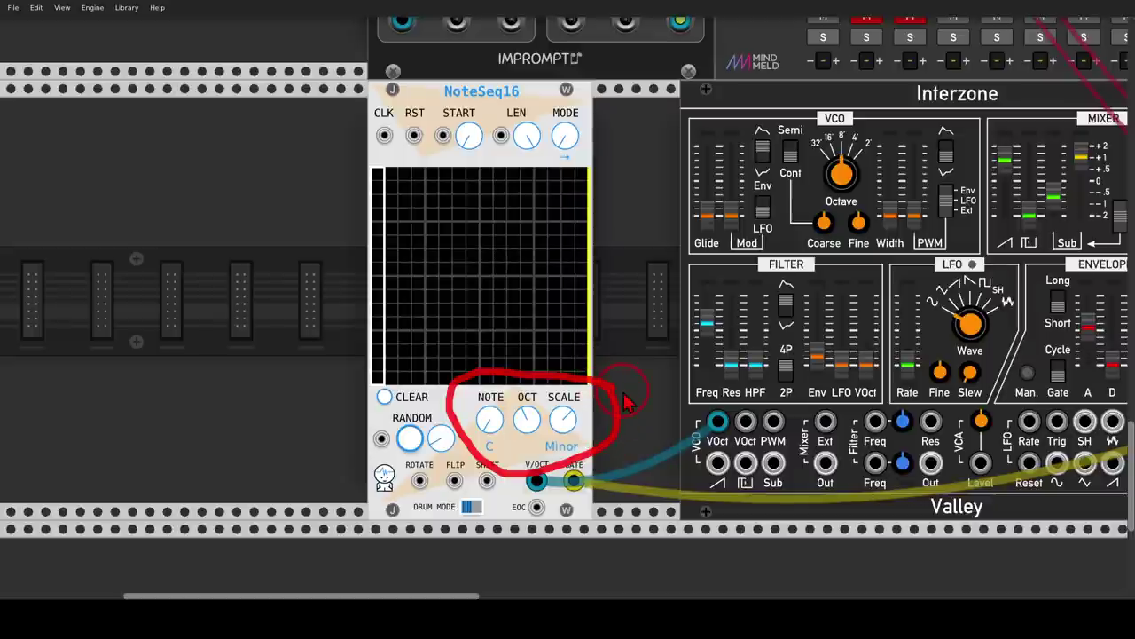
left_click_drag(492, 414, 567, 299)
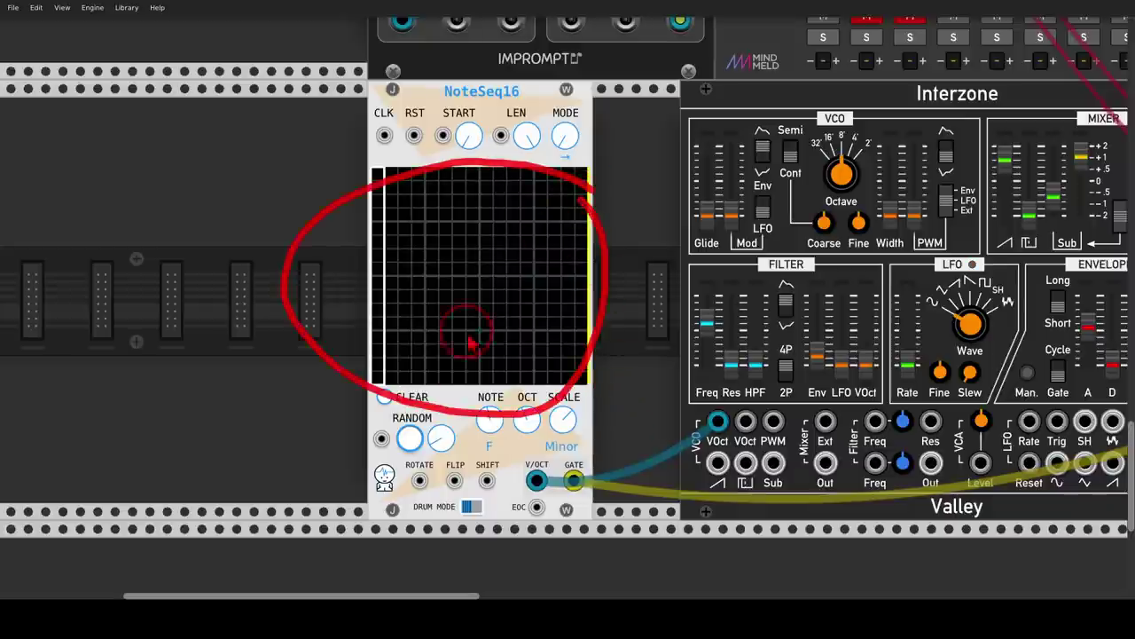
Step: Try randomizing the NoteSeq16 note grid several times, raising the random amount to 1
left_click(411, 438)
left_click(412, 439)
left_click(413, 440)
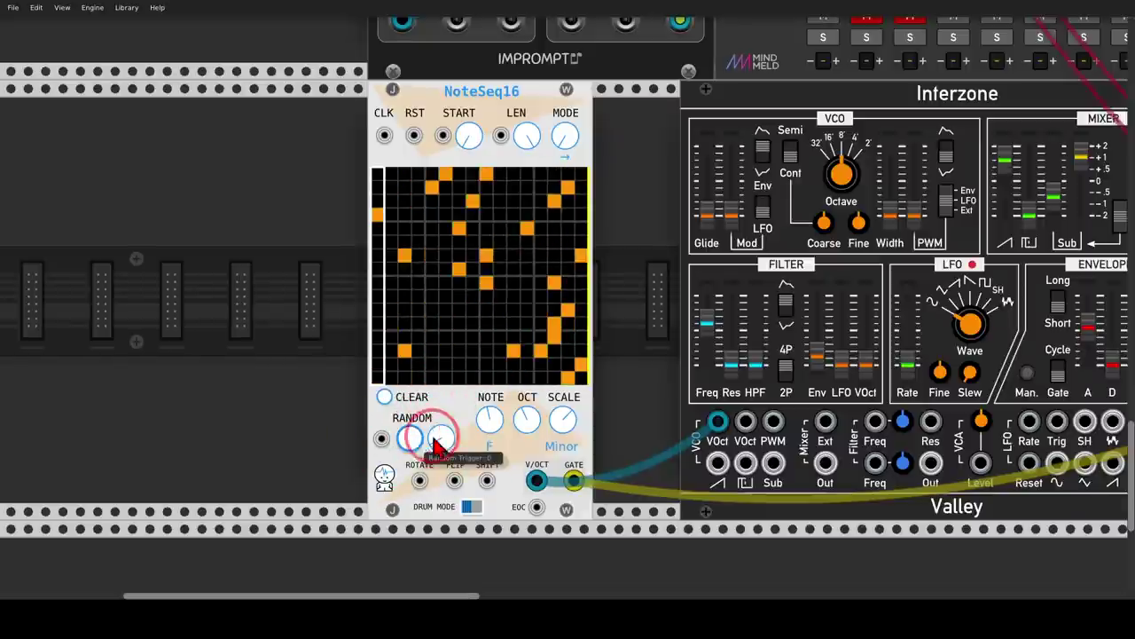
left_click_drag(441, 443, 441, 310)
left_click(416, 440)
left_click(411, 438)
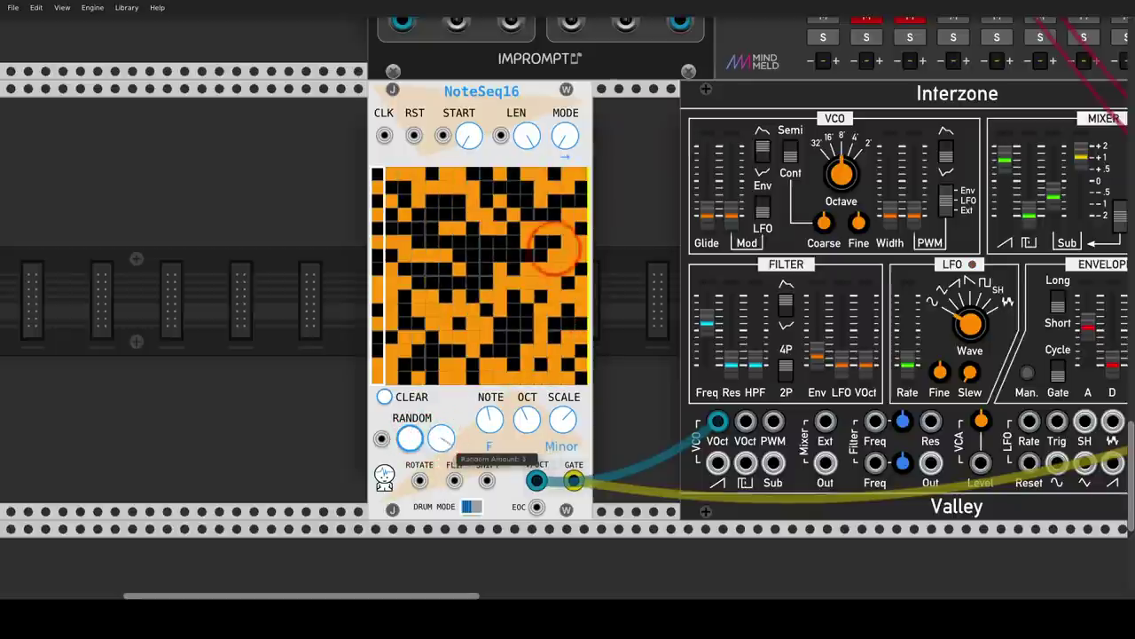
left_click(410, 438)
Step: Lower the NoteSeq16 random amount to about the middle of its range and randomize the note grid again
left_click_drag(436, 438, 435, 554)
left_click(410, 438)
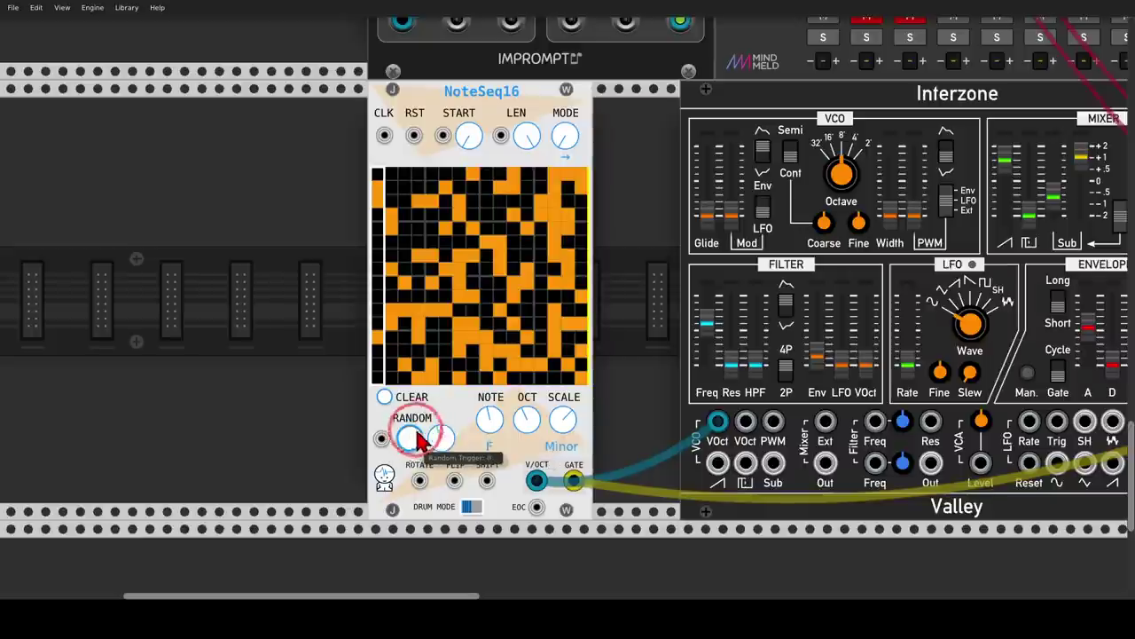
left_click(413, 440)
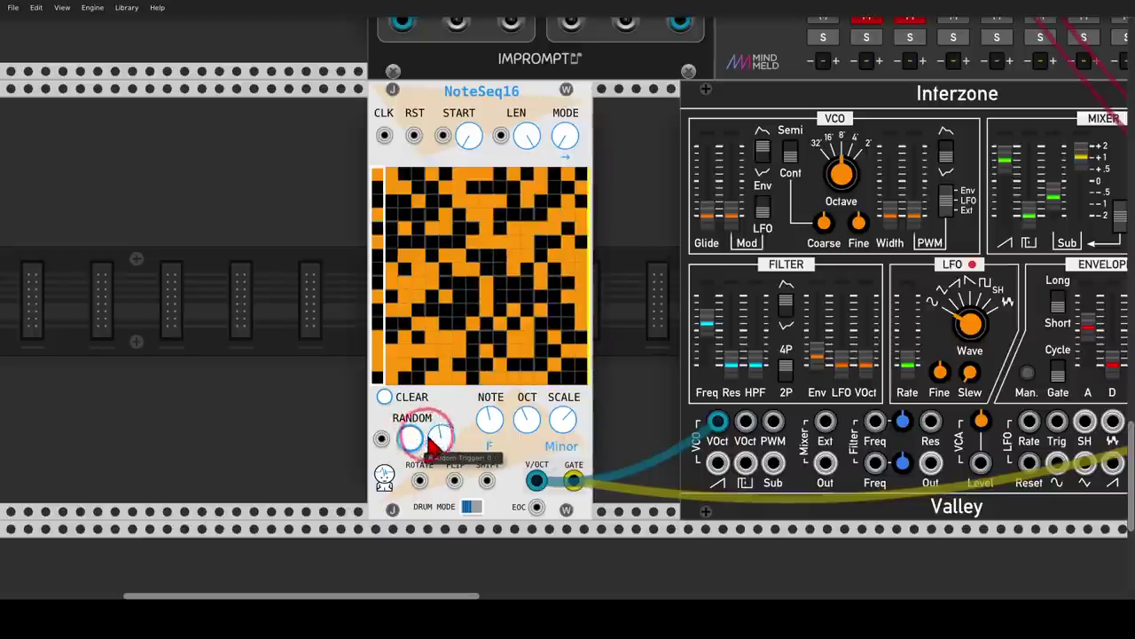
left_click(615, 361)
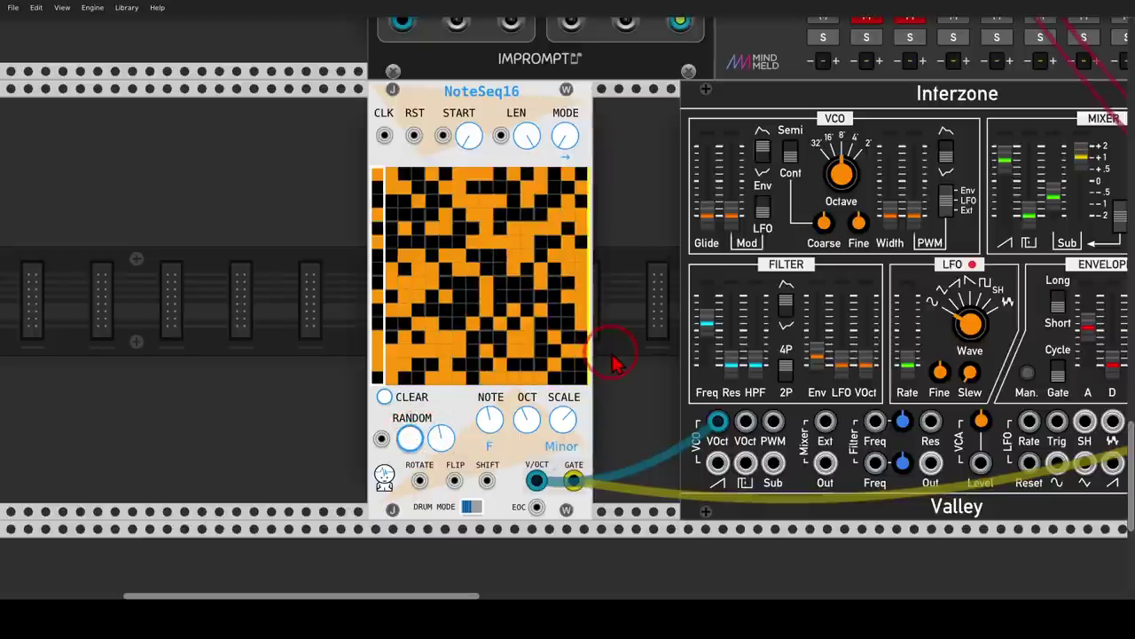
Step: Shorten the NoteSeq16 sequence to four steps and patch Clocked's CLK 1 and RESET outputs into its CLK and RST inputs
left_click_drag(527, 137, 567, 296)
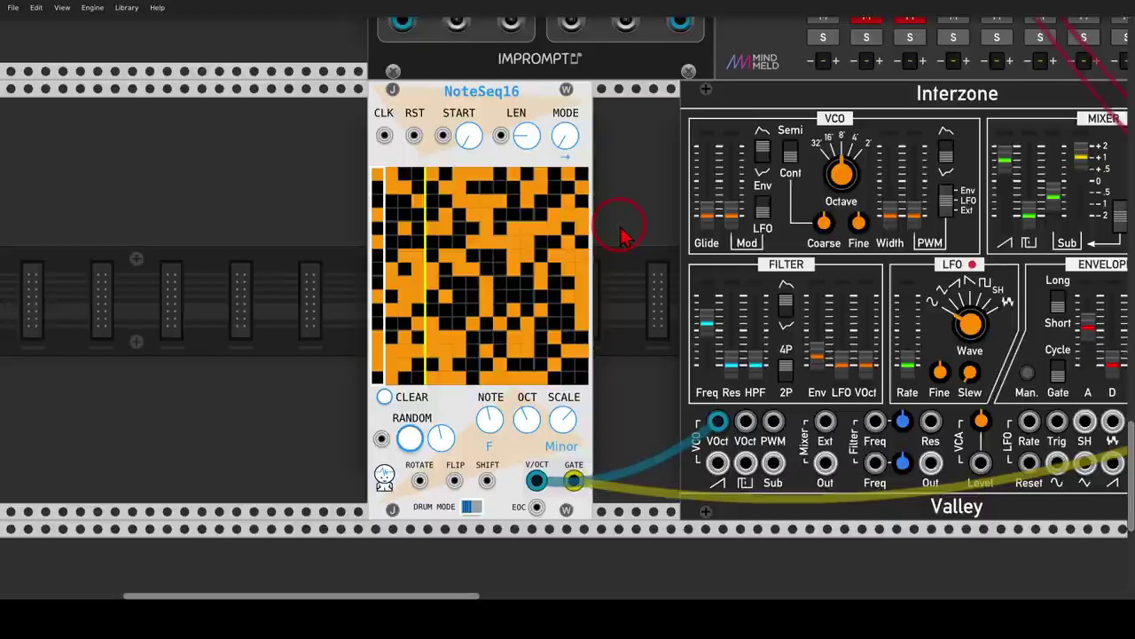
scroll(634, 253, "up", 1)
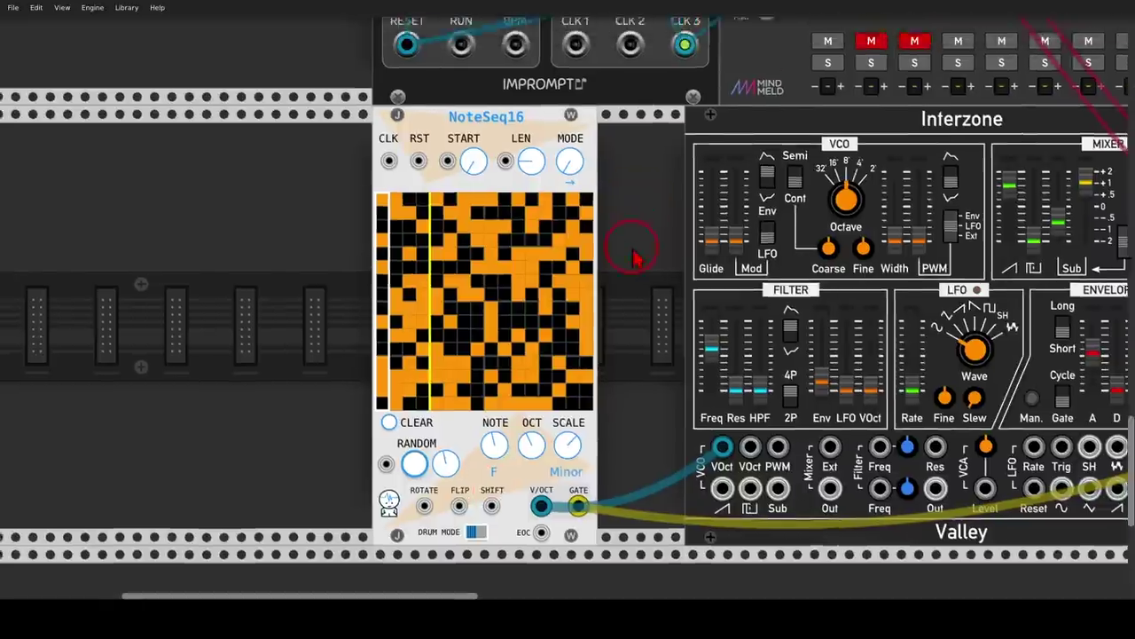
scroll(634, 252, "up", 5)
mouse_move(513, 89)
left_mouse_down()
mouse_move(432, 86)
mouse_move(378, 131)
mouse_move(514, 178)
left_mouse_up()
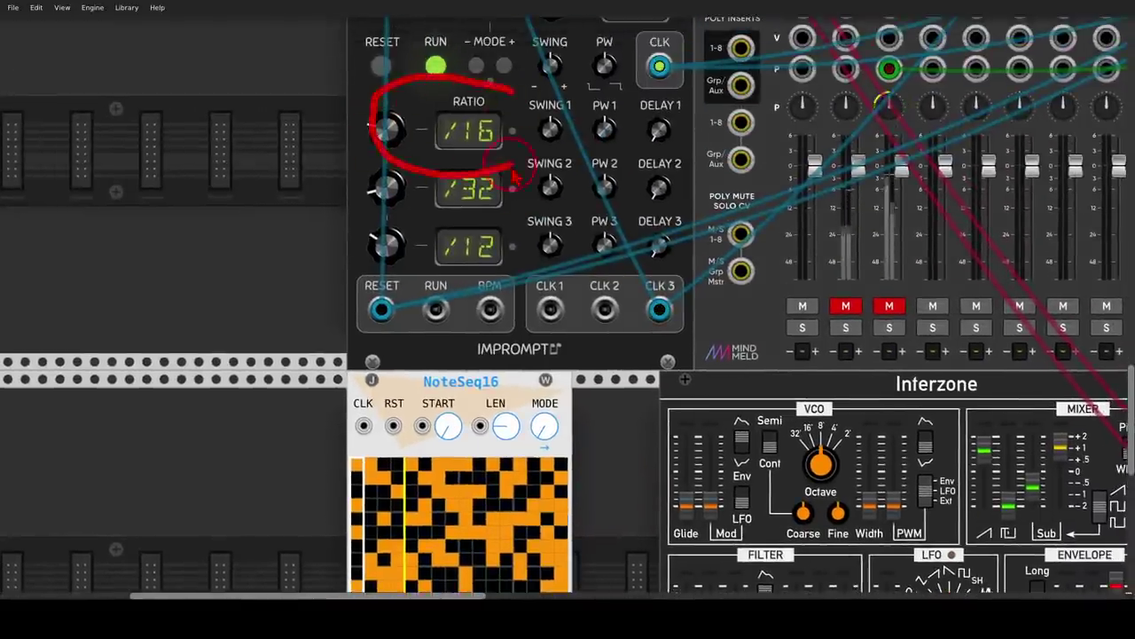
mouse_move(549, 308)
left_mouse_down()
mouse_move(363, 412)
mouse_move(396, 426)
mouse_move(381, 308)
left_mouse_up()
left_click_drag(621, 520, 467, 253)
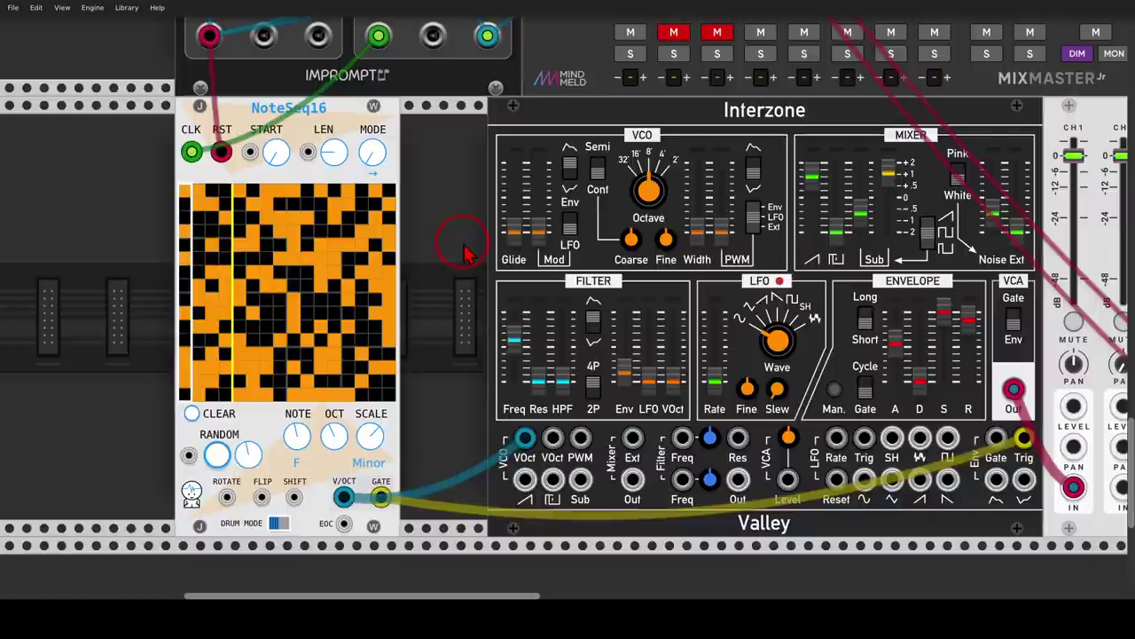
Step: Patch Clocked's CLK 2 output, running at the /32 ratio, into the ROTATE input of NoteSeq16
mouse_move(241, 473)
left_mouse_down()
mouse_move(201, 488)
mouse_move(204, 517)
mouse_move(235, 526)
mouse_move(258, 510)
mouse_move(236, 468)
left_mouse_up()
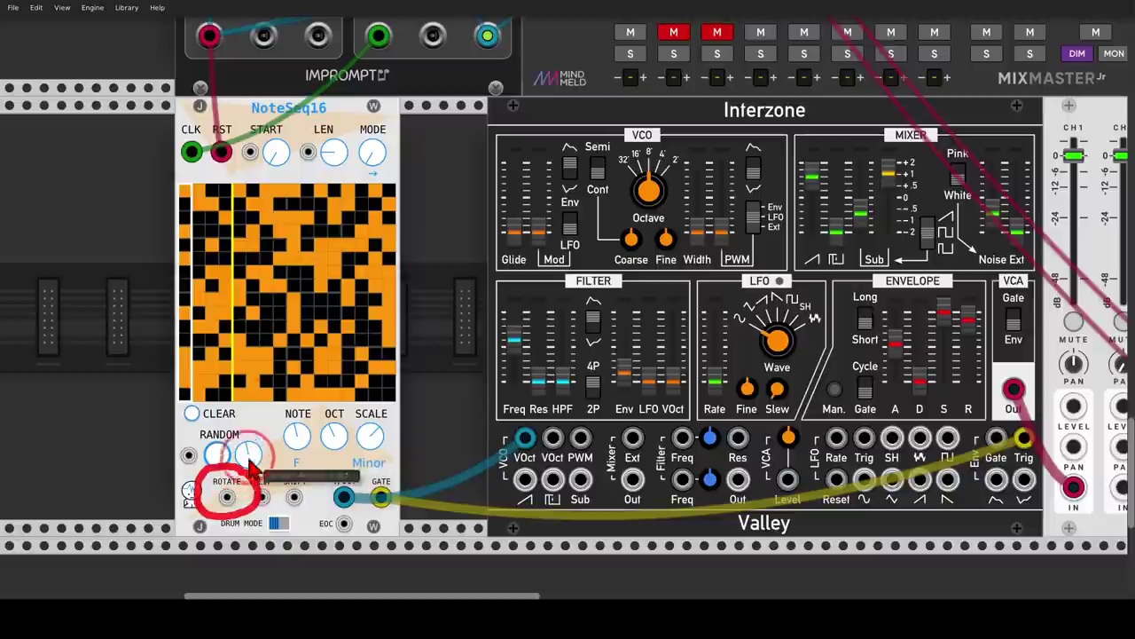
mouse_move(238, 362)
left_mouse_down()
mouse_move(325, 301)
mouse_move(292, 271)
mouse_move(340, 241)
left_mouse_up()
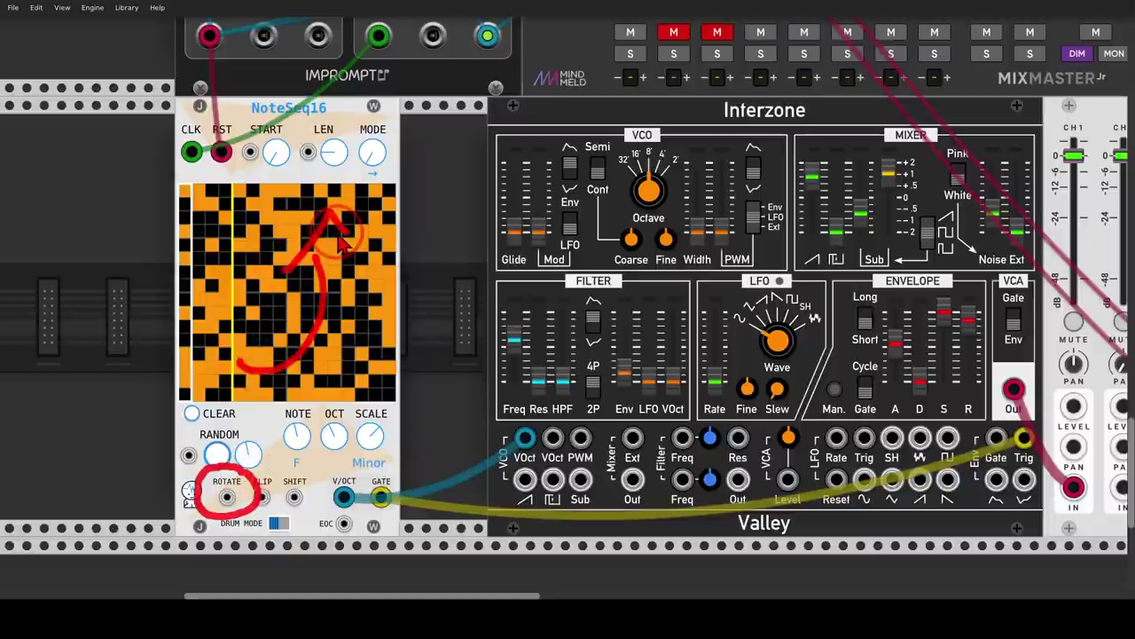
key("Escape")
mouse_move(301, 470)
left_mouse_down()
mouse_move(268, 549)
mouse_move(301, 466)
left_mouse_up()
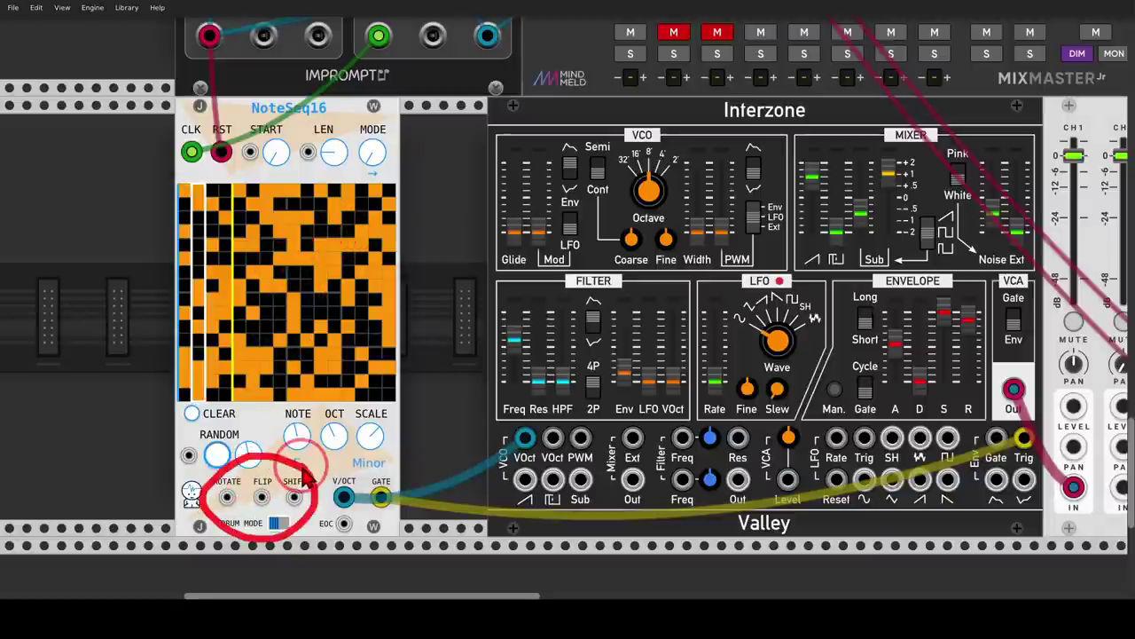
key("Escape")
scroll(381, 314, "up", 5)
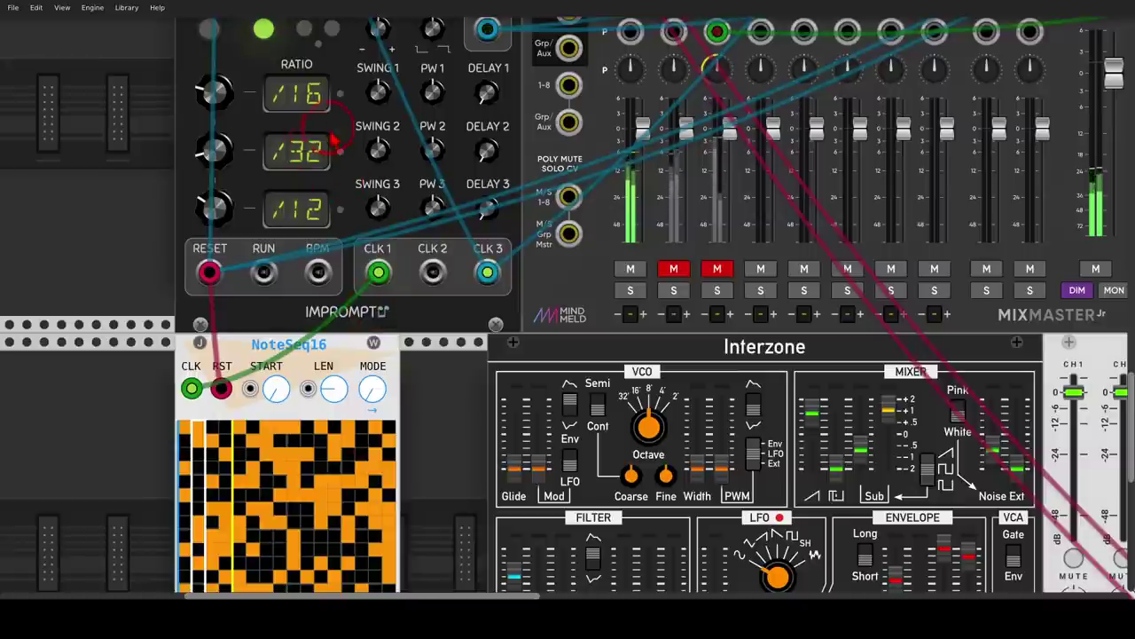
mouse_move(333, 140)
left_mouse_down()
mouse_move(254, 110)
mouse_move(299, 188)
mouse_move(330, 124)
left_mouse_up()
scroll(400, 196, "down", 3)
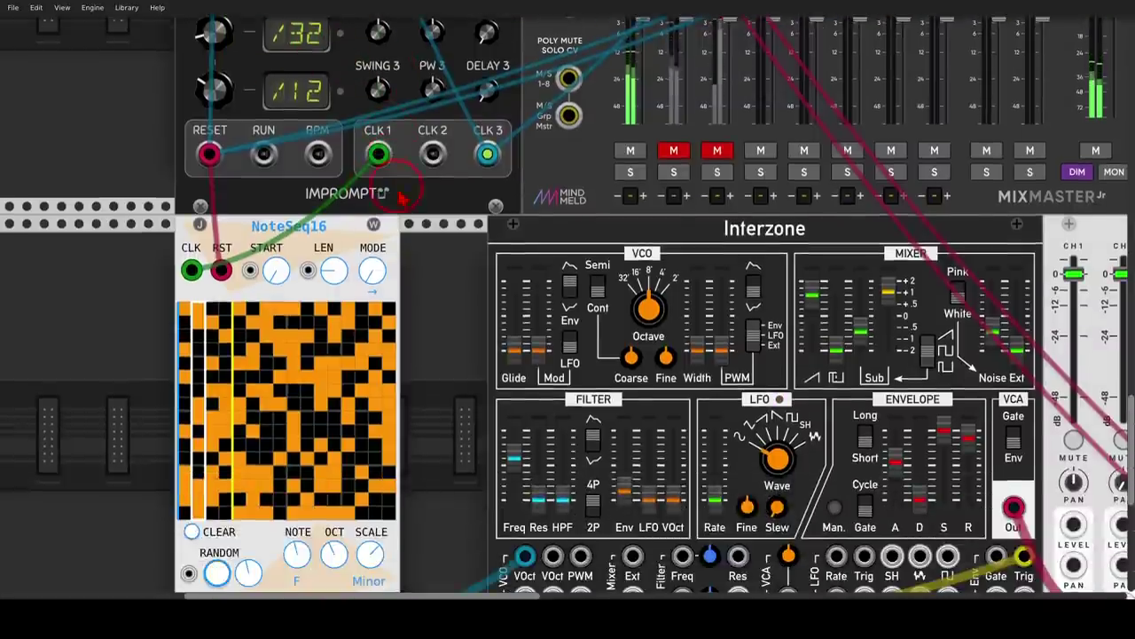
scroll(401, 197, "down", 2)
left_click_drag(432, 95, 226, 556)
left_click(444, 355)
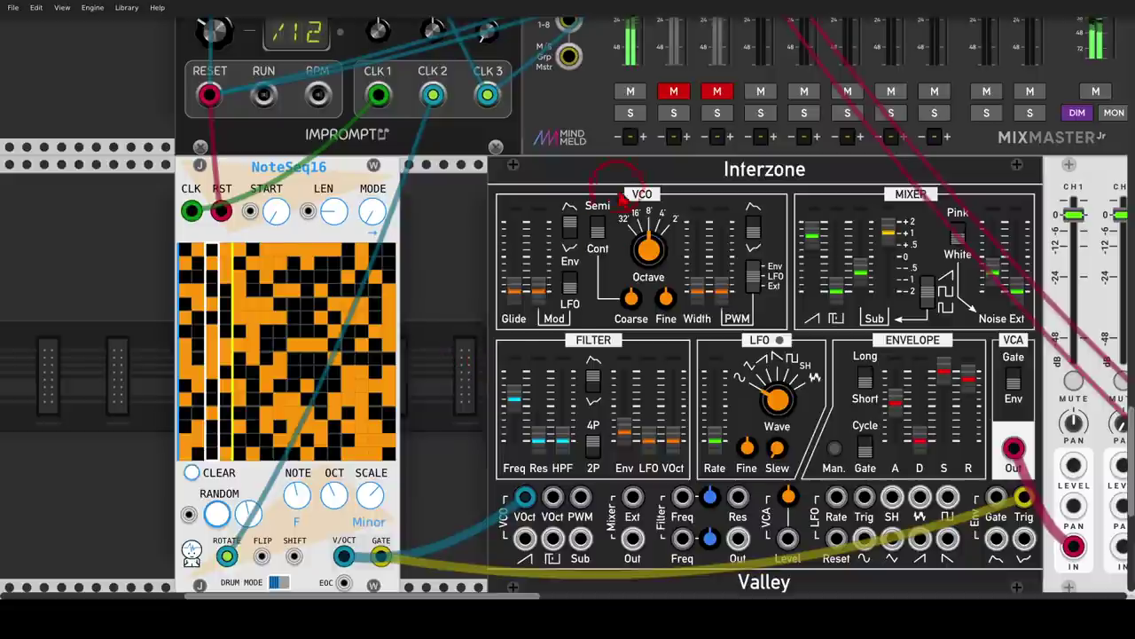
Step: Unmute the FMOP channel on the MixMaster mixer to bring in the FM-OP voice
scroll(448, 363, "up", 10)
scroll(480, 320, "up", 4)
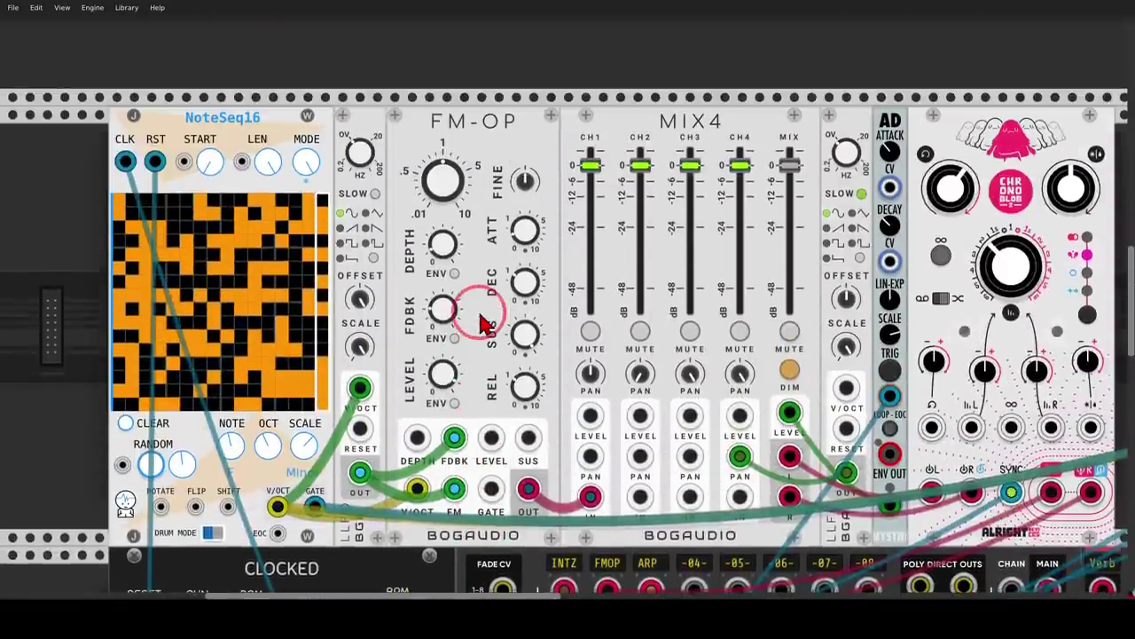
left_click_drag(539, 108, 494, 63)
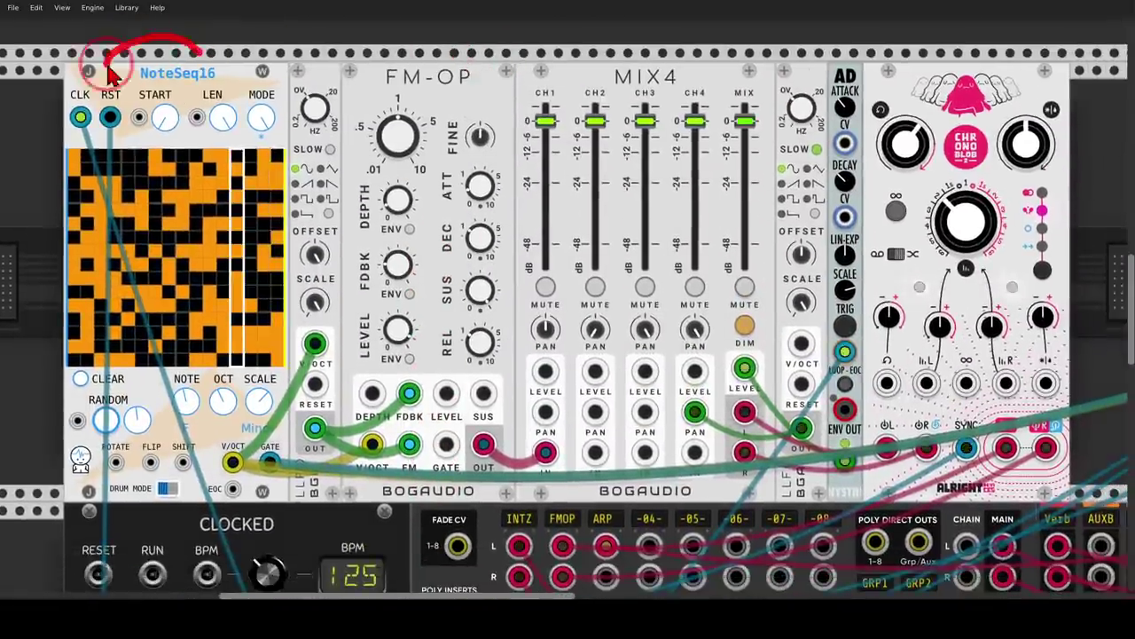
mouse_move(247, 85)
left_mouse_down()
mouse_move(244, 162)
mouse_move(271, 160)
mouse_move(299, 125)
mouse_move(273, 76)
left_mouse_up()
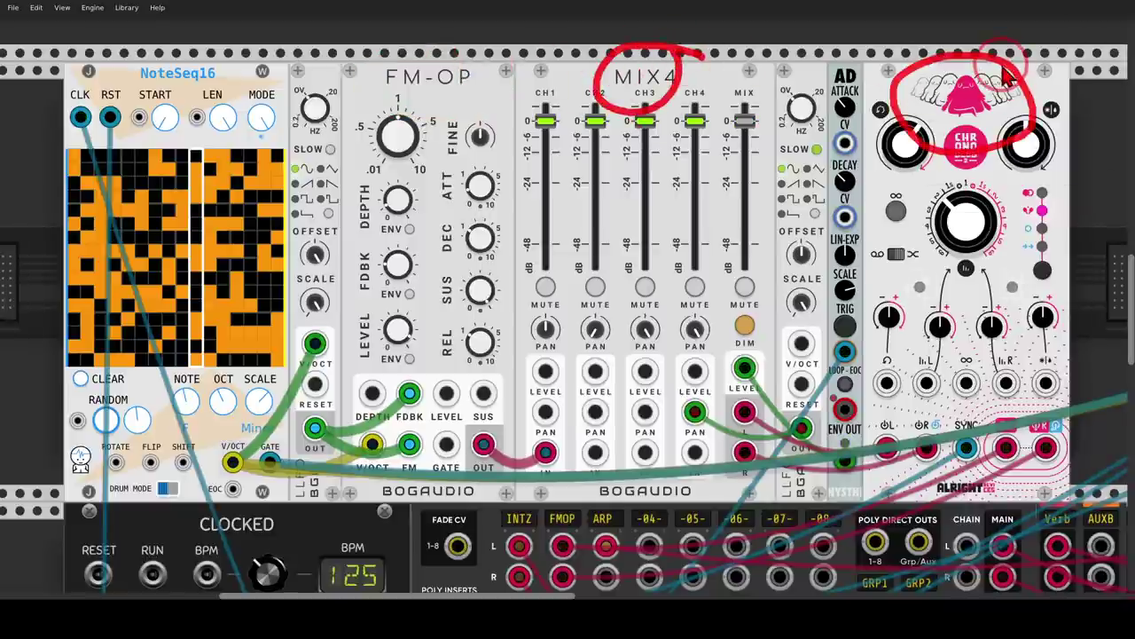
scroll(1002, 80, "down", 6)
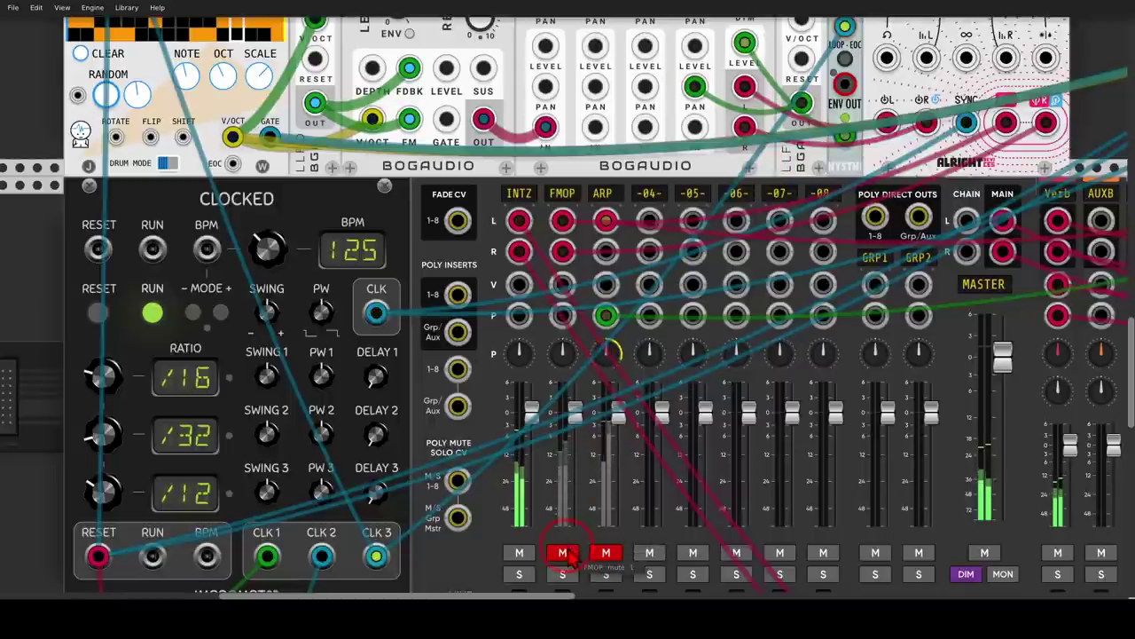
left_click(566, 553)
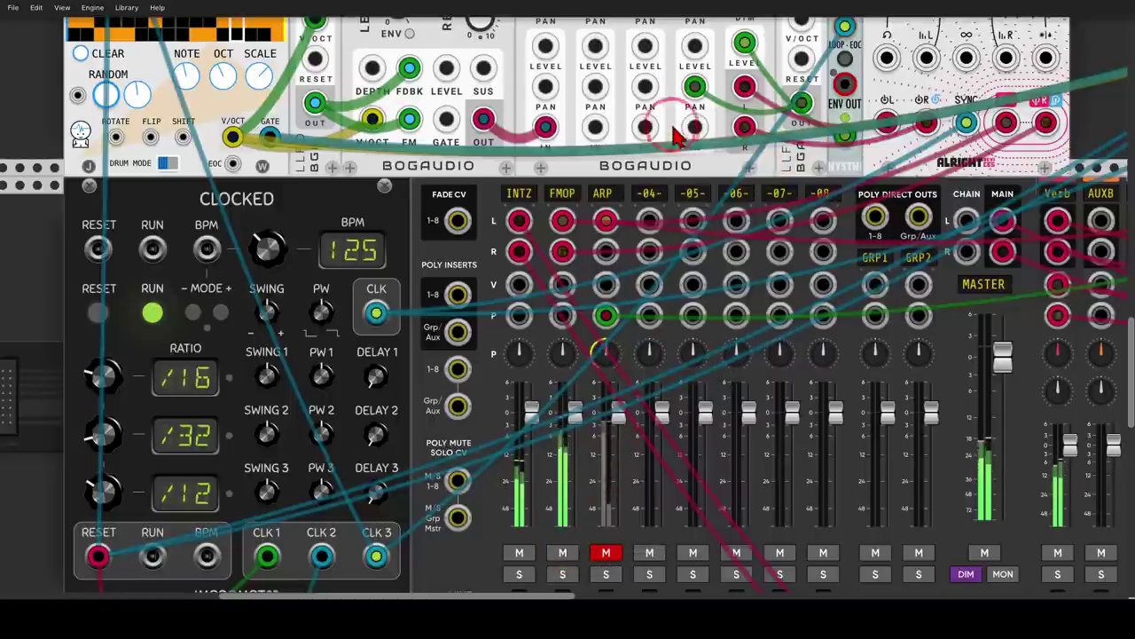
Step: Examine the full-size NoteSeq module, including its randomize, flip, rotate and shift controls and its poly and mono outputs
scroll(670, 454, "up", 6)
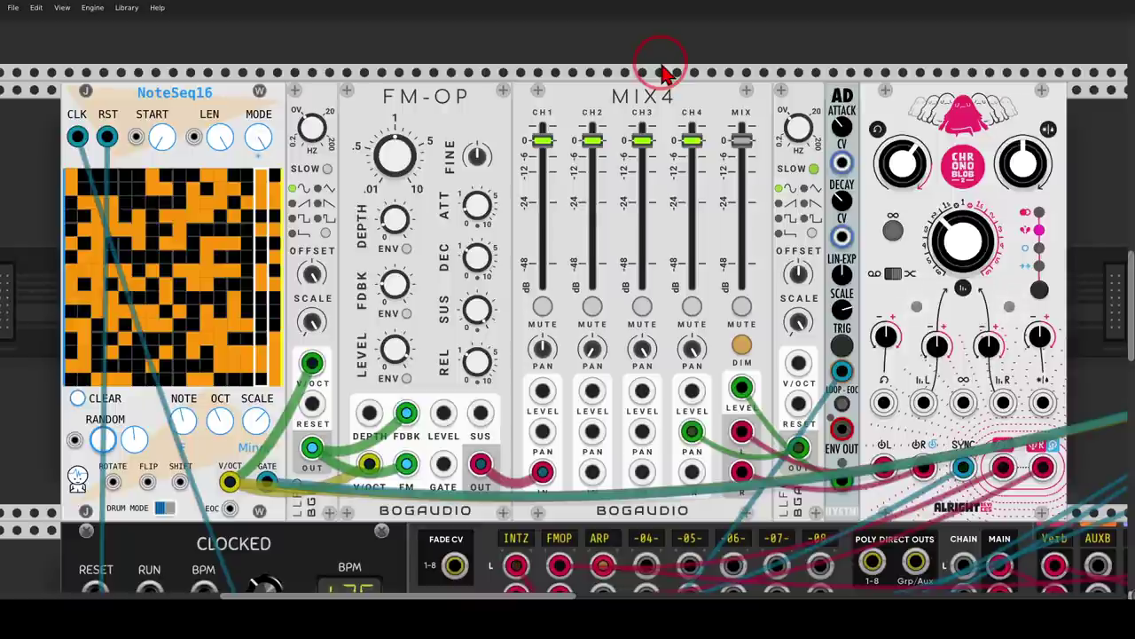
left_click_drag(786, 106, 460, 164)
scroll(514, 173, "up", 12)
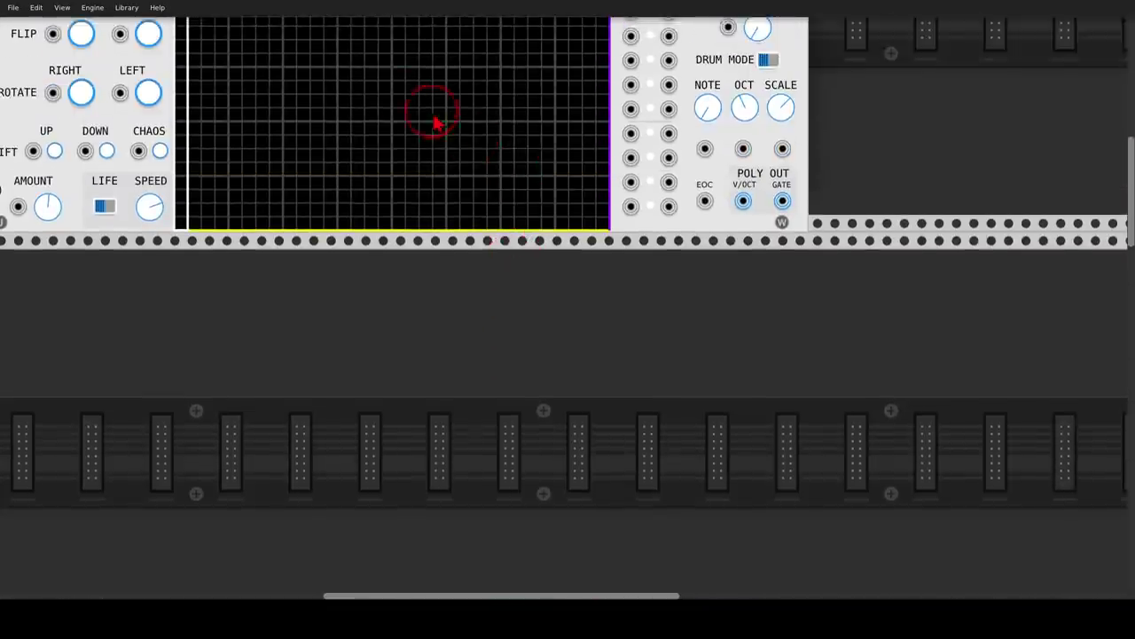
left_click_drag(433, 115, 532, 418)
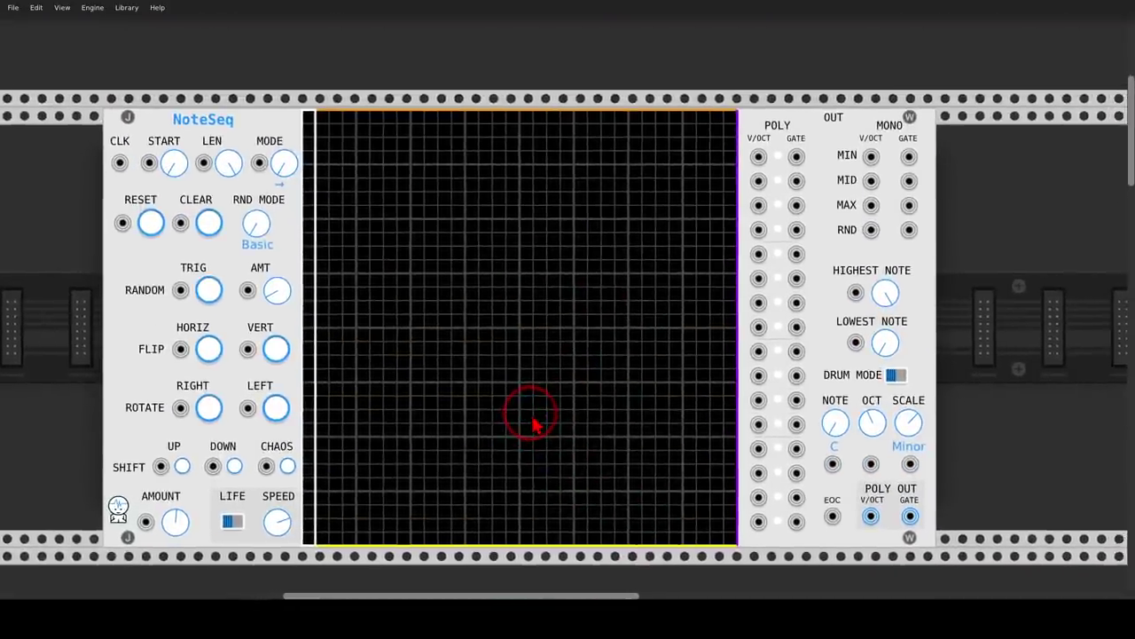
left_click_drag(460, 180, 497, 151)
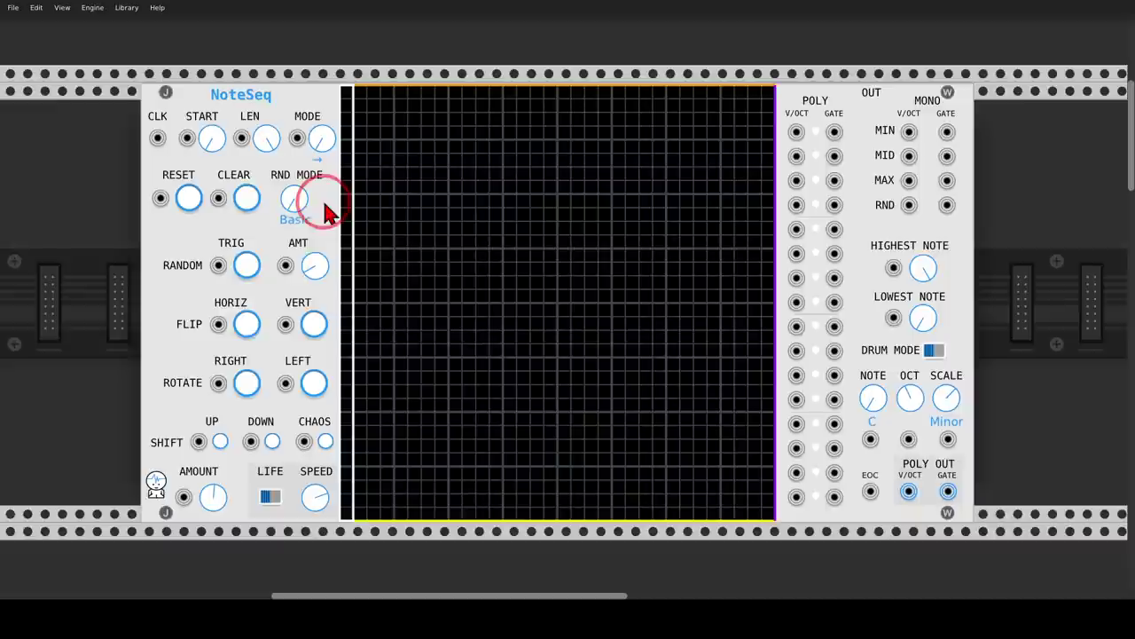
mouse_move(328, 233)
left_mouse_down()
mouse_move(144, 411)
mouse_move(262, 533)
mouse_move(402, 354)
mouse_move(333, 242)
left_mouse_up()
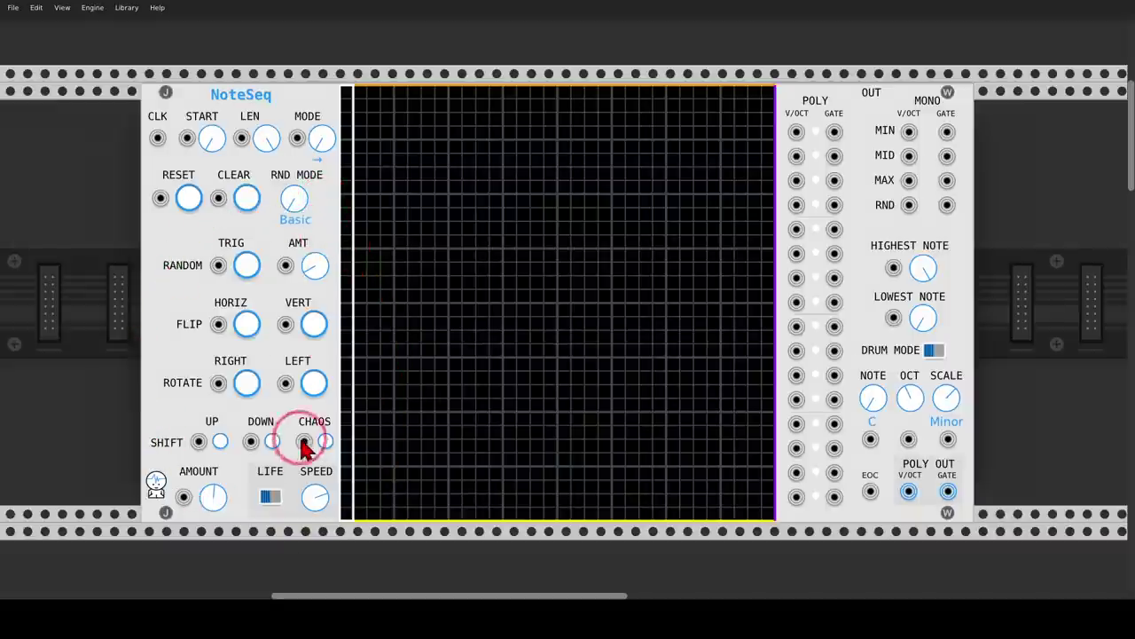
mouse_move(328, 462)
left_mouse_down()
mouse_move(242, 517)
mouse_move(321, 548)
mouse_move(365, 515)
mouse_move(332, 462)
left_mouse_up()
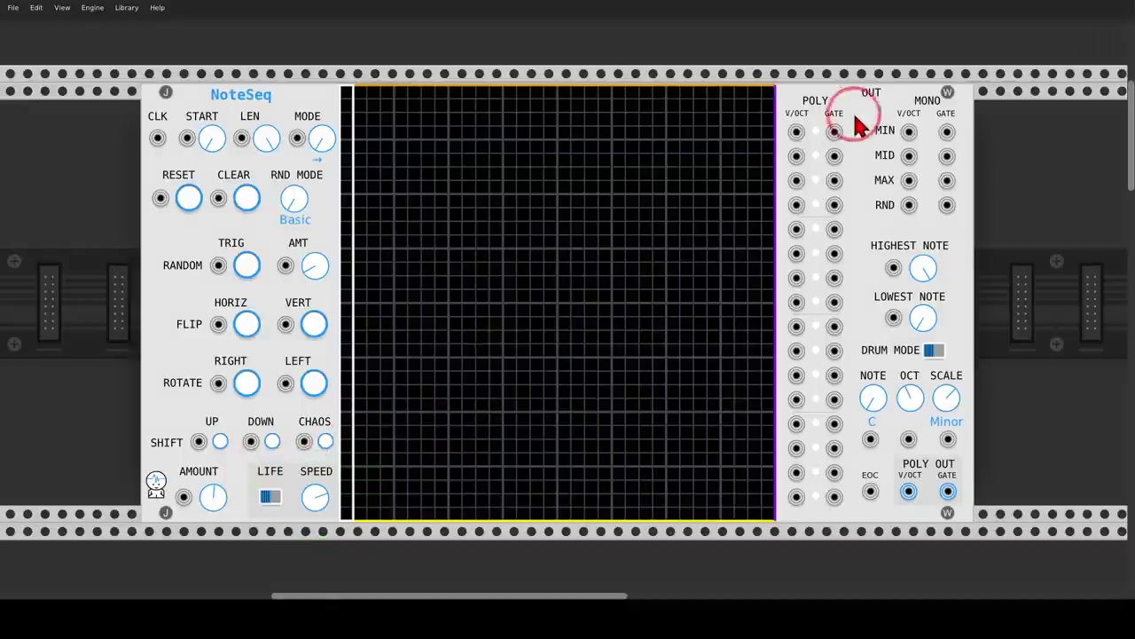
mouse_move(850, 95)
left_mouse_down()
mouse_move(733, 405)
mouse_move(838, 408)
mouse_move(834, 133)
left_mouse_up()
mouse_move(954, 456)
left_mouse_down()
mouse_move(887, 479)
mouse_move(962, 460)
left_mouse_up()
mouse_move(971, 131)
left_mouse_down()
mouse_move(877, 99)
mouse_move(989, 142)
mouse_move(874, 253)
left_mouse_up()
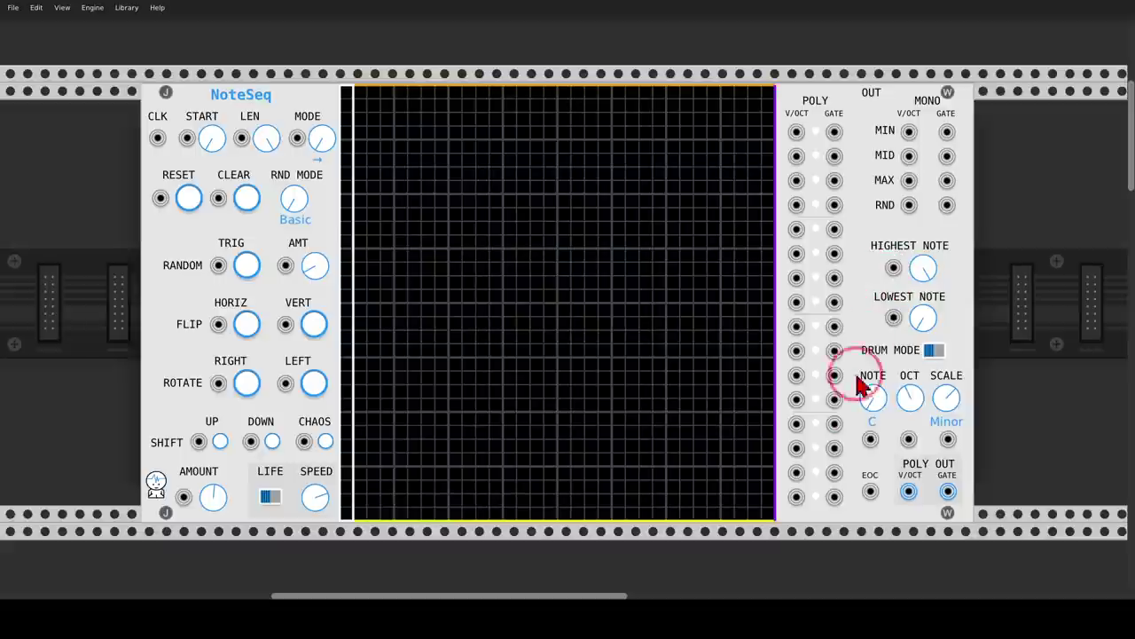
Step: Examine the arpeggiated voice built from the RGATE, ARP and second FM-OP modules
scroll(824, 411, "down", 8)
scroll(824, 411, "right", 8)
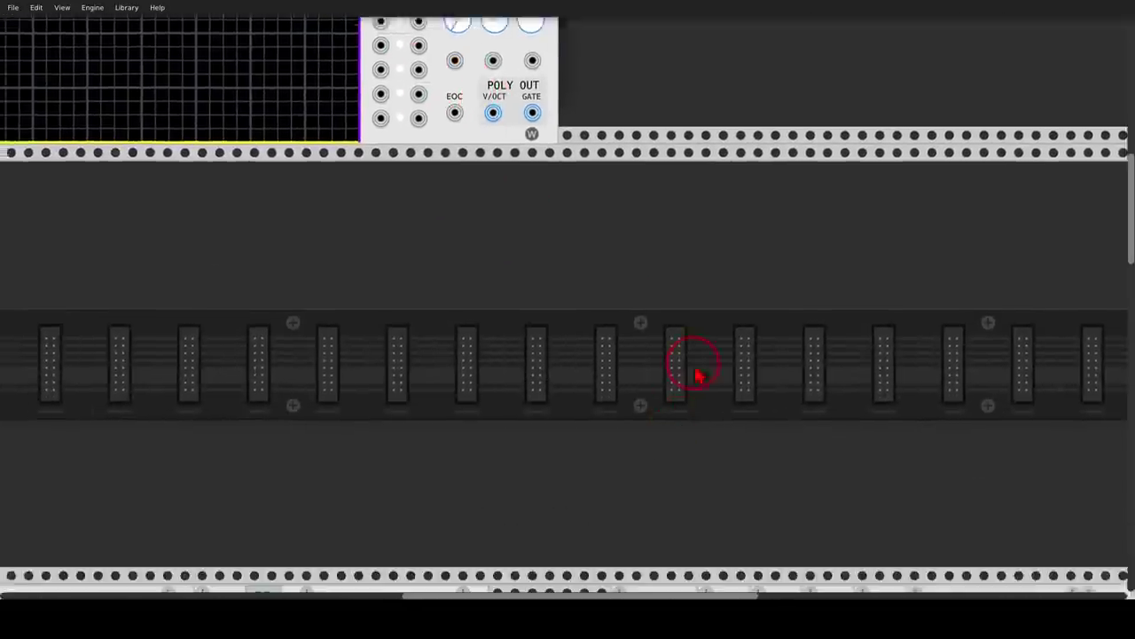
left_click_drag(696, 376, 733, 96)
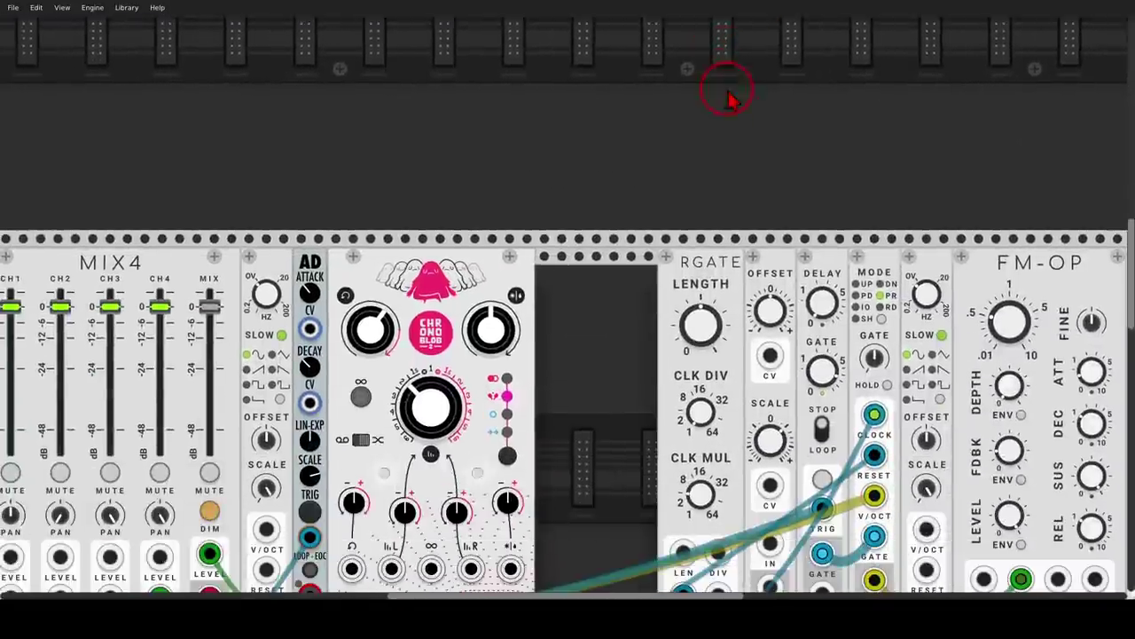
mouse_move(913, 236)
left_mouse_down()
mouse_move(548, 45)
mouse_move(570, 77)
left_mouse_up()
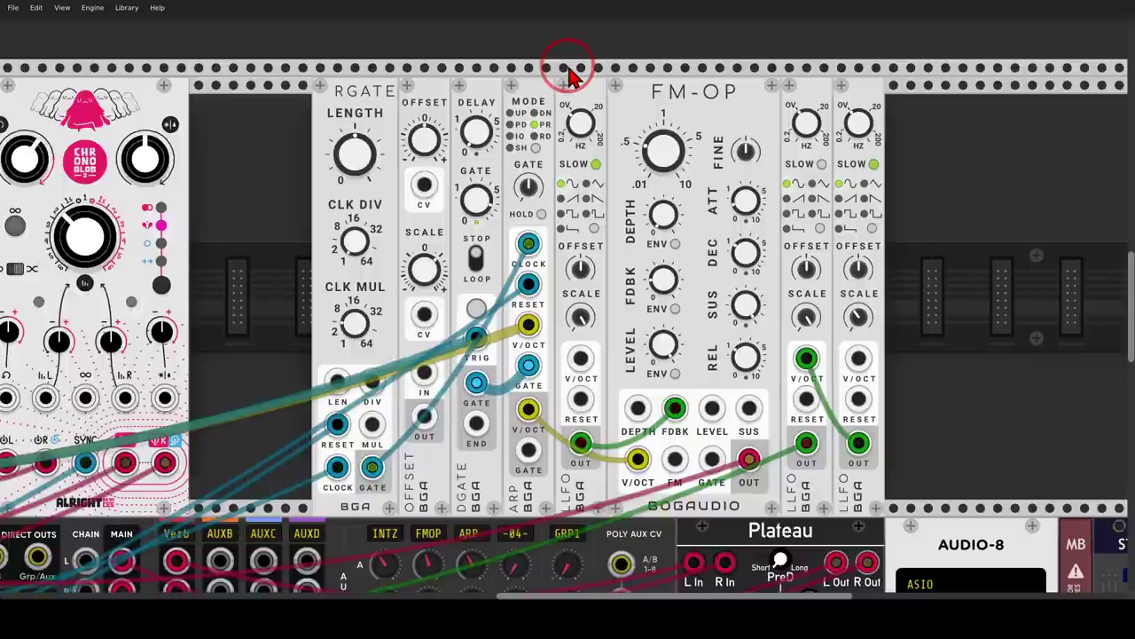
mouse_move(680, 80)
left_mouse_down()
mouse_move(729, 64)
mouse_move(702, 140)
mouse_move(752, 72)
left_mouse_up()
mouse_move(532, 466)
left_mouse_down()
mouse_move(510, 534)
mouse_move(554, 536)
mouse_move(550, 479)
left_mouse_up()
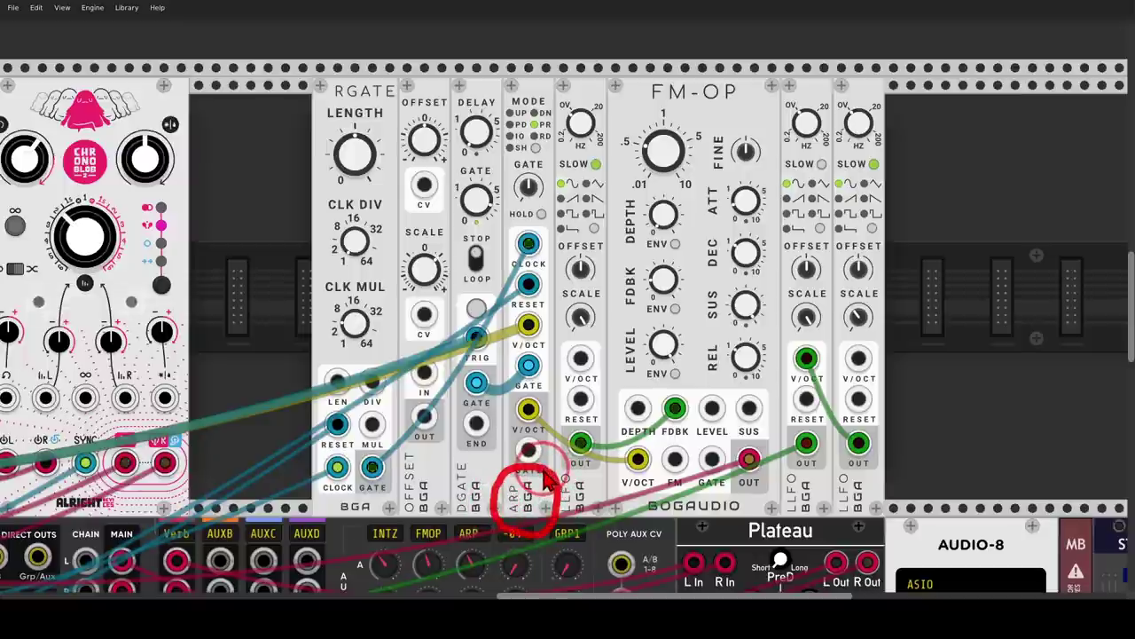
mouse_move(249, 458)
left_mouse_down()
mouse_move(719, 222)
mouse_move(849, 142)
left_mouse_up()
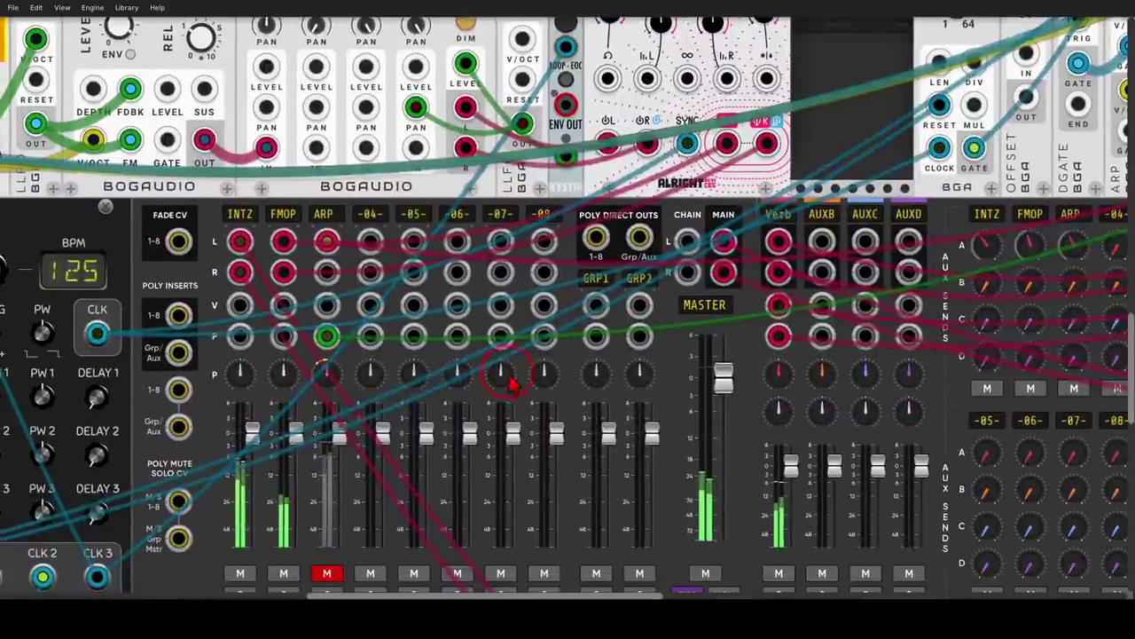
Step: Unmute the ARP channel on the MixMaster mixer to bring in the arpeggiated FM-OP voice
left_click_drag(443, 426, 670, 235)
scroll(669, 235, "down", 3)
left_click(600, 323)
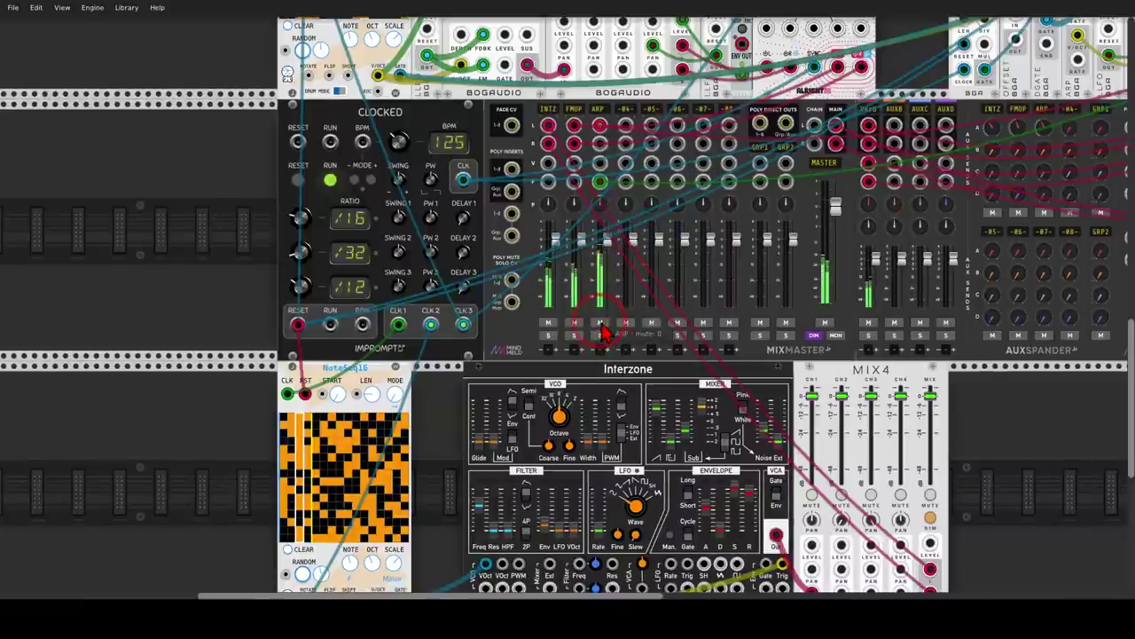
scroll(604, 331, "down", 3)
scroll(625, 328, "up", 3)
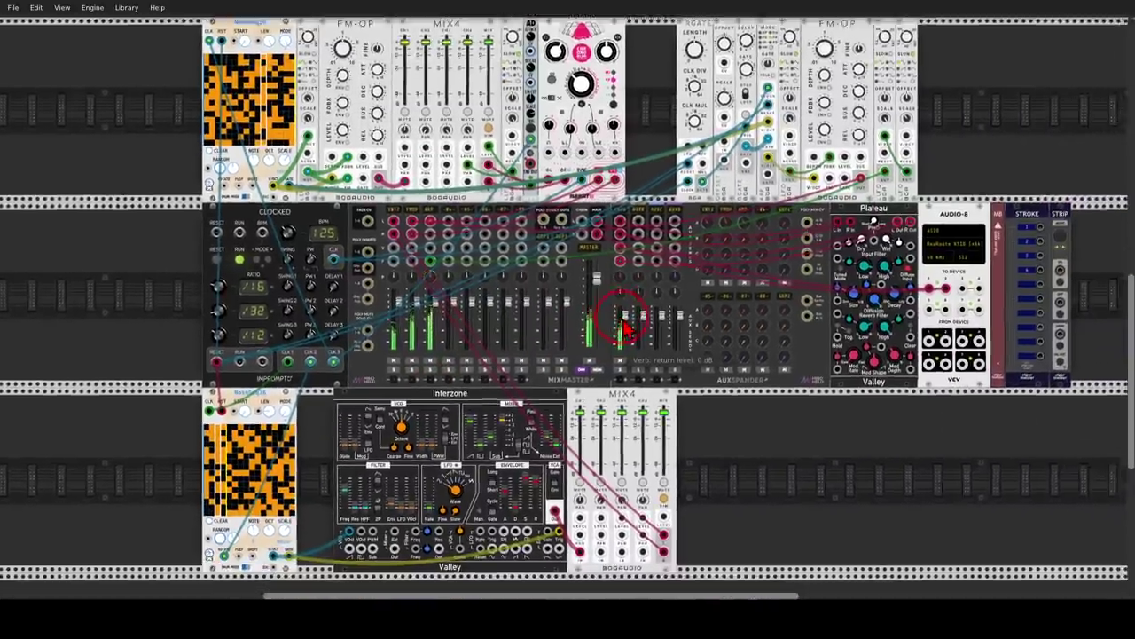
scroll(626, 328, "down", 2)
scroll(638, 346, "up", 3)
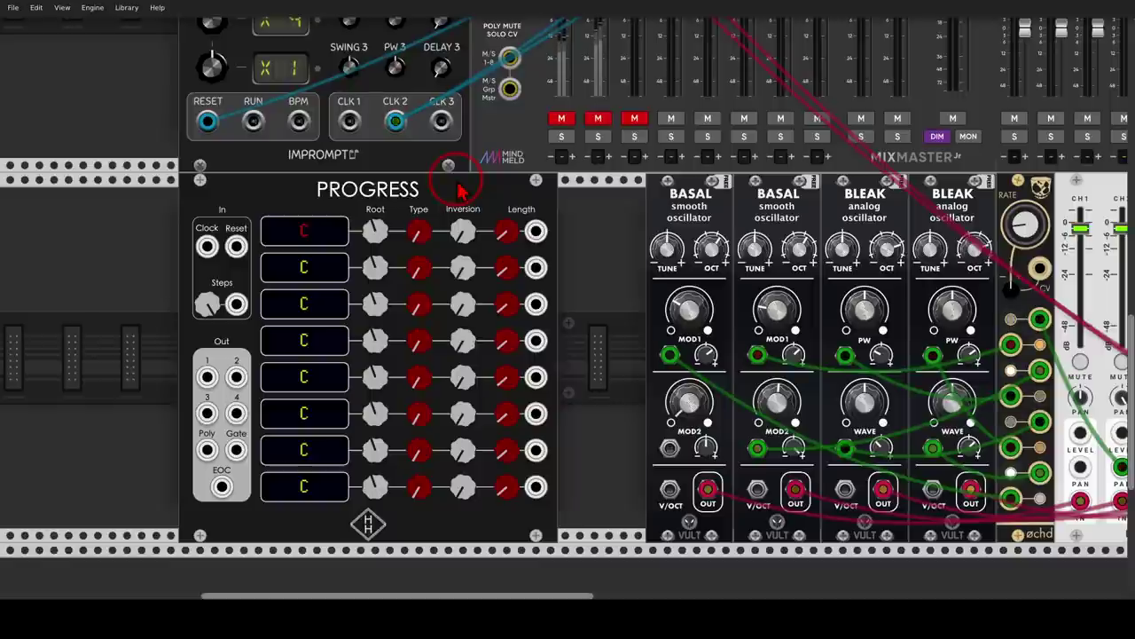
Step: Examine the Progress outputs, the two Basal and two Bleak oscillators, and the MIX4 and Feline modules they feed
mouse_move(271, 404)
left_mouse_down()
mouse_move(233, 365)
mouse_move(161, 388)
mouse_move(181, 461)
mouse_move(249, 469)
mouse_move(271, 406)
mouse_move(241, 377)
left_mouse_up()
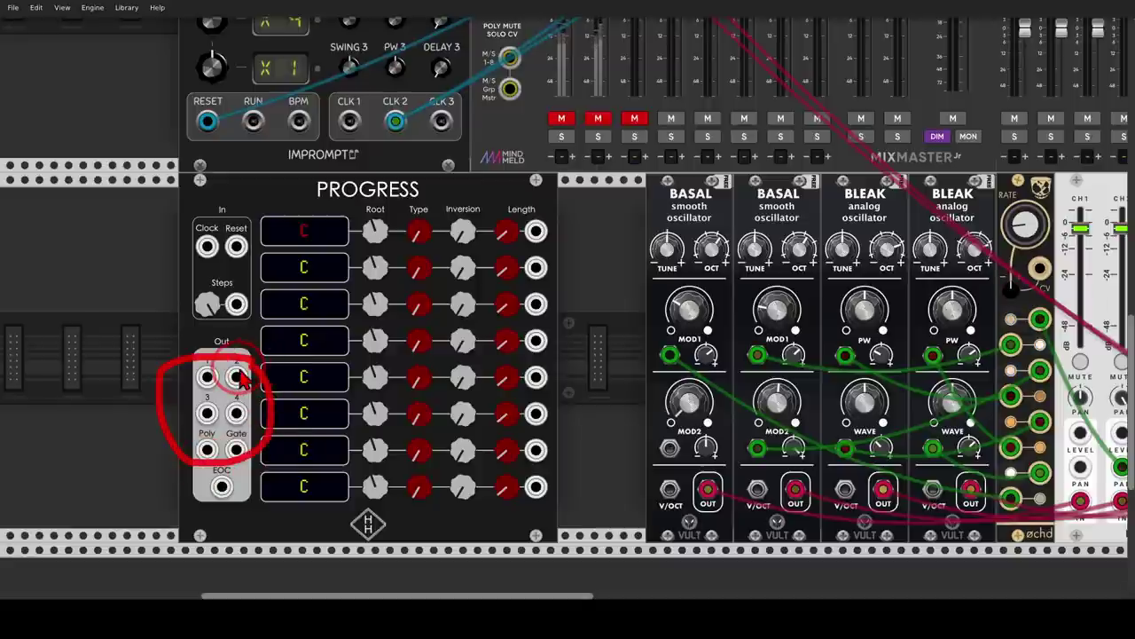
left_click_drag(633, 329, 281, 323)
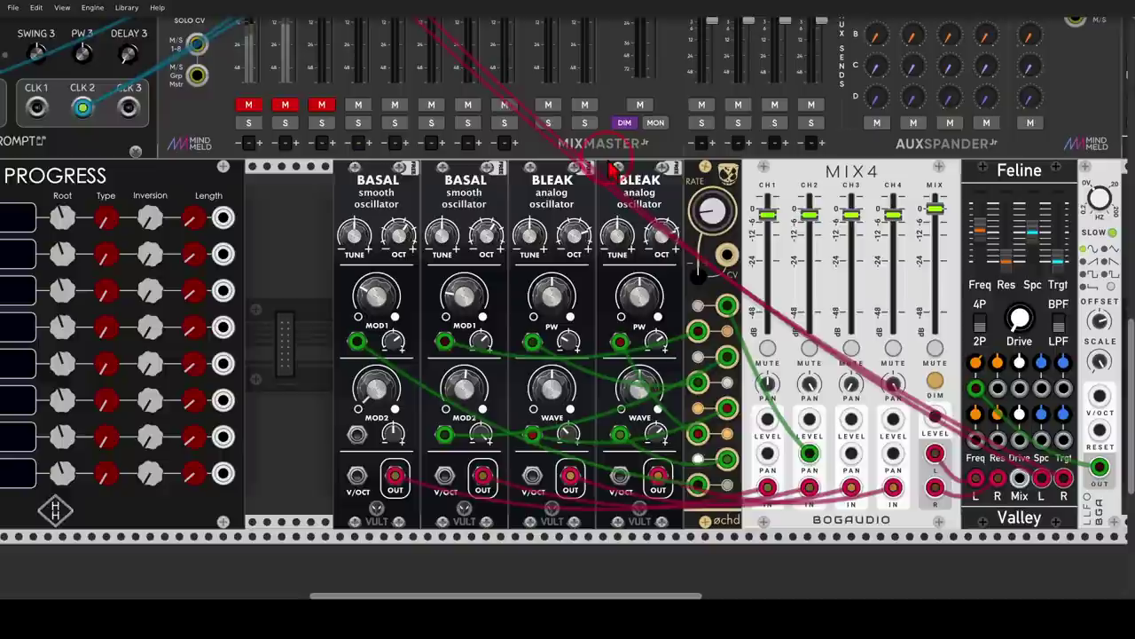
mouse_move(681, 165)
left_mouse_down()
mouse_move(564, 145)
mouse_move(371, 160)
mouse_move(329, 271)
mouse_move(705, 182)
left_mouse_up()
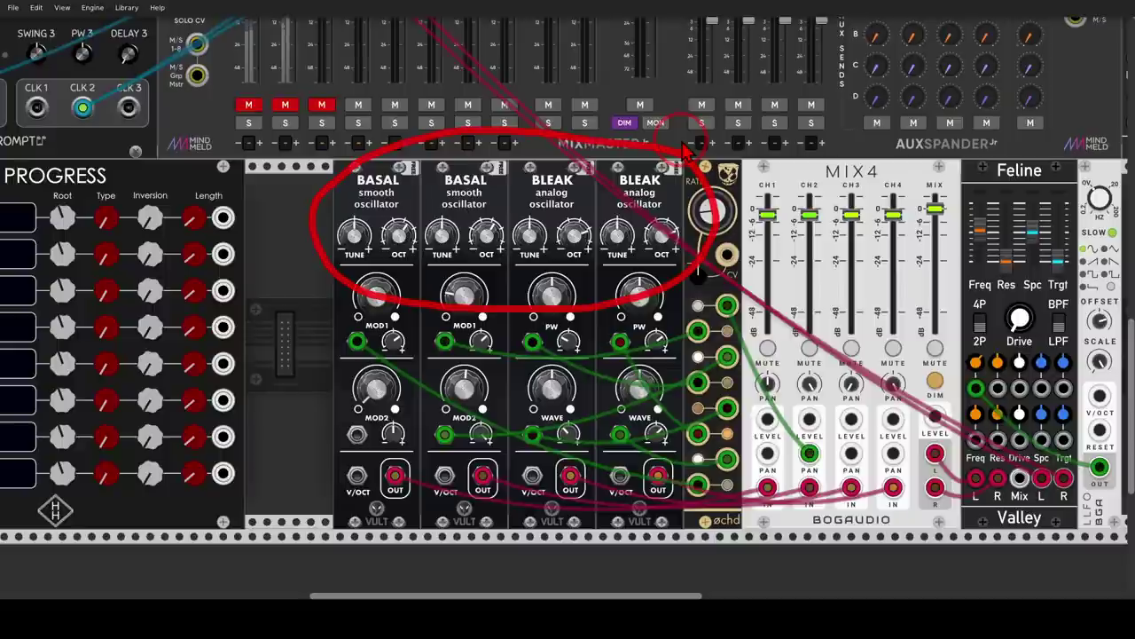
key("shift+F9")
mouse_move(743, 153)
left_mouse_down()
mouse_move(682, 181)
mouse_move(681, 238)
mouse_move(746, 245)
mouse_move(747, 154)
left_mouse_up()
key("shift+F9")
left_click_drag(861, 183, 648, 171)
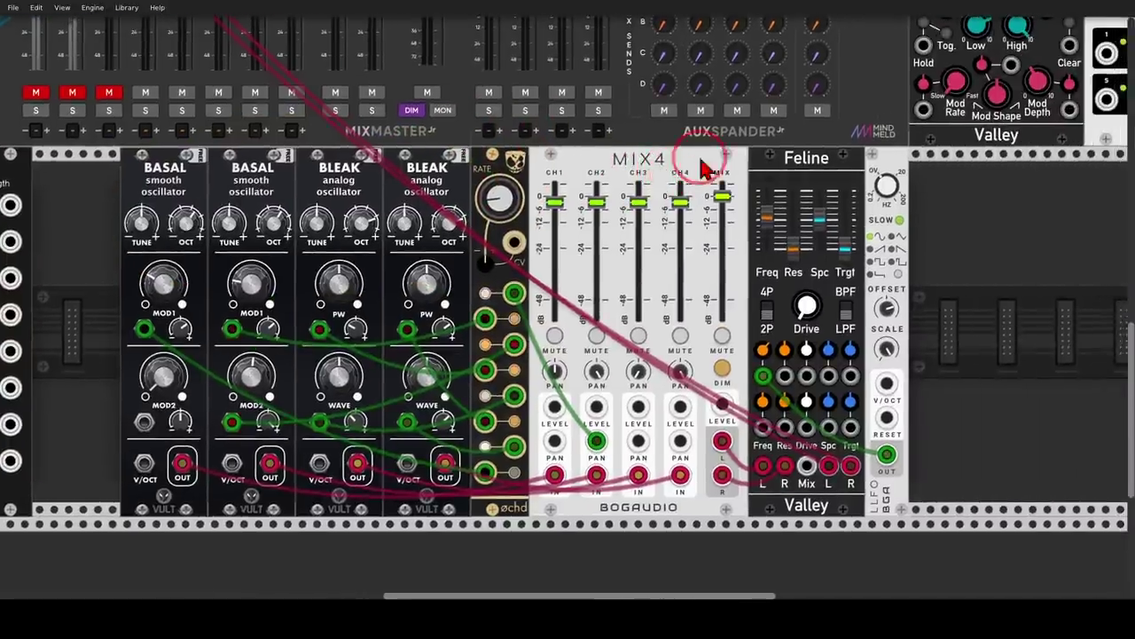
mouse_move(915, 149)
left_mouse_down()
mouse_move(706, 124)
mouse_move(580, 149)
mouse_move(561, 241)
mouse_move(762, 282)
mouse_move(946, 219)
mouse_move(877, 154)
left_mouse_up()
key("shift+F9")
mouse_move(236, 161)
left_mouse_down()
mouse_move(681, 161)
mouse_move(634, 144)
left_mouse_up()
Step: Patch Progress outputs 1 to 4 into the V/OCT inputs of the four Basal and Bleak oscillators, and unmute the first MixMaster channel
left_click_drag(79, 333, 541, 446)
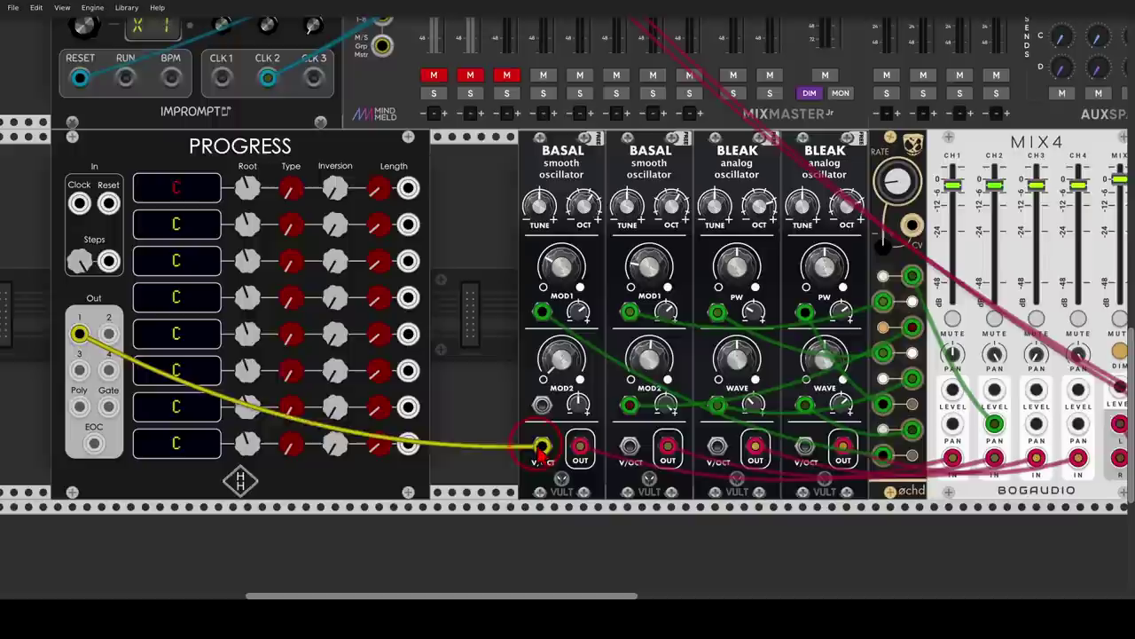
left_click_drag(109, 334, 630, 446)
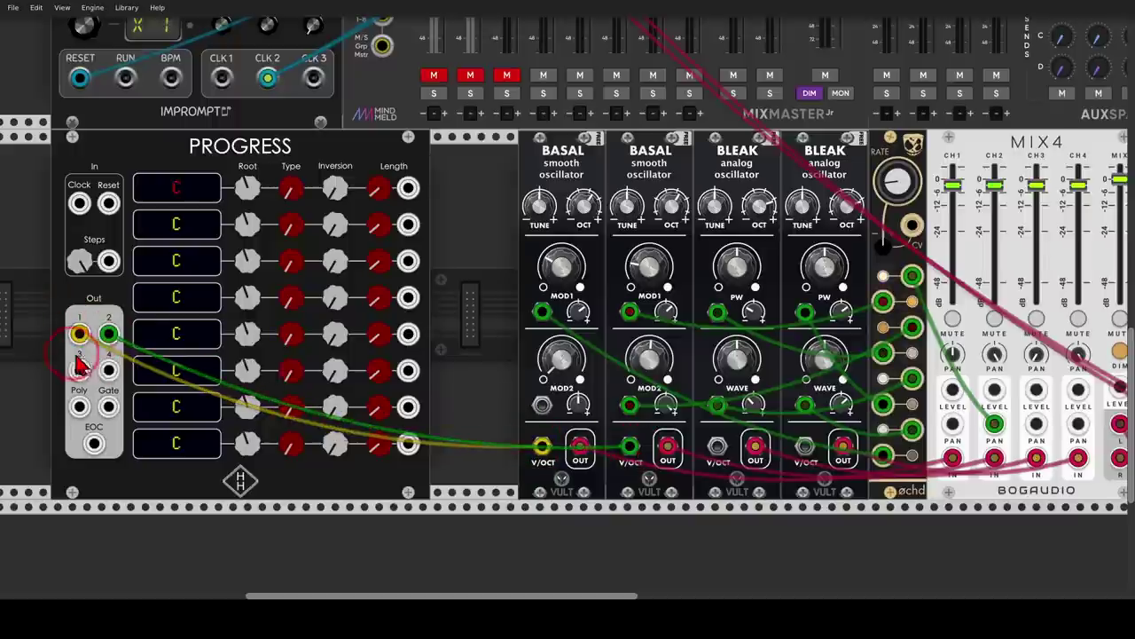
left_click_drag(79, 369, 717, 446)
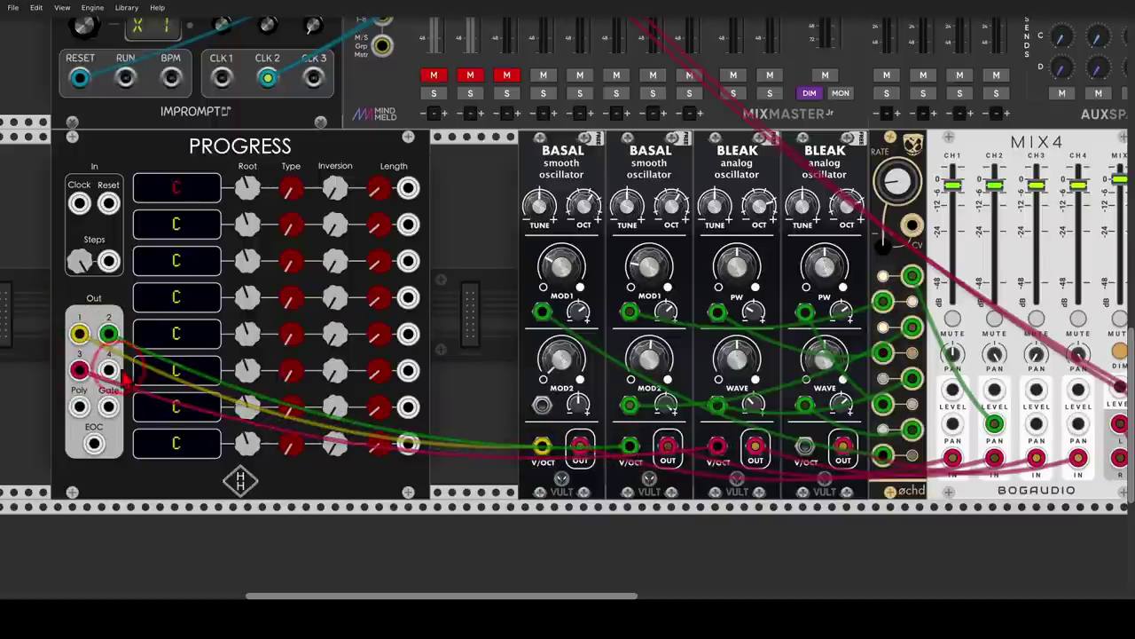
left_click_drag(108, 369, 805, 446)
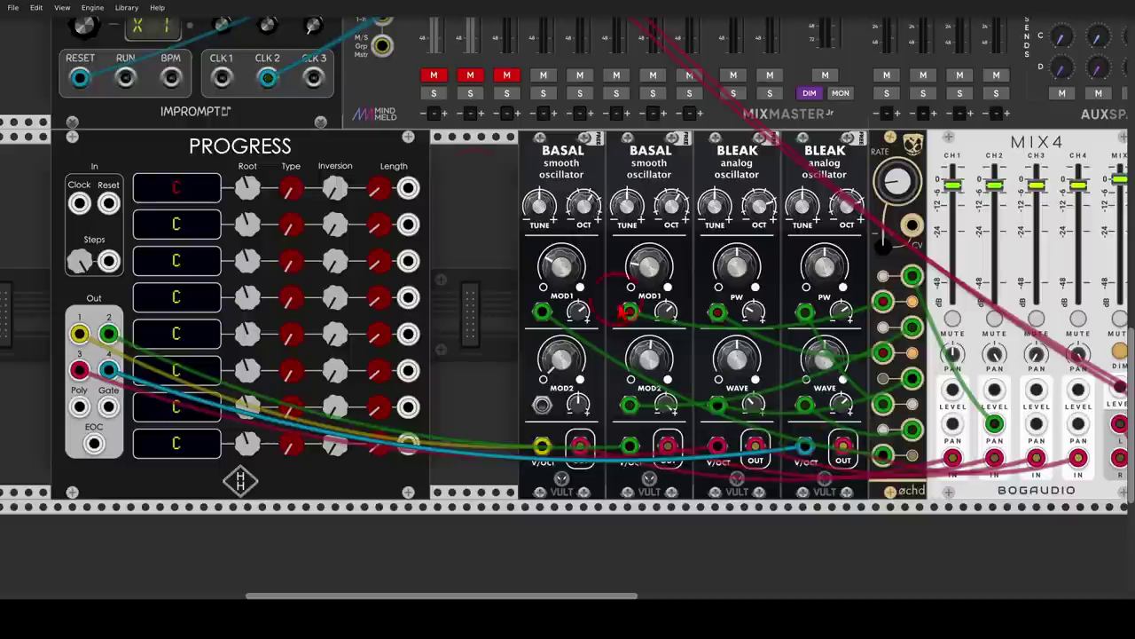
left_click(434, 75)
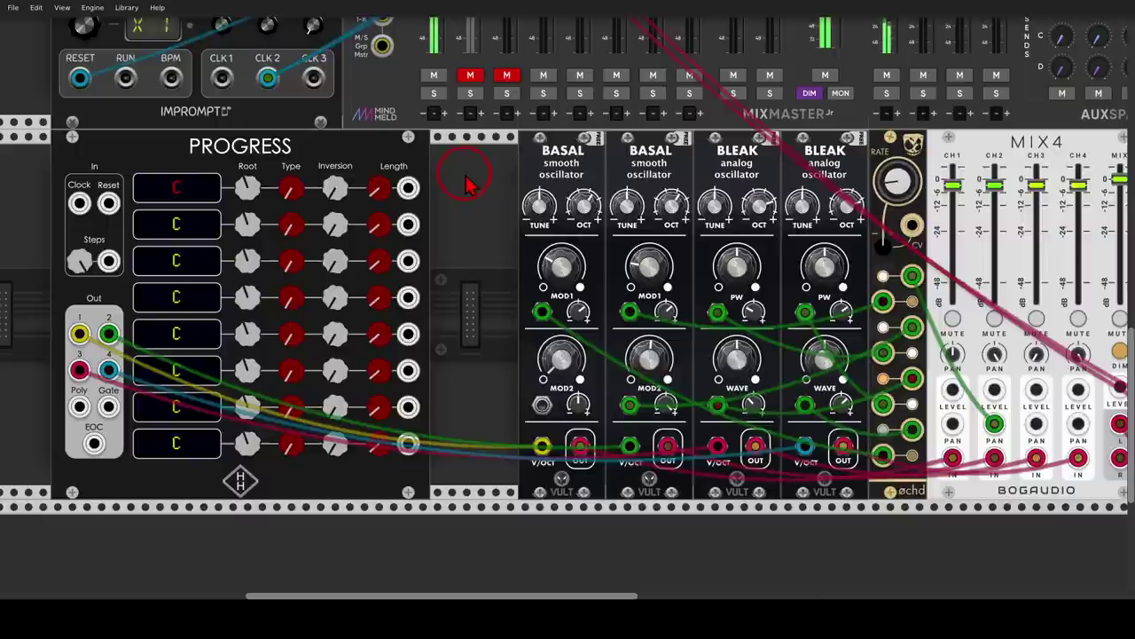
Step: Set the first Progress chord to Cm and shorten the progression to three steps
left_click_drag(466, 175, 672, 182)
scroll(416, 211, "up", 2)
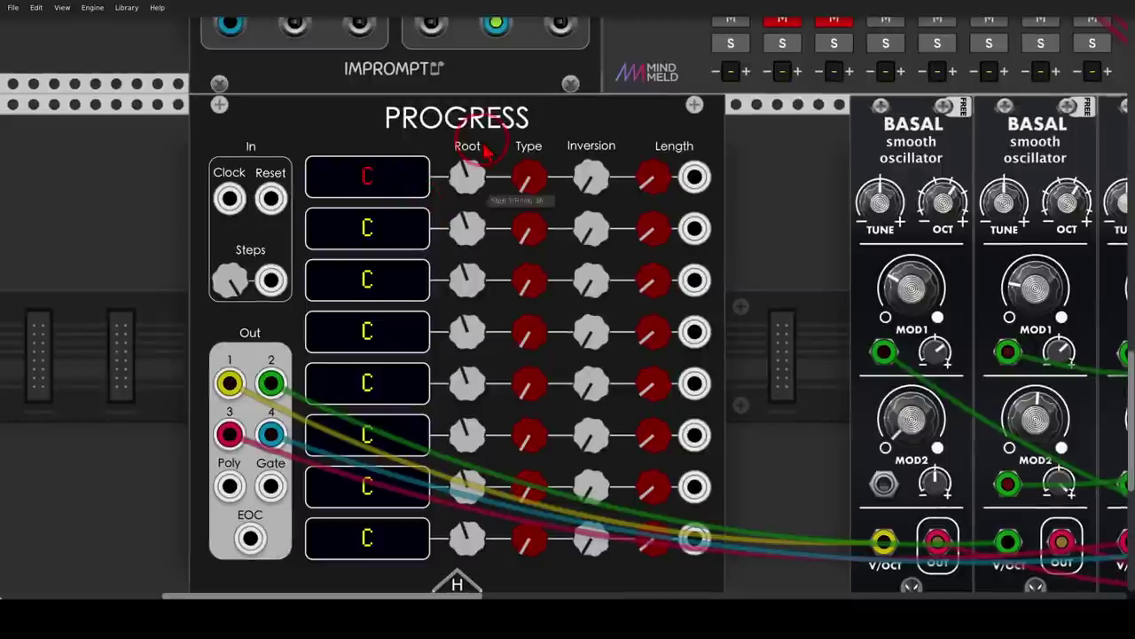
left_click_drag(483, 145, 566, 306)
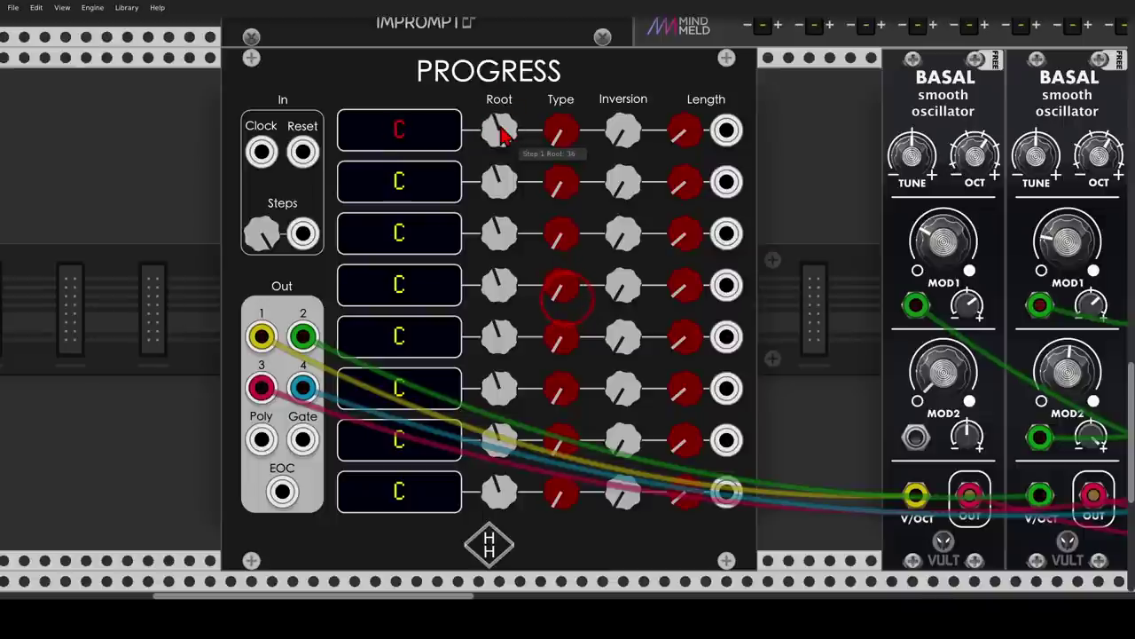
left_click(557, 138)
left_click_drag(560, 151, 566, 297)
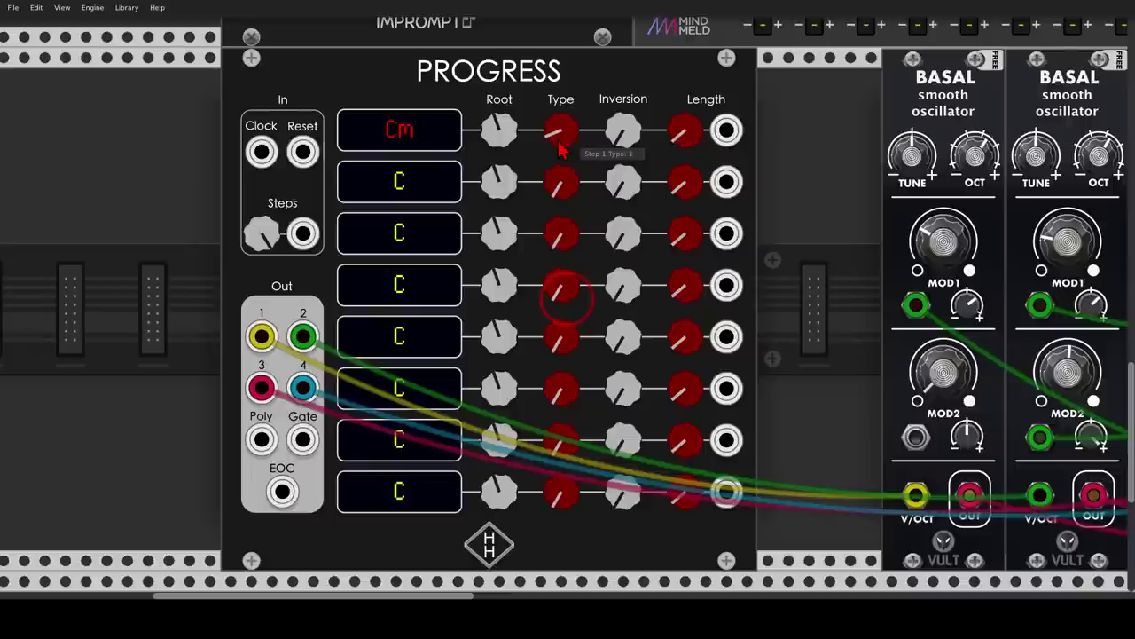
mouse_move(623, 133)
left_mouse_down()
mouse_move(623, 119)
mouse_move(624, 142)
left_mouse_up()
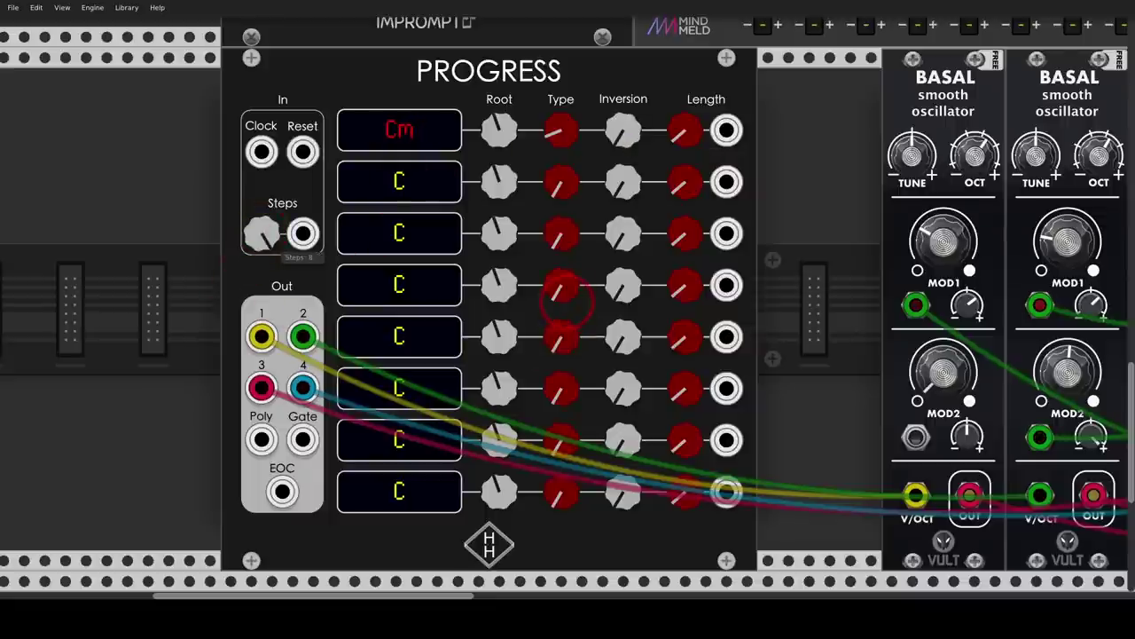
mouse_move(262, 233)
left_mouse_down()
mouse_move(262, 251)
mouse_move(268, 240)
left_mouse_up()
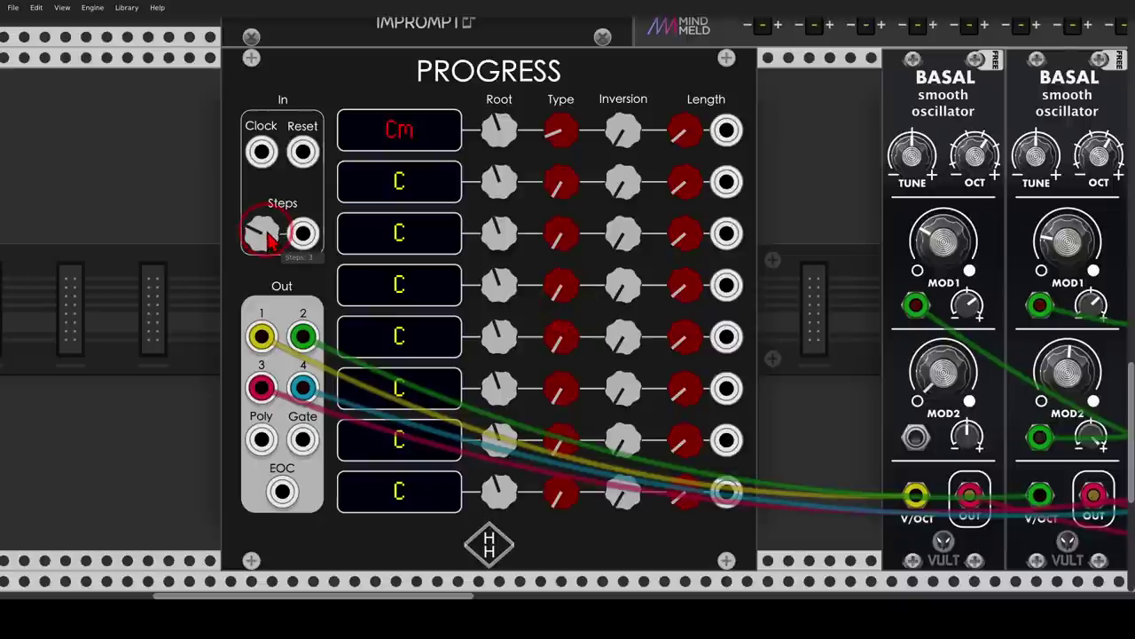
Step: Patch Clocked's CLK 1 and RESET outputs into the Clock and Reset inputs of Progress, and reset the clock
scroll(431, 214, "down", 2)
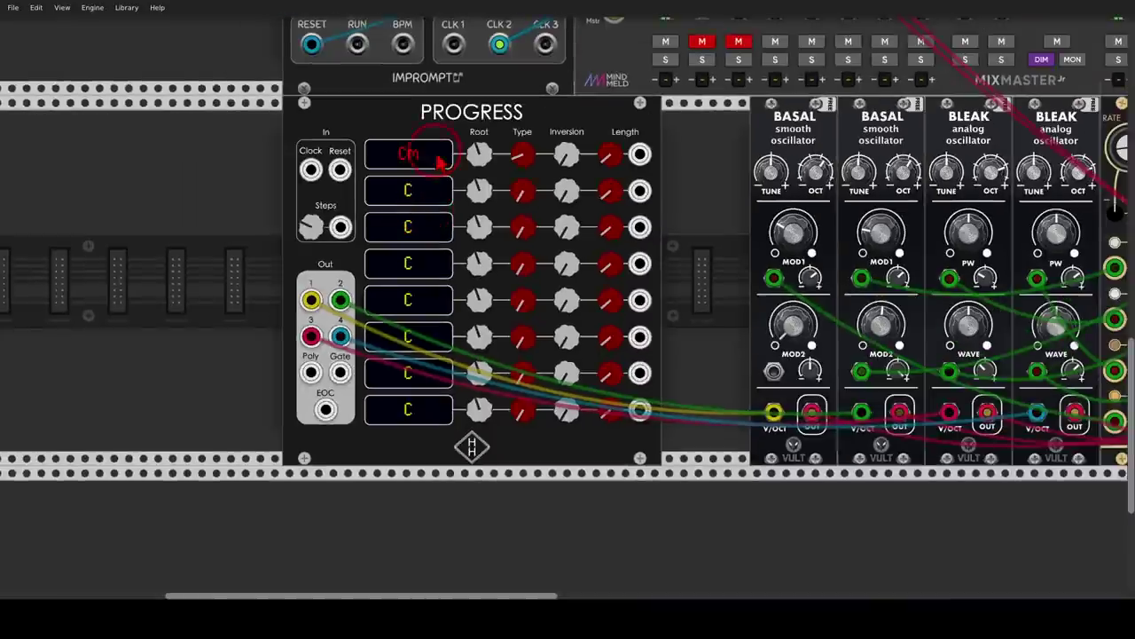
scroll(437, 161, "up", 4)
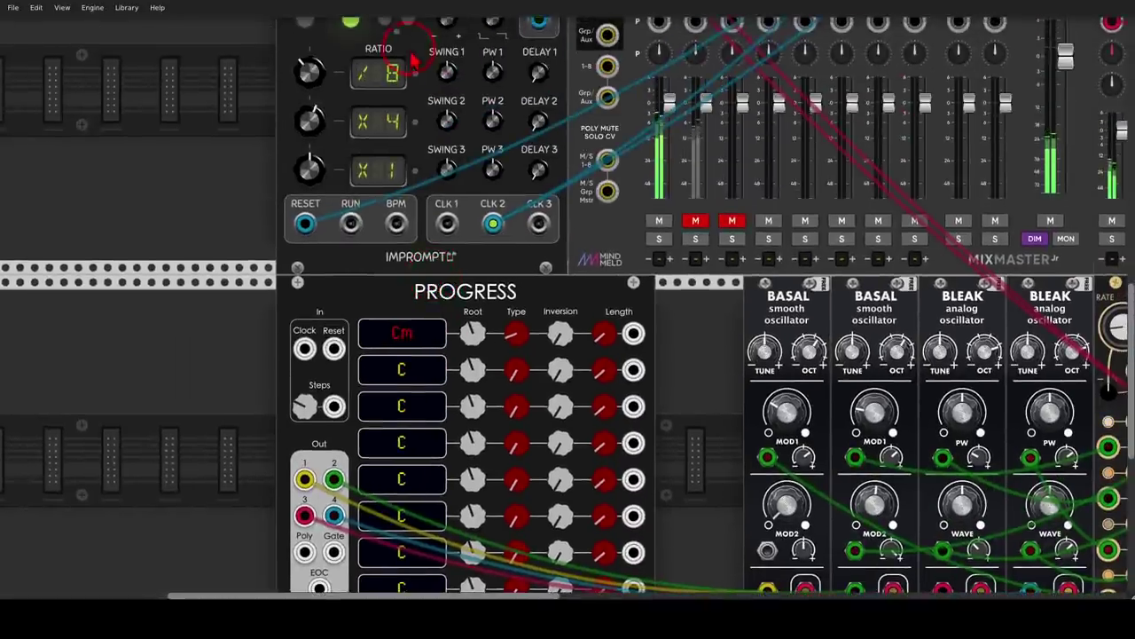
left_click_drag(446, 224, 304, 224)
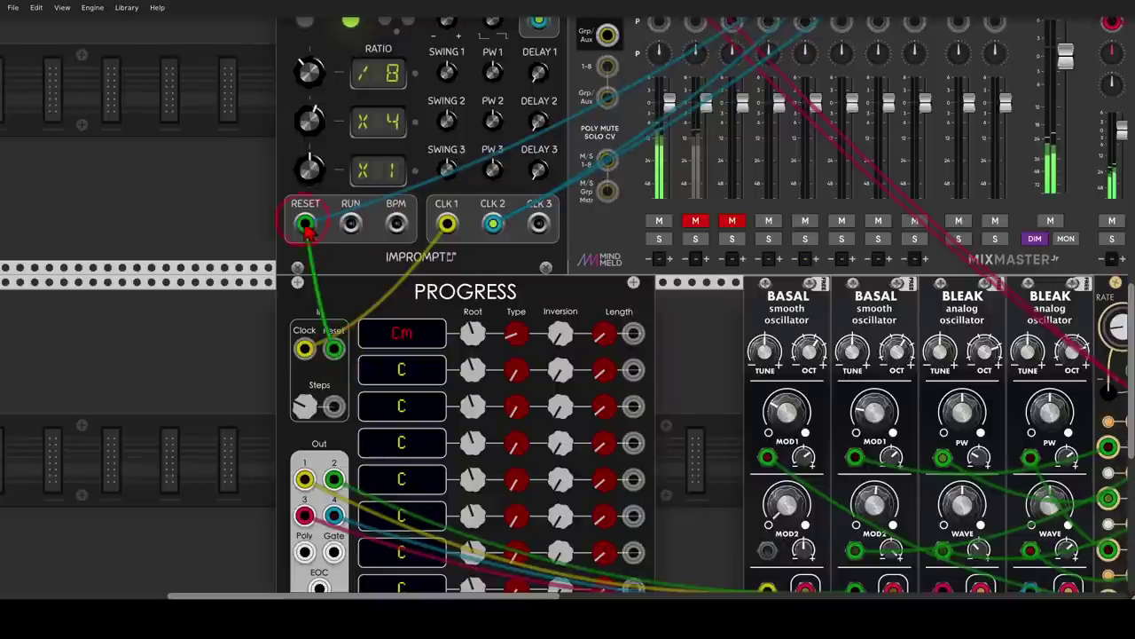
left_click(306, 24)
left_click_drag(407, 314, 399, 215)
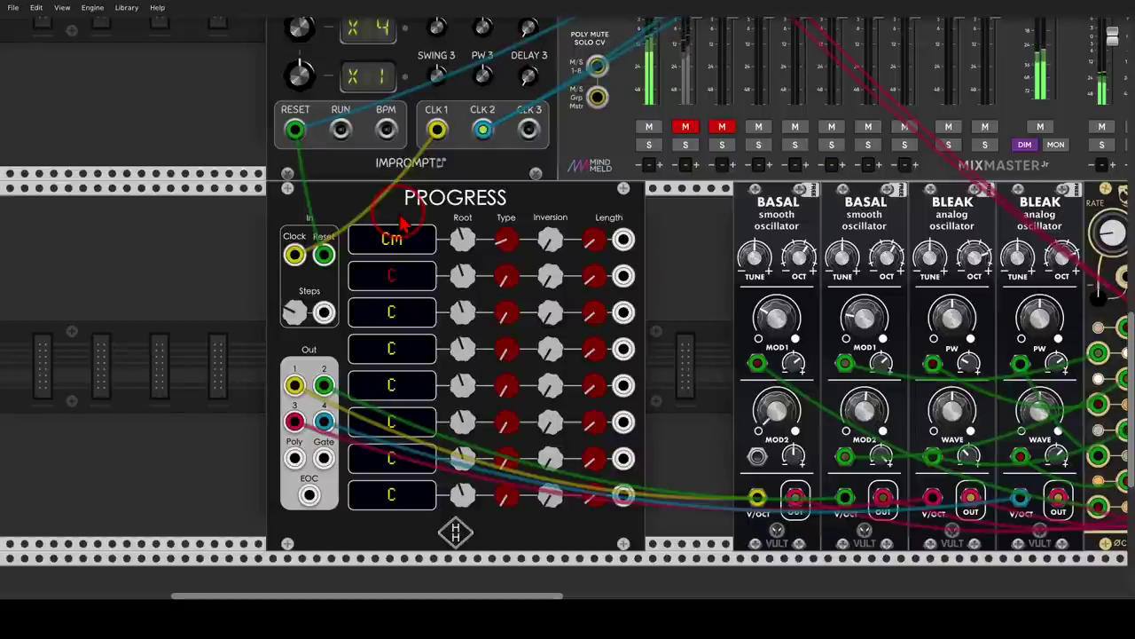
Step: Set the second Progress chord to Fm7 using its root and type
left_click_drag(457, 279, 457, 260)
left_click_drag(568, 296, 503, 264)
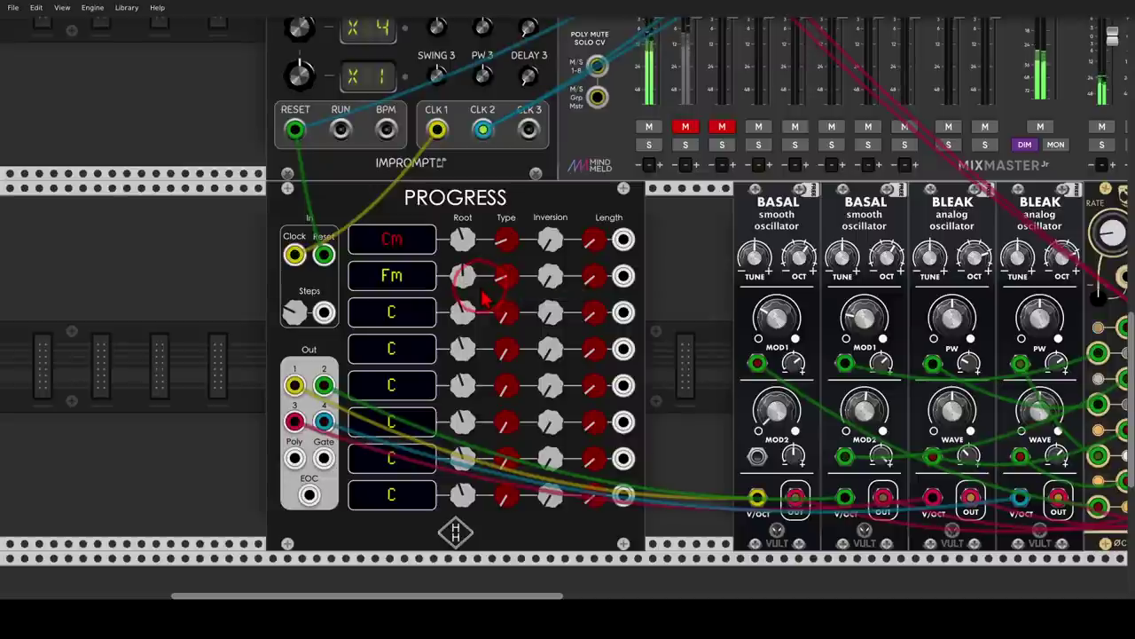
left_click_drag(505, 279, 505, 258)
left_click_drag(564, 297, 564, 296)
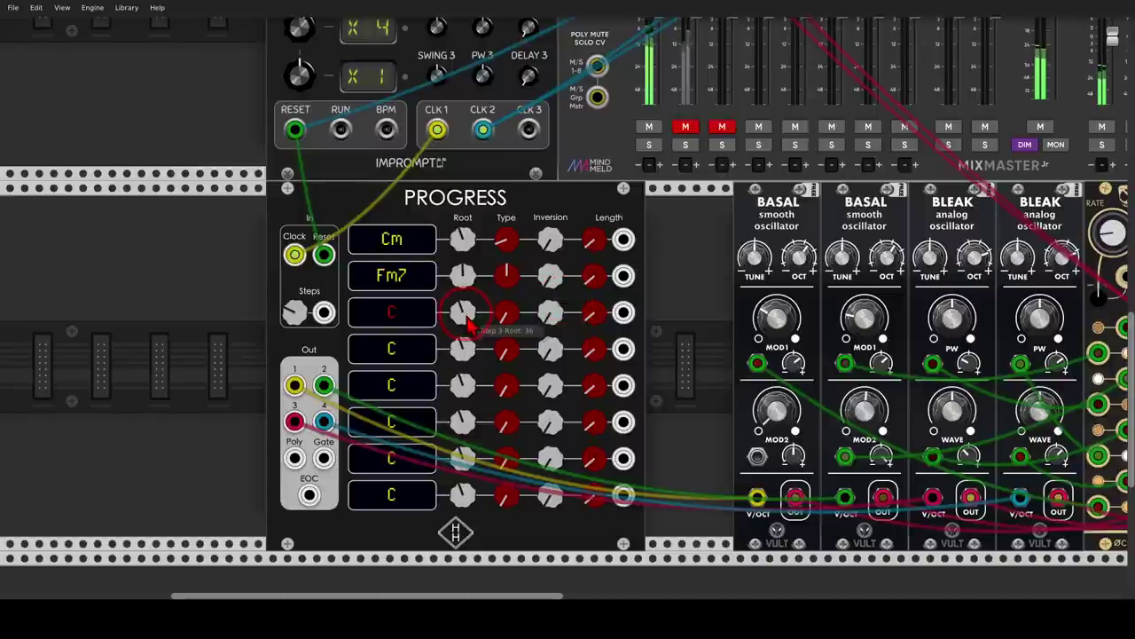
Step: Set the third Progress chord to Gm7/A# using its root, type and inversion
left_click_drag(464, 313, 469, 313)
left_click_drag(511, 314, 559, 302)
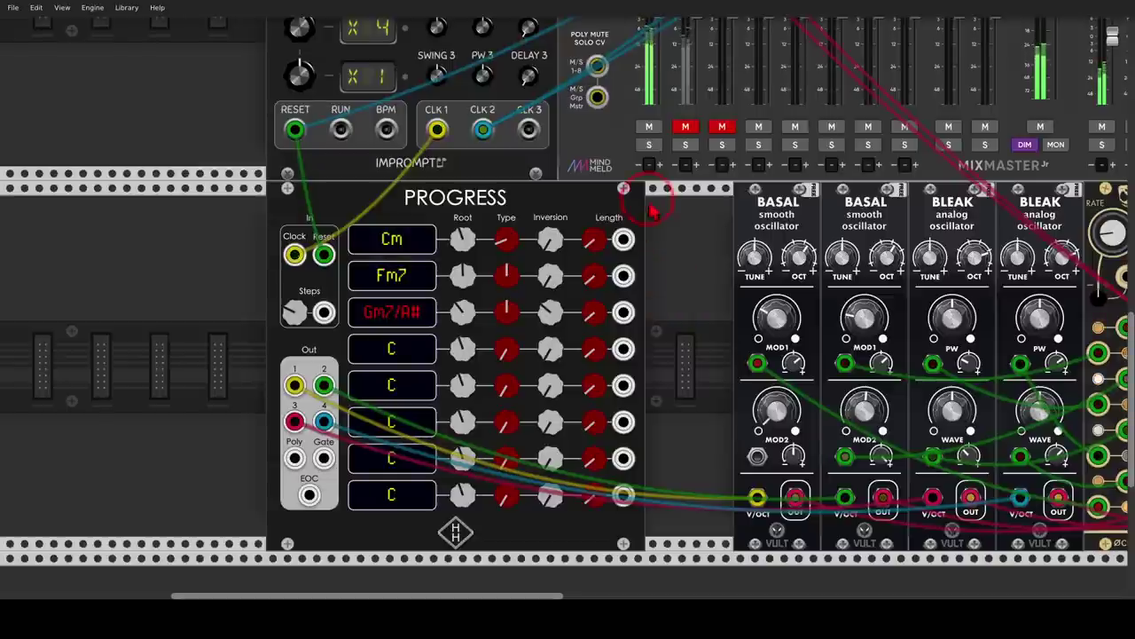
mouse_move(654, 211)
left_mouse_down()
mouse_move(553, 275)
mouse_move(596, 332)
mouse_move(666, 284)
mouse_move(656, 213)
left_mouse_up()
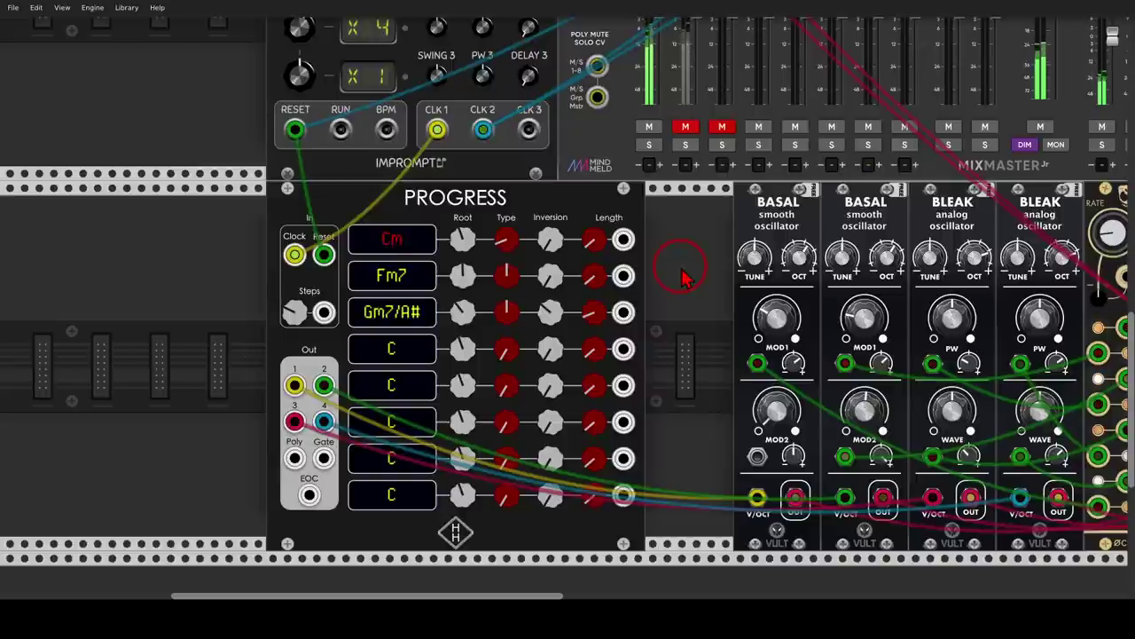
mouse_move(355, 342)
left_mouse_down()
mouse_move(304, 350)
mouse_move(261, 386)
mouse_move(283, 457)
mouse_move(348, 458)
mouse_move(371, 398)
mouse_move(355, 352)
left_mouse_up()
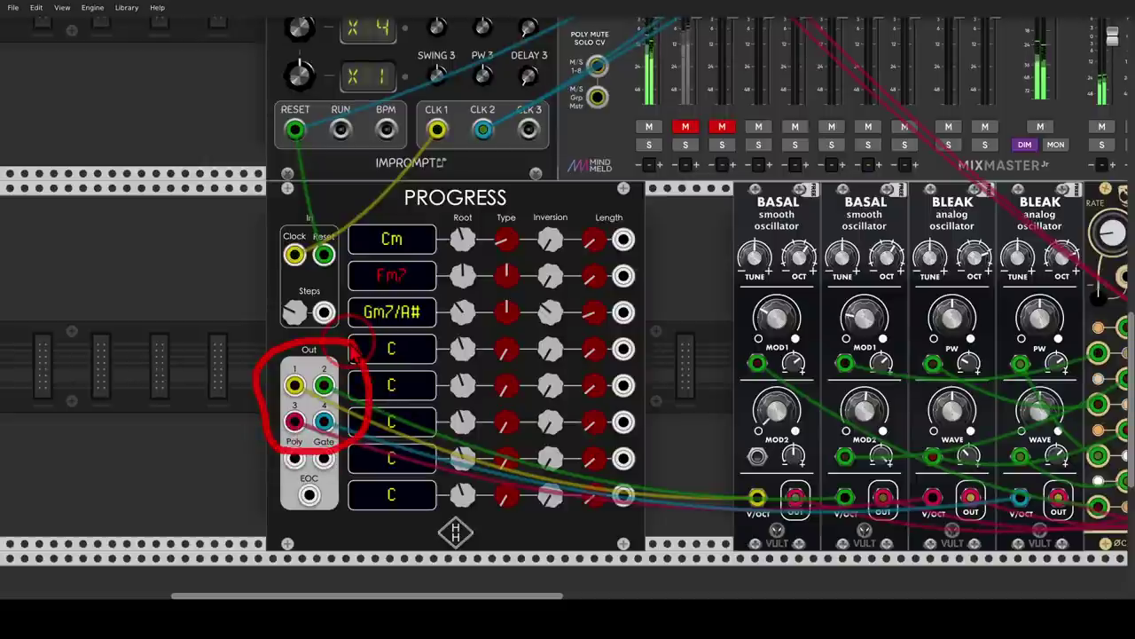
key("Escape")
Step: Patch Progress output 1 into the Saïch oscillator's 1V/OCT input, and unmute the BASS channel on MixMaster
scroll(428, 293, "up", 8)
scroll(433, 292, "up", 4)
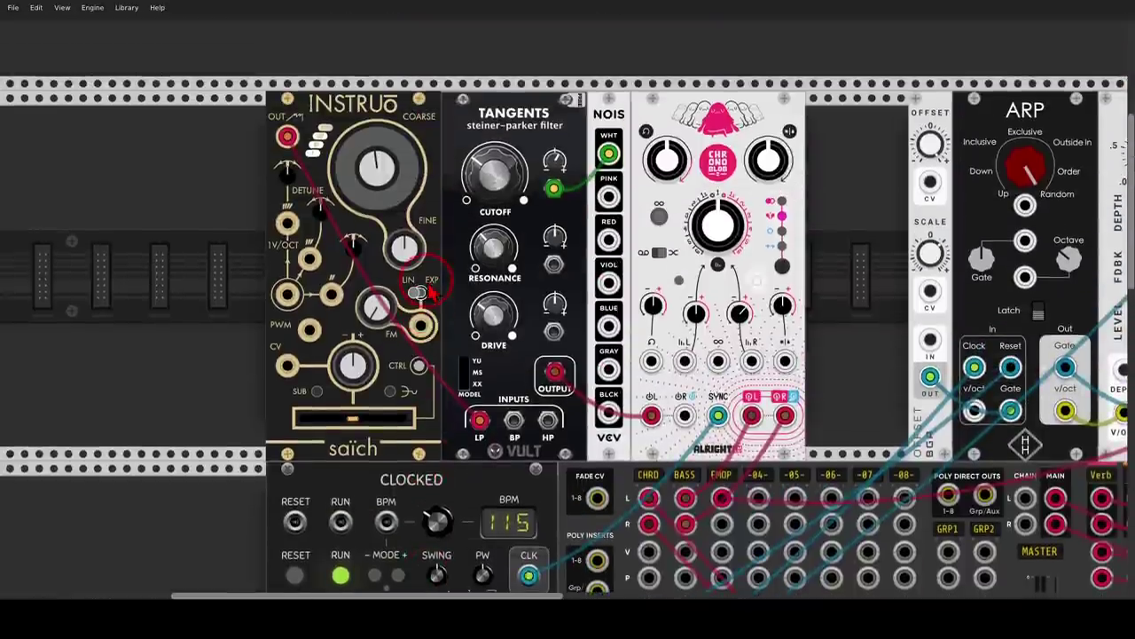
mouse_move(456, 69)
left_mouse_down()
mouse_move(358, 59)
mouse_move(235, 173)
mouse_move(479, 266)
mouse_move(587, 200)
mouse_move(521, 87)
mouse_move(432, 67)
left_mouse_up()
mouse_move(822, 102)
left_mouse_down()
mouse_move(669, 78)
mouse_move(778, 115)
left_mouse_up()
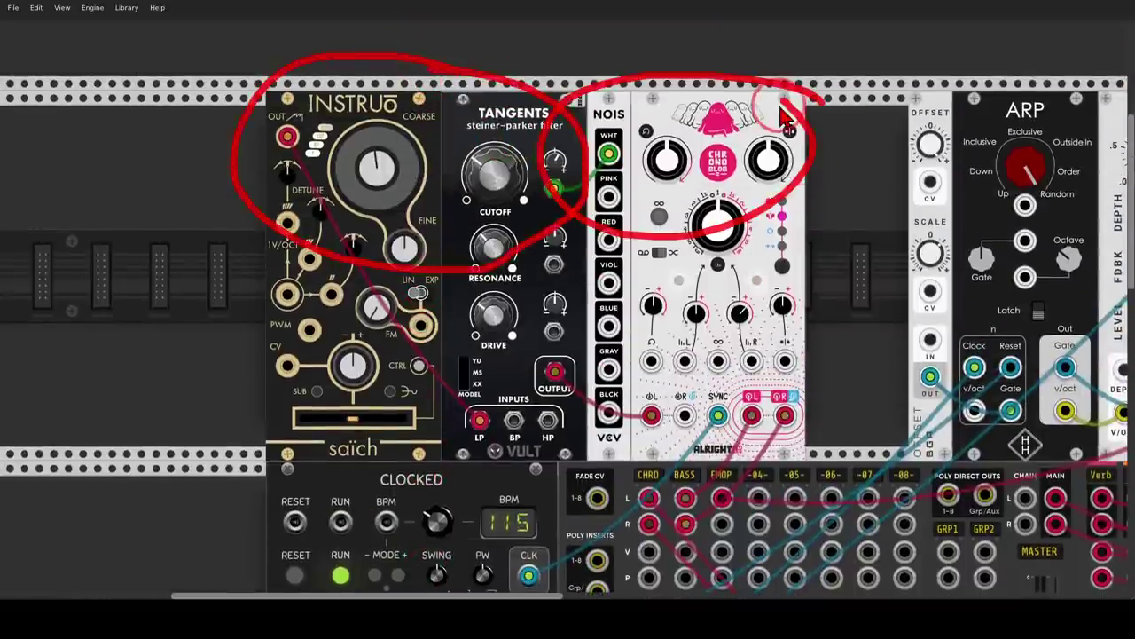
key("Escape")
mouse_move(153, 375)
left_mouse_down()
mouse_move(233, 244)
mouse_move(323, 51)
left_mouse_up()
scroll(234, 247, "down", 2)
scroll(285, 177, "down", 2)
left_click_drag(296, 142, 283, 213)
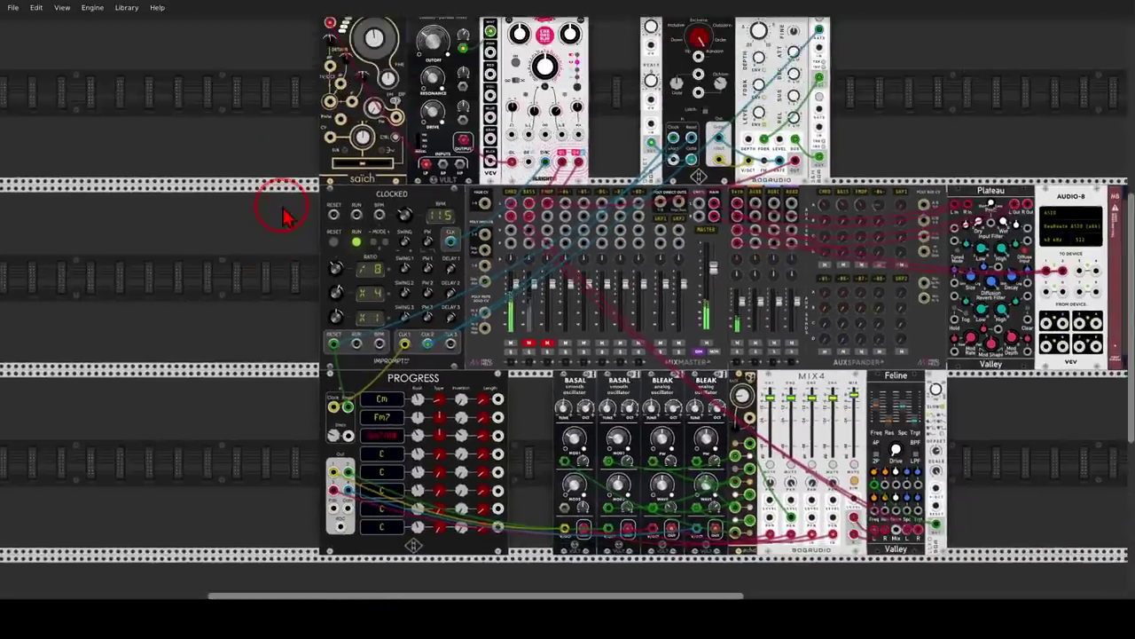
left_click_drag(337, 472, 330, 104)
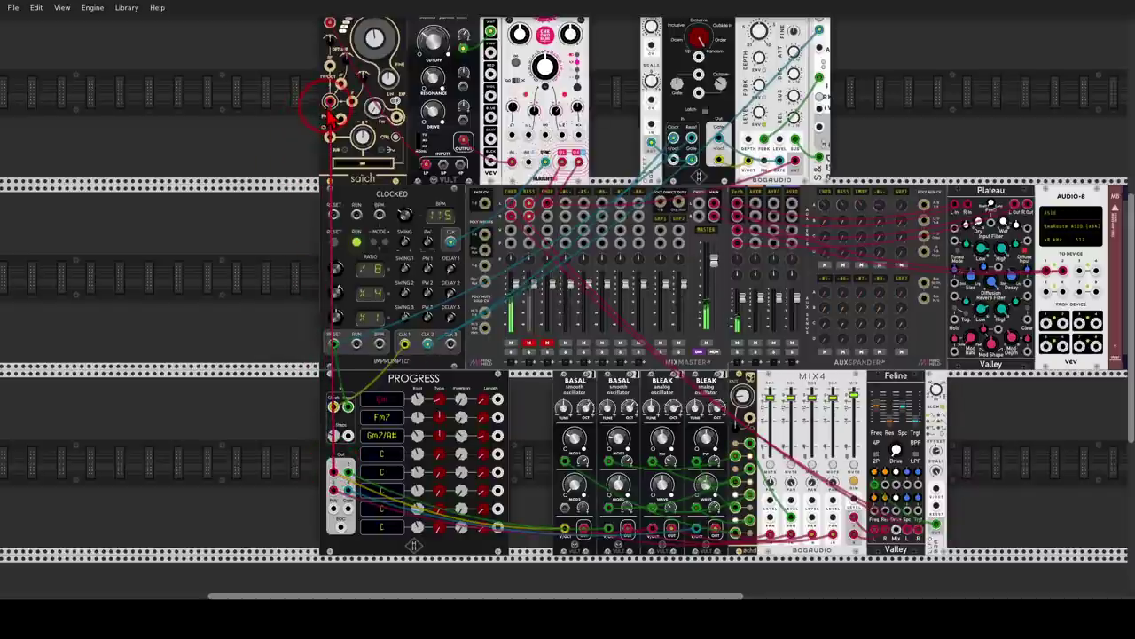
left_click(530, 343)
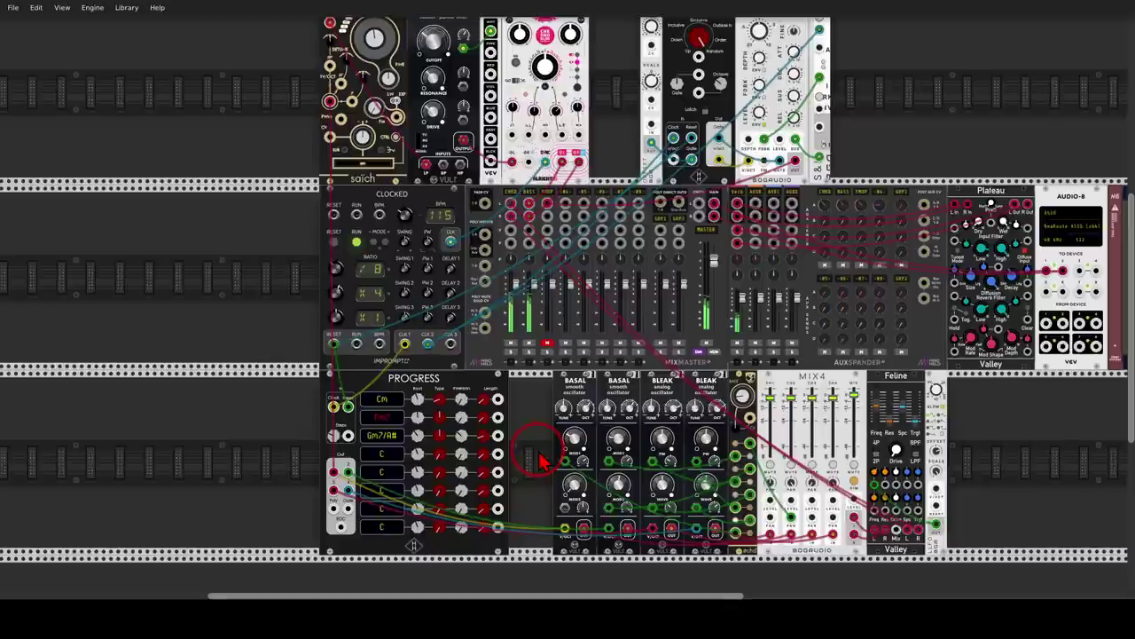
Step: Patch the Poly output of Progress into ARP's v/oct input, and unmute the FMOP channel on MixMaster
scroll(538, 453, "up", 1)
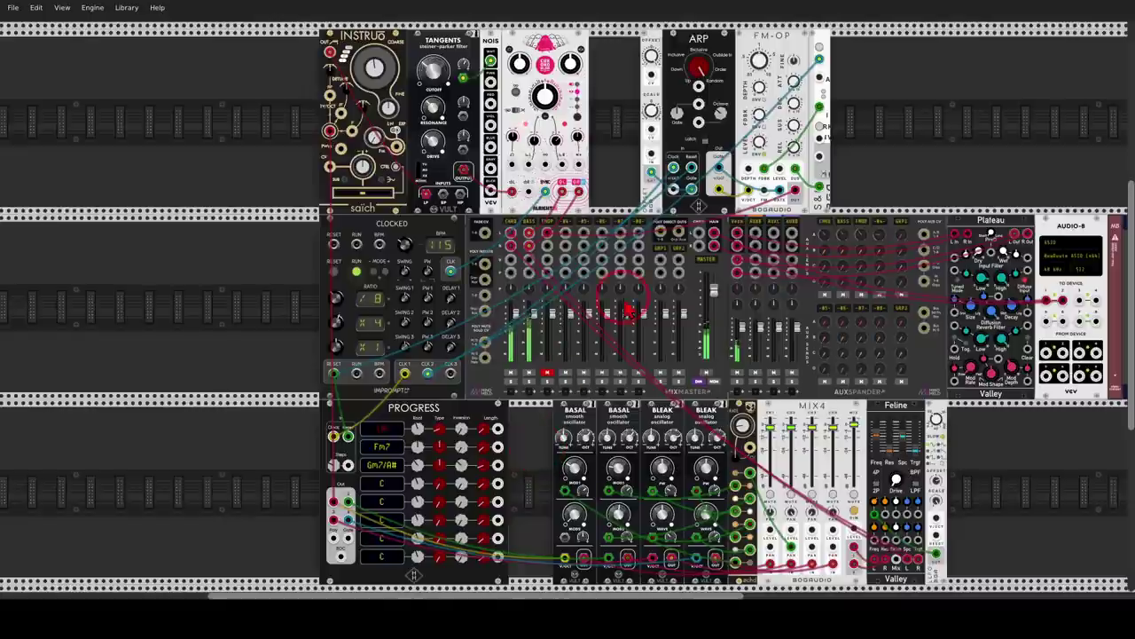
scroll(576, 160, "up", 2)
scroll(577, 160, "up", 2)
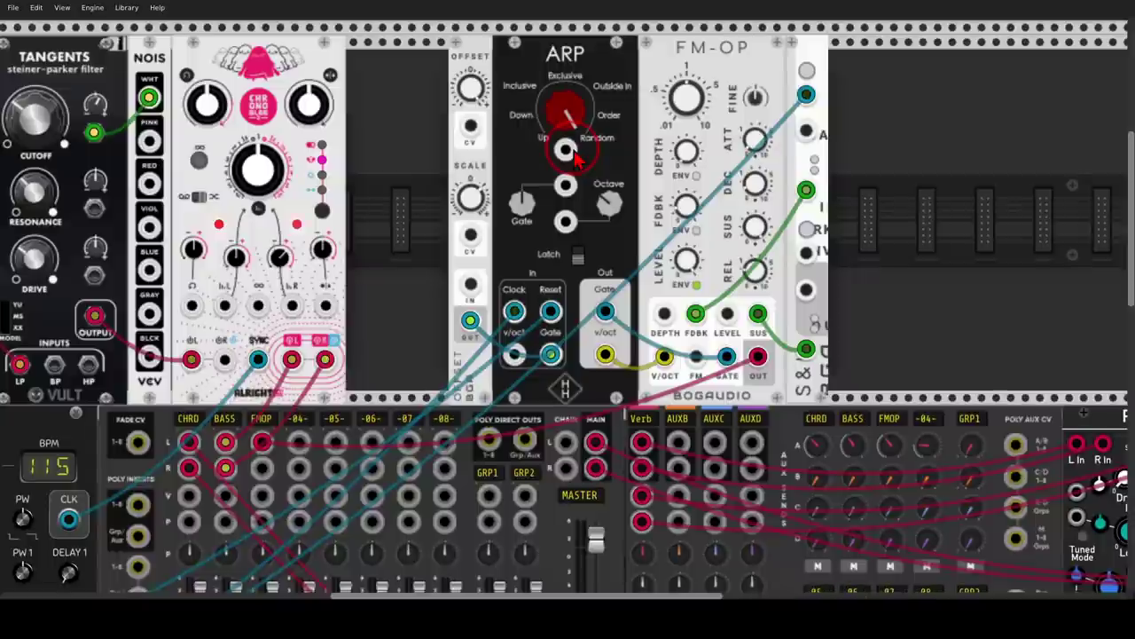
scroll(587, 195, "up", 1)
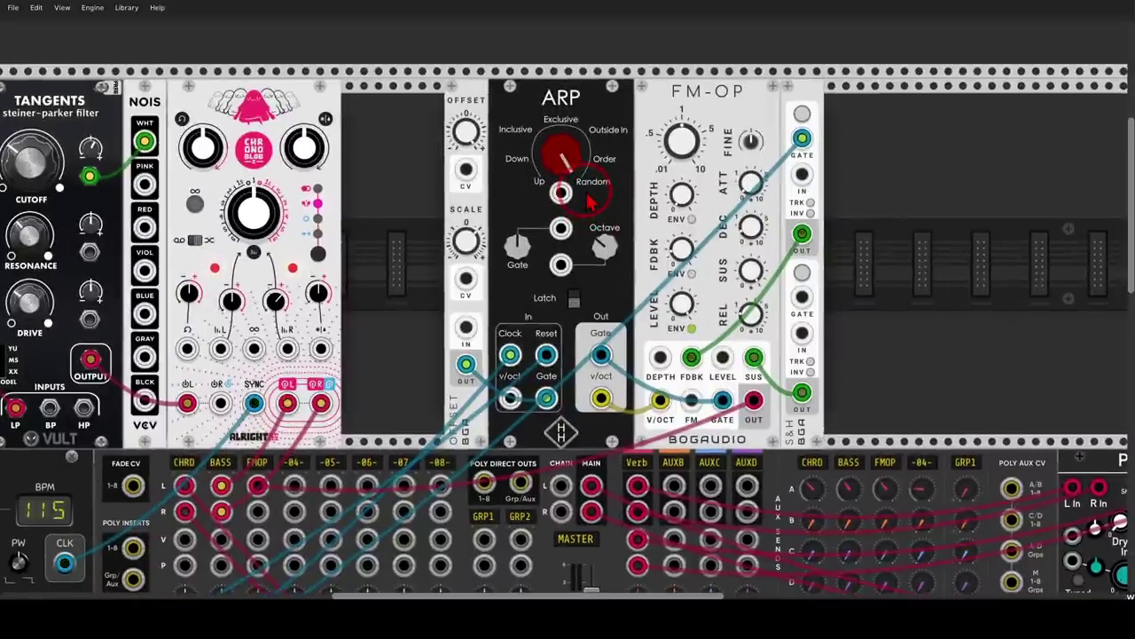
mouse_move(591, 73)
left_mouse_down()
mouse_move(517, 110)
mouse_move(614, 97)
mouse_move(577, 73)
left_mouse_up()
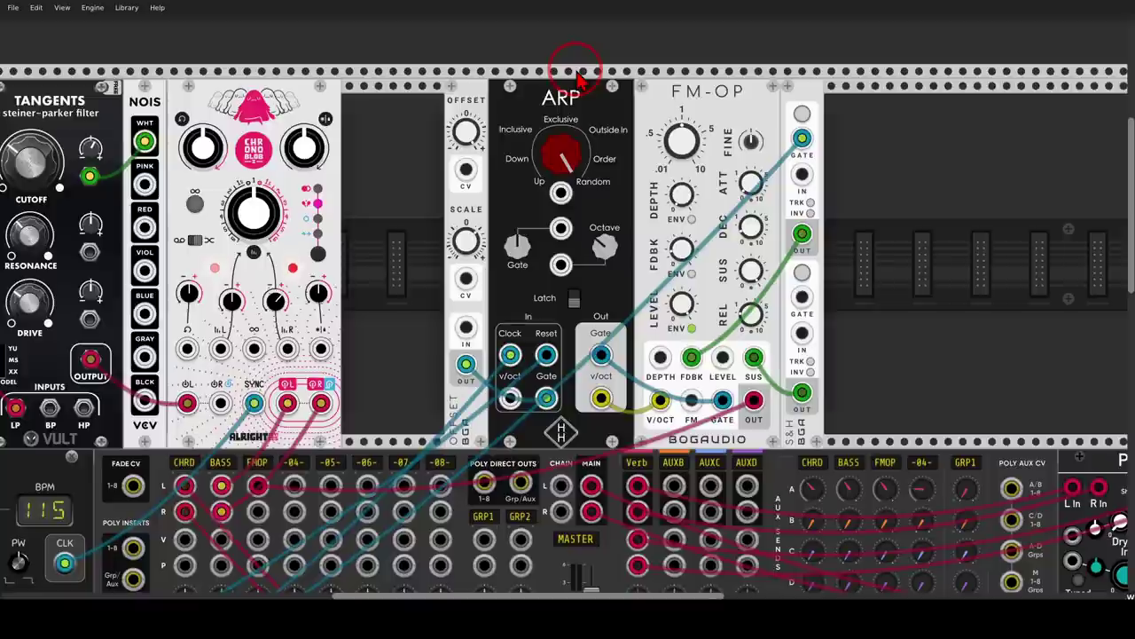
mouse_move(578, 78)
left_mouse_down()
mouse_move(566, 105)
mouse_move(615, 133)
mouse_move(619, 123)
mouse_move(579, 91)
mouse_move(541, 173)
mouse_move(562, 208)
mouse_move(614, 211)
mouse_move(636, 178)
mouse_move(612, 114)
left_mouse_up()
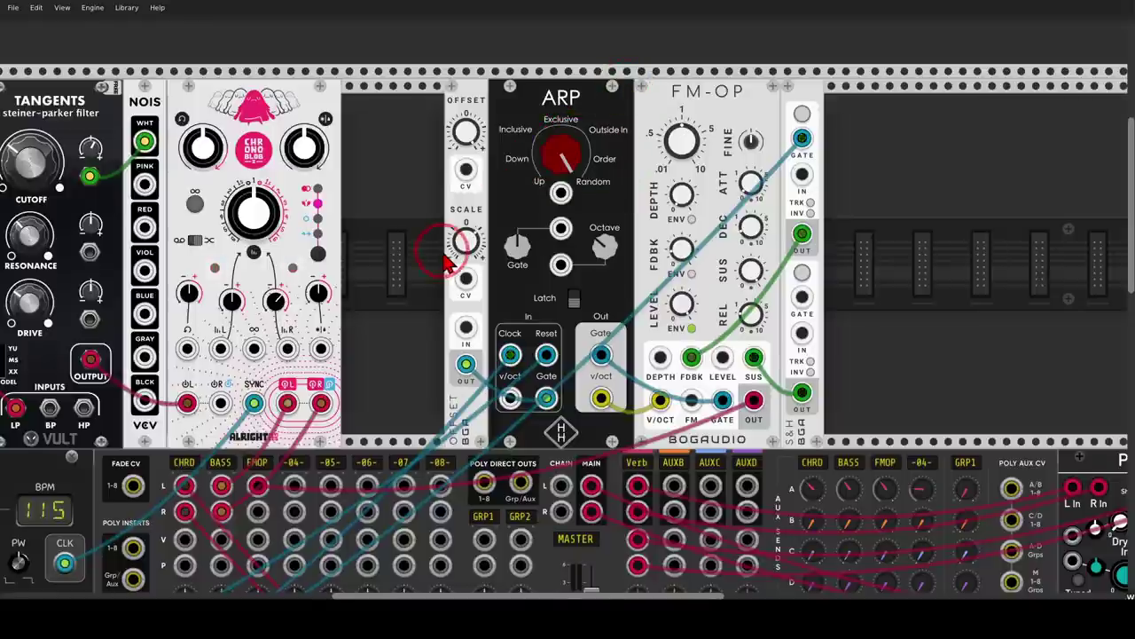
scroll(448, 262, "down", 3)
left_click_drag(417, 315, 576, 228)
scroll(576, 224, "down", 2)
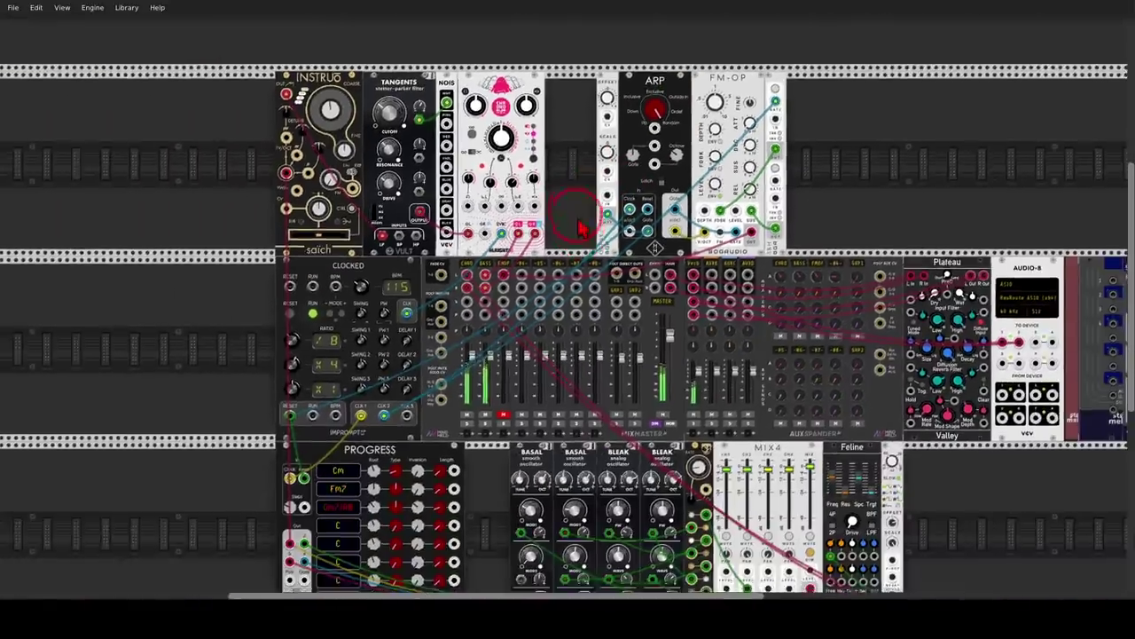
scroll(562, 225, "down", 1)
mouse_move(293, 486)
left_mouse_down()
mouse_move(276, 541)
mouse_move(406, 432)
mouse_move(483, 330)
mouse_move(618, 188)
left_mouse_up()
left_click(492, 368)
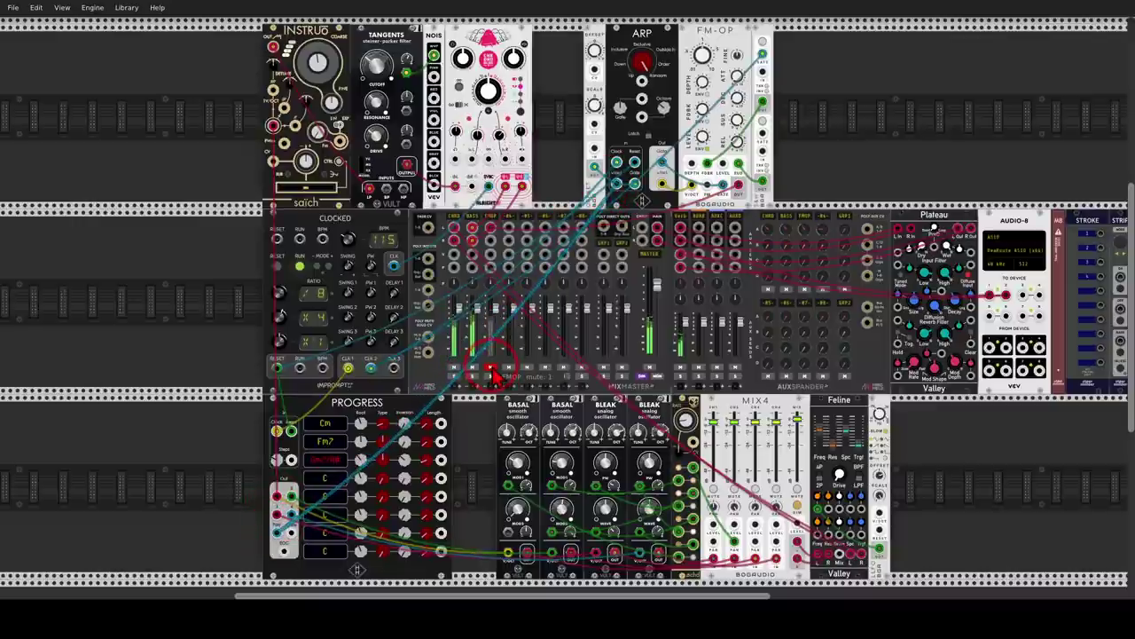
left_click_drag(557, 144, 505, 146)
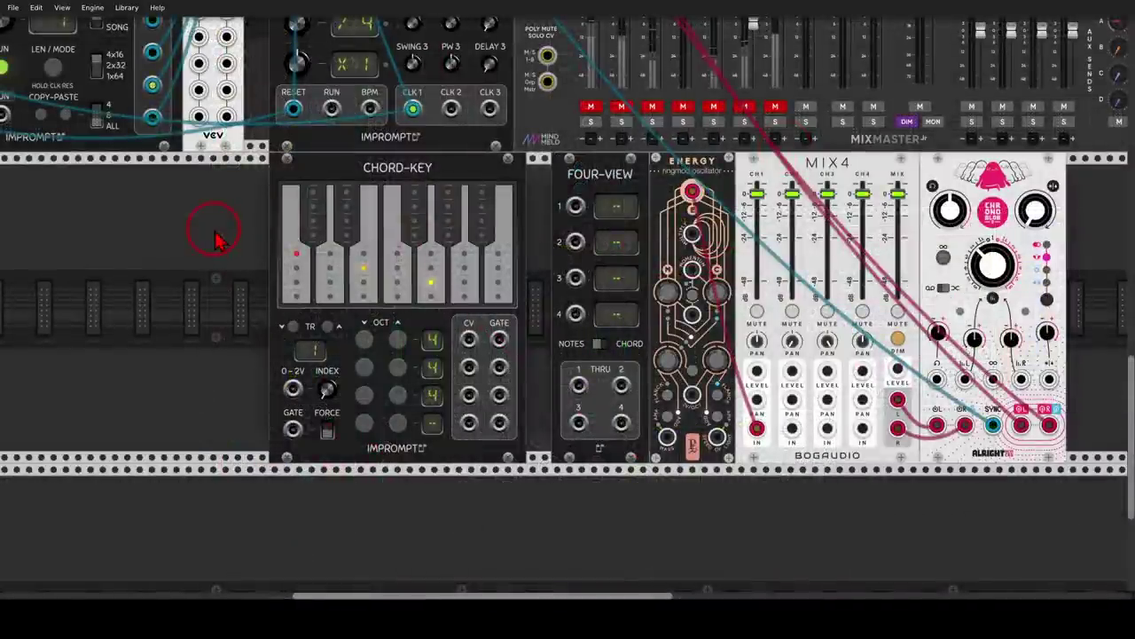
Step: Move the Four-View module directly against the Chord-Key module so it displays the chord's notes
mouse_move(451, 147)
left_mouse_down()
mouse_move(329, 165)
mouse_move(453, 167)
left_mouse_up()
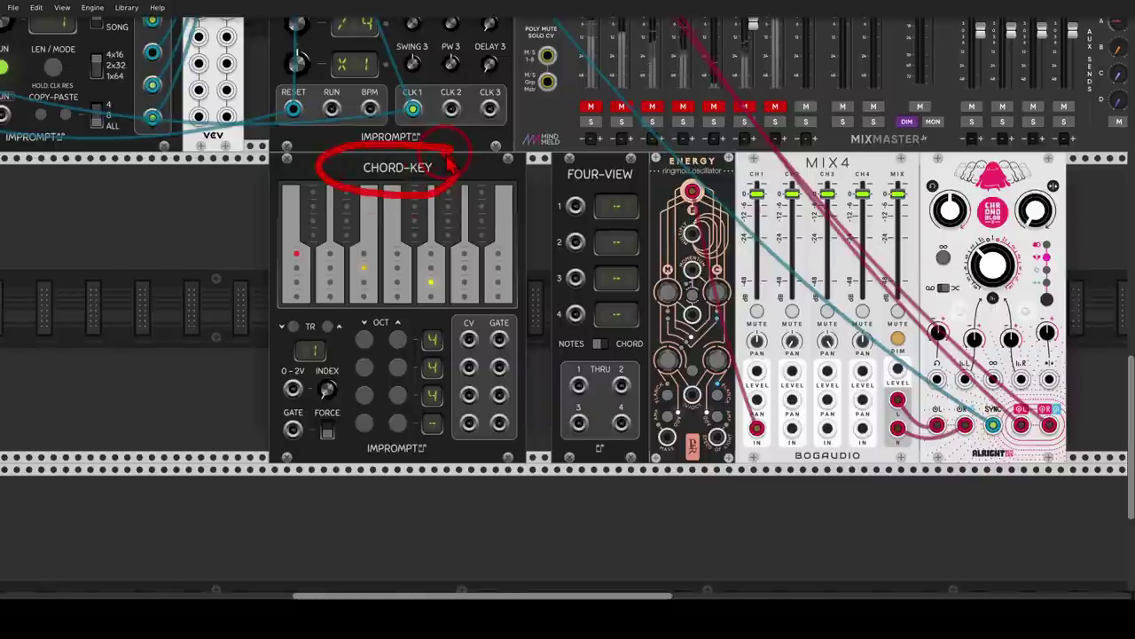
key("Escape")
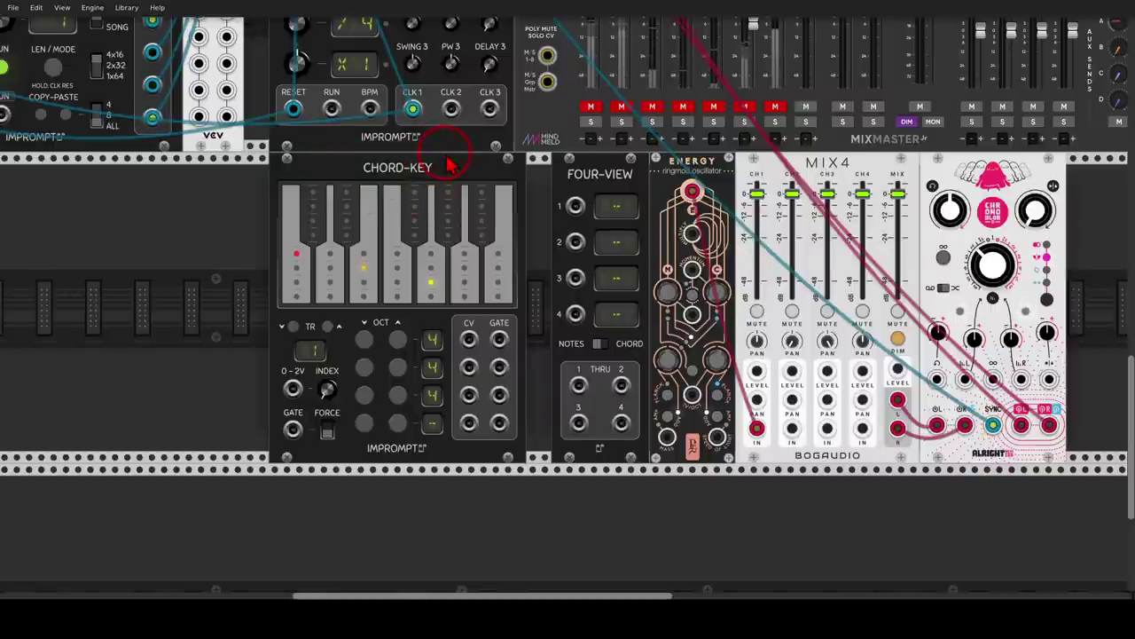
mouse_move(508, 188)
left_mouse_down()
mouse_move(288, 213)
mouse_move(352, 316)
mouse_move(548, 238)
mouse_move(510, 182)
left_mouse_up()
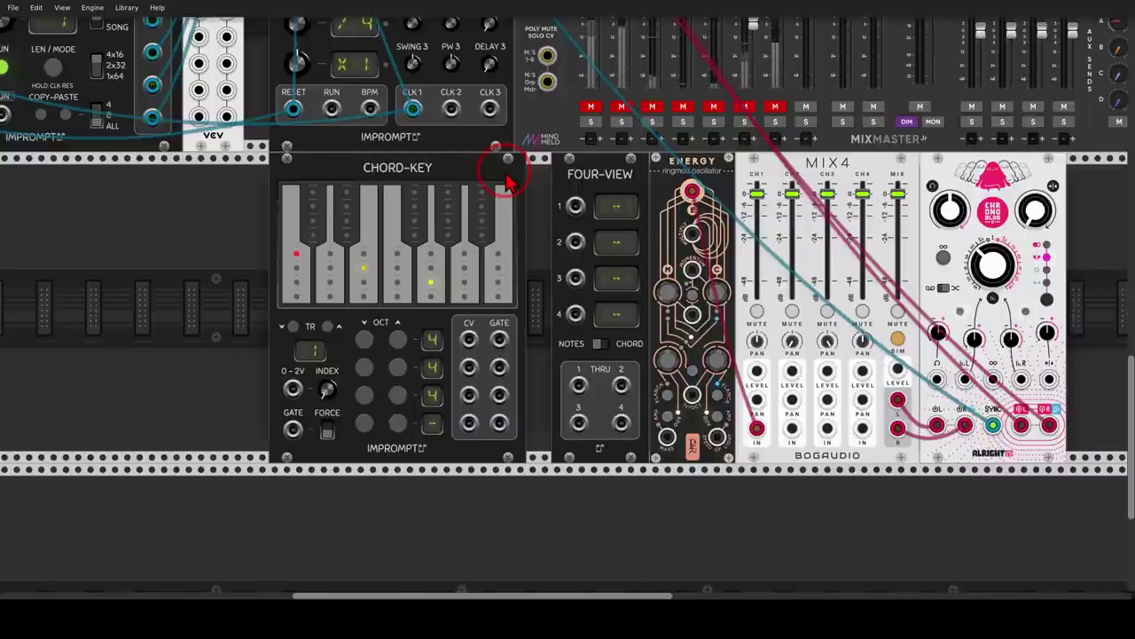
mouse_move(659, 149)
left_mouse_down()
mouse_move(631, 140)
mouse_move(572, 199)
mouse_move(638, 166)
left_mouse_up()
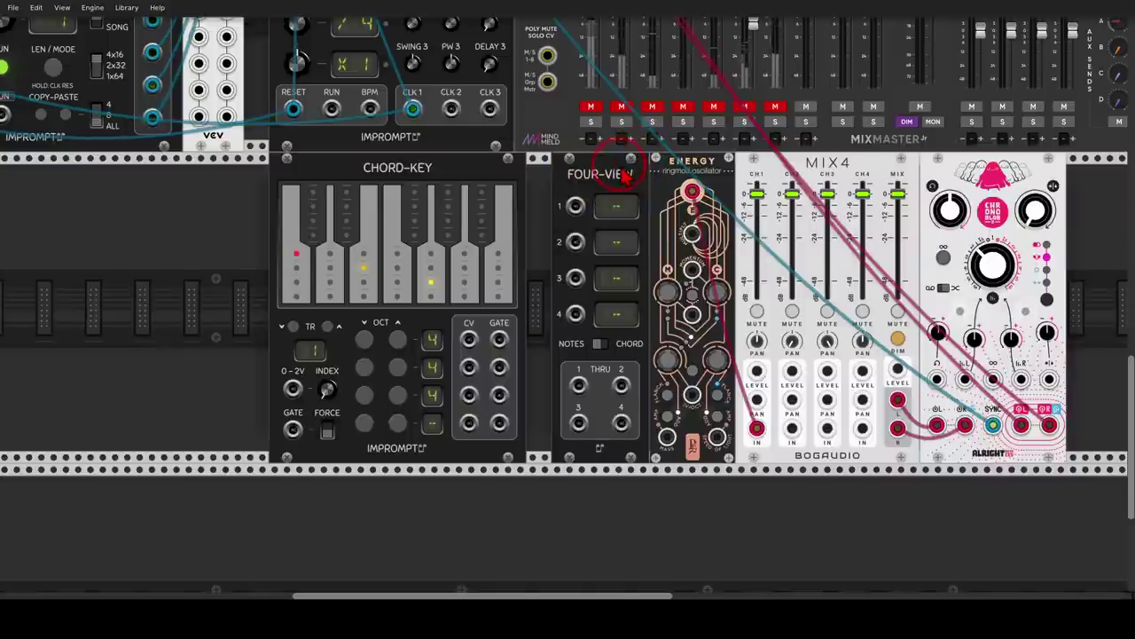
mouse_move(624, 174)
left_mouse_down()
mouse_move(583, 195)
mouse_move(581, 293)
mouse_move(478, 232)
mouse_move(592, 169)
mouse_move(548, 206)
mouse_move(587, 337)
mouse_move(612, 175)
left_mouse_up()
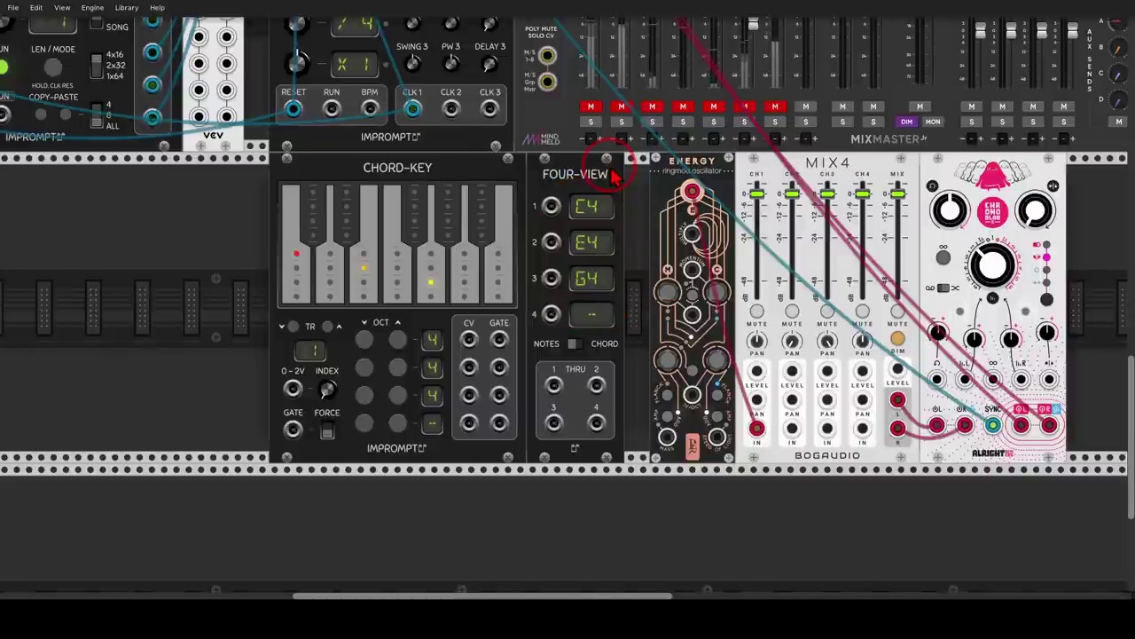
Step: Set Chord-Key to poly merge its second, third and fourth outputs into the top note
mouse_move(522, 300)
left_mouse_down()
mouse_move(475, 324)
mouse_move(444, 393)
mouse_move(481, 461)
mouse_move(535, 393)
mouse_move(516, 321)
left_mouse_up()
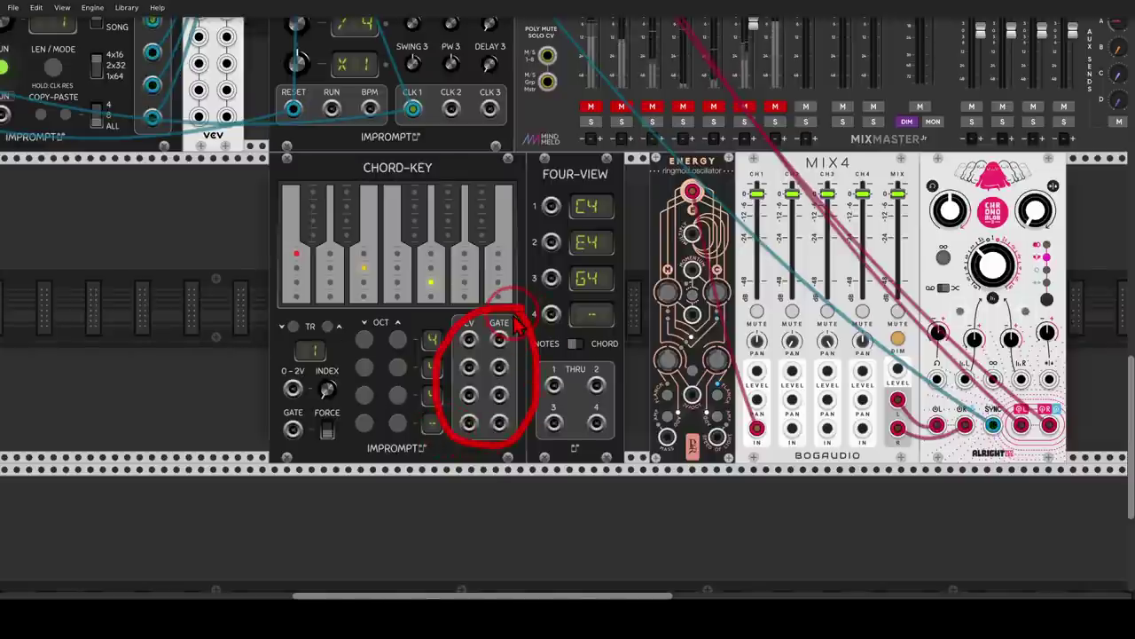
right_click(420, 177)
mouse_move(439, 450)
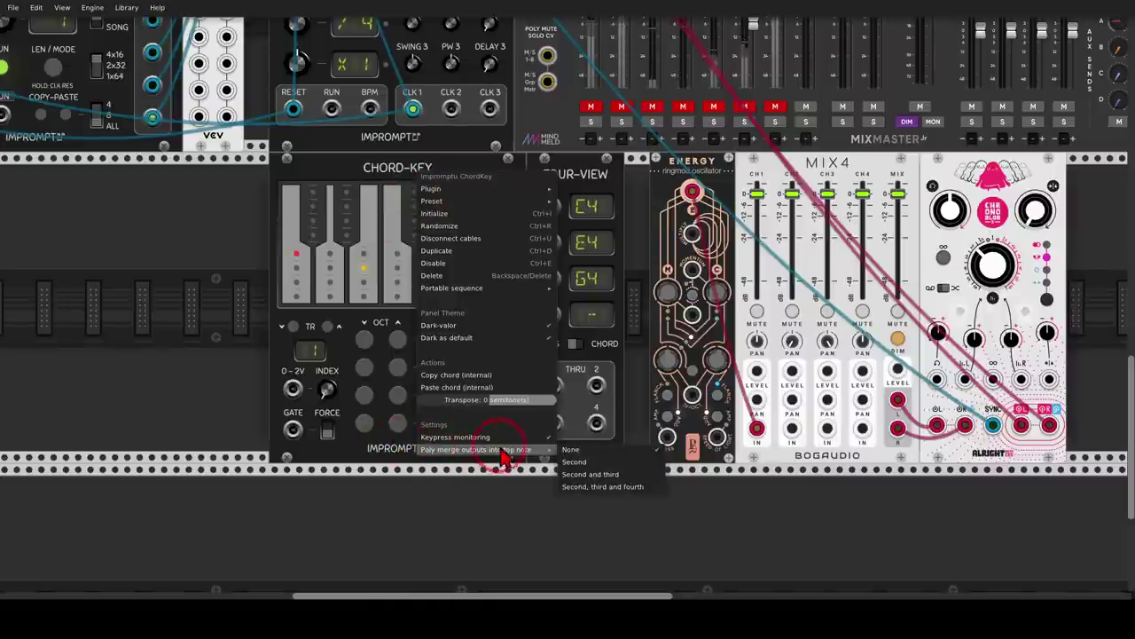
left_click(583, 488)
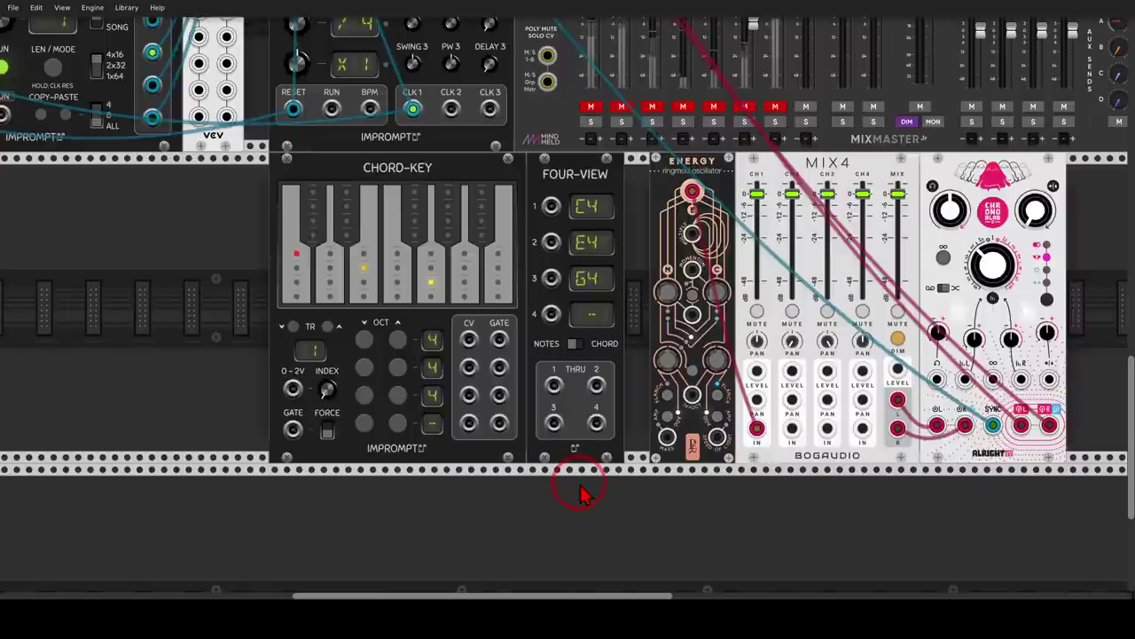
Step: Patch Chord-Key's top CV output into the Energy oscillator's 1V/OCT input, and unmute the first MixMaster channel
scroll(595, 415, "up", 1)
scroll(590, 306, "right", 2)
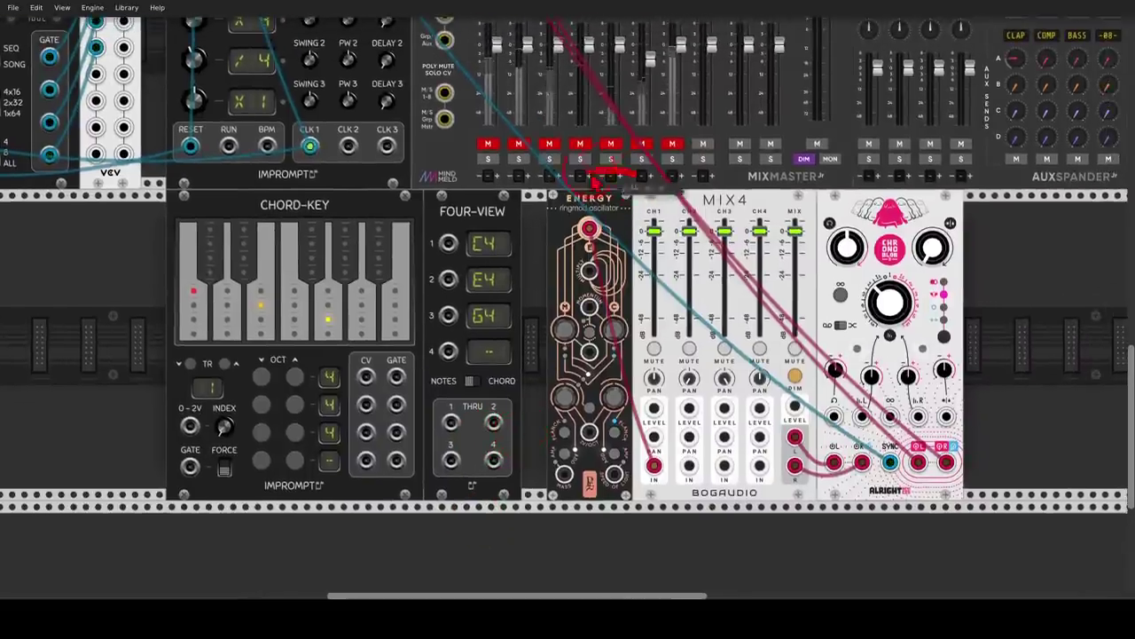
mouse_move(593, 177)
left_mouse_down()
mouse_move(590, 232)
mouse_move(644, 217)
mouse_move(620, 179)
left_mouse_up()
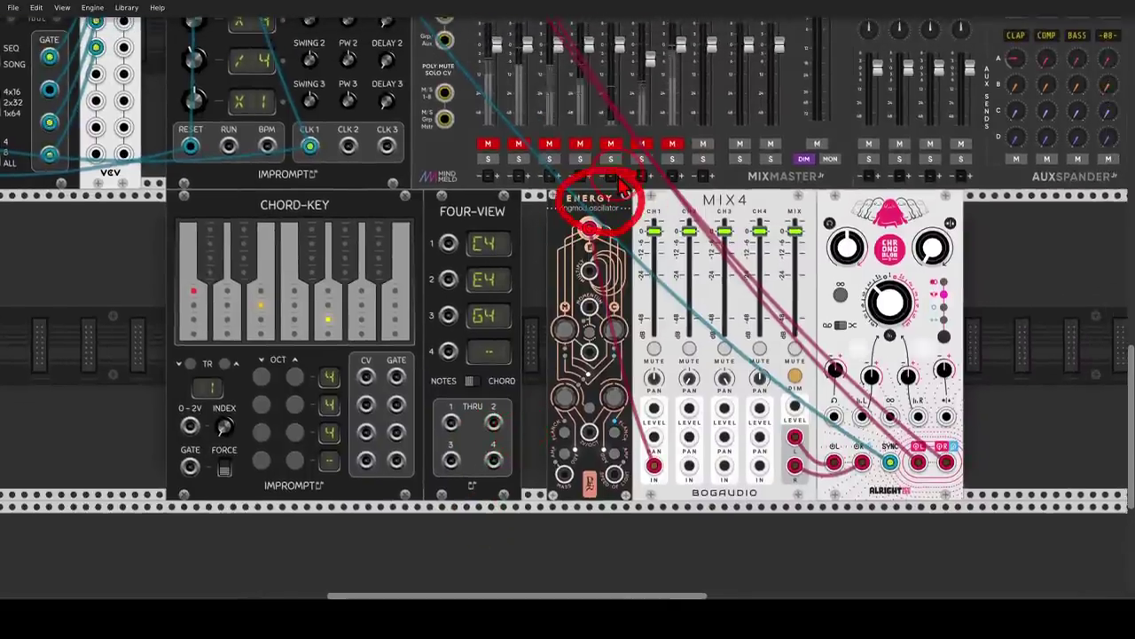
mouse_move(752, 186)
left_mouse_down()
mouse_move(671, 202)
mouse_move(760, 180)
left_mouse_up()
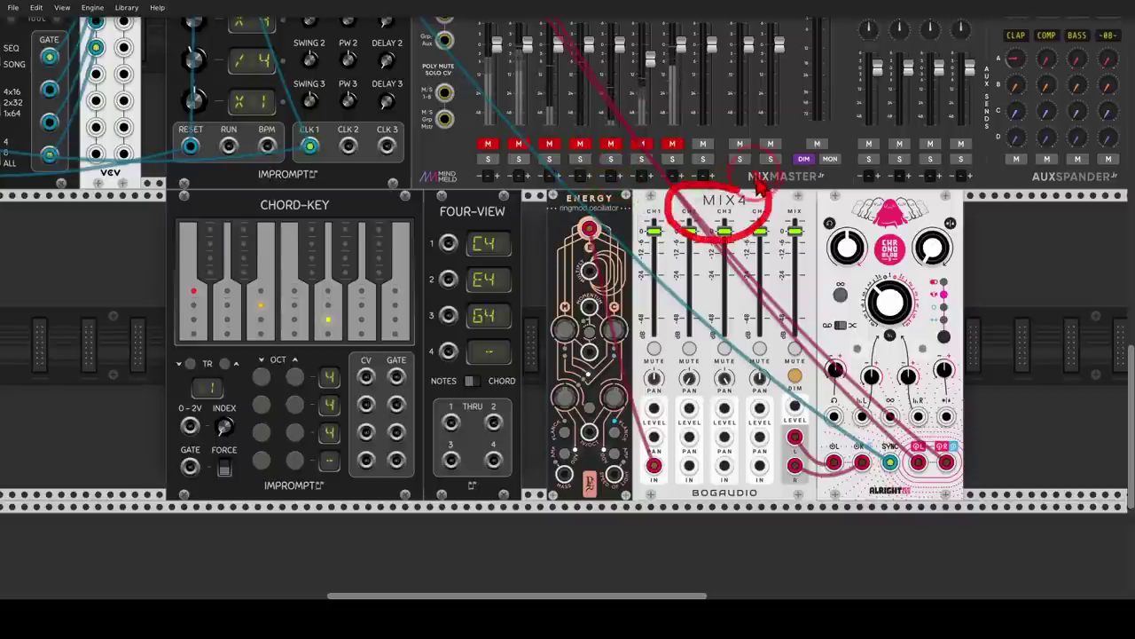
mouse_move(956, 215)
left_mouse_down()
mouse_move(920, 222)
mouse_move(908, 275)
mouse_move(979, 280)
left_mouse_up()
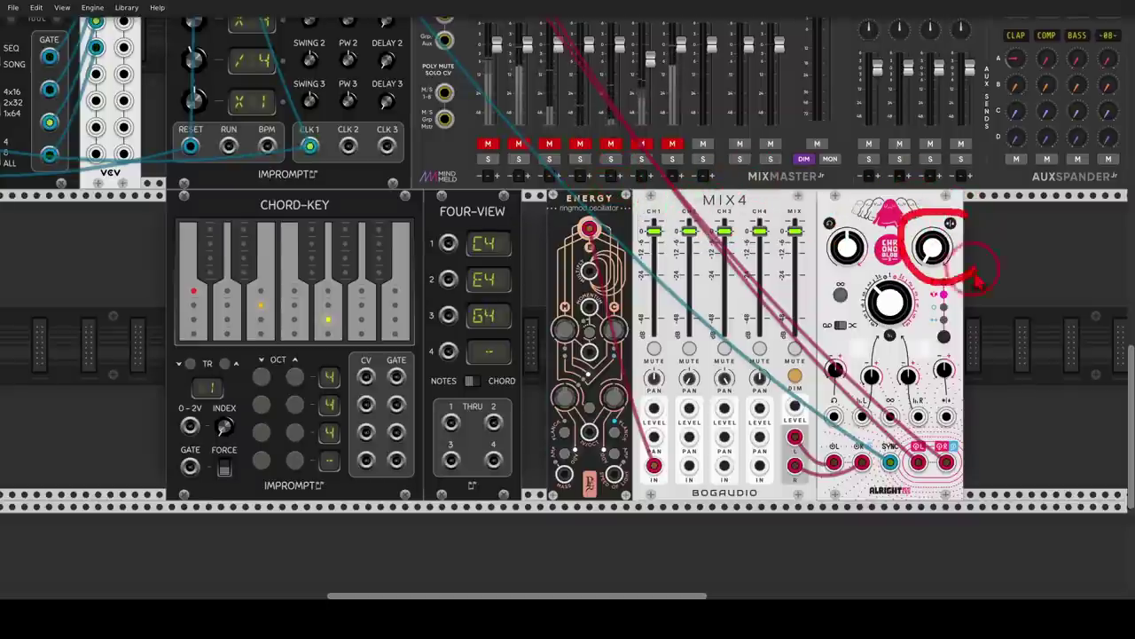
mouse_move(391, 359)
left_mouse_down()
mouse_move(370, 378)
mouse_move(425, 383)
mouse_move(589, 435)
left_mouse_up()
left_click(488, 144)
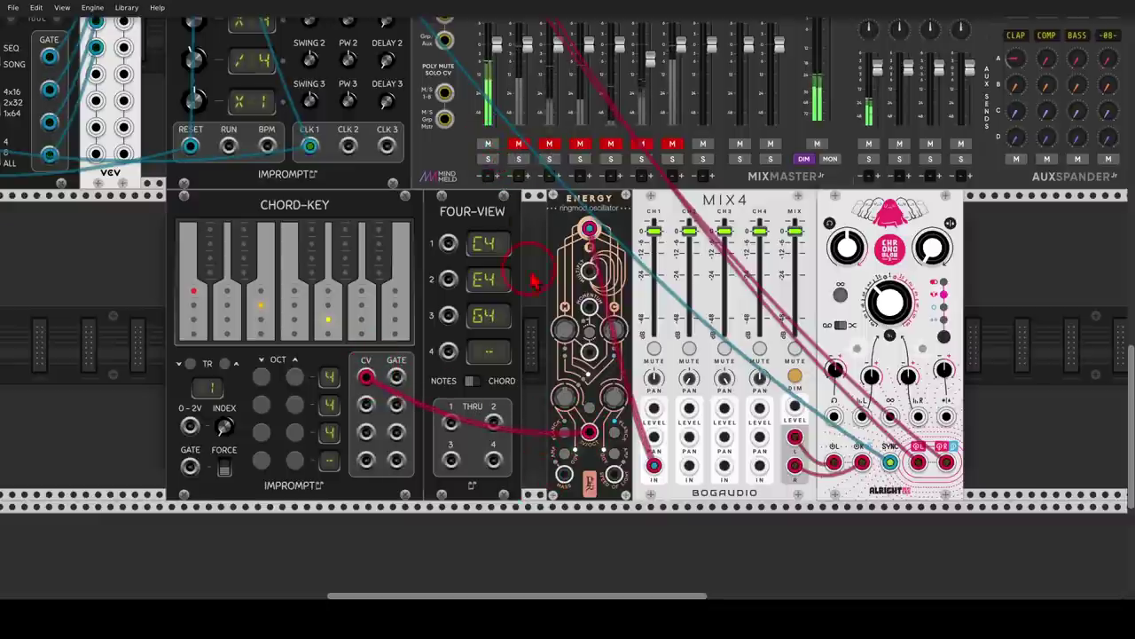
left_click_drag(540, 284, 573, 280)
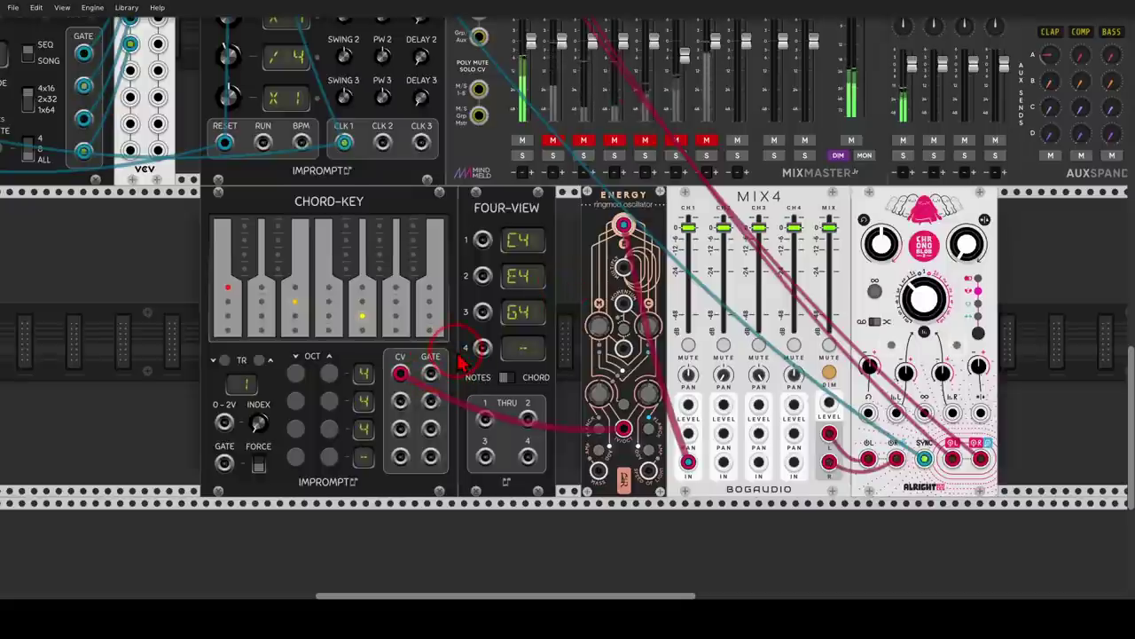
Step: Set the first three notes of Chord-Key's chord 1 to F4, G4 and A#4
scroll(468, 355, "up", 5)
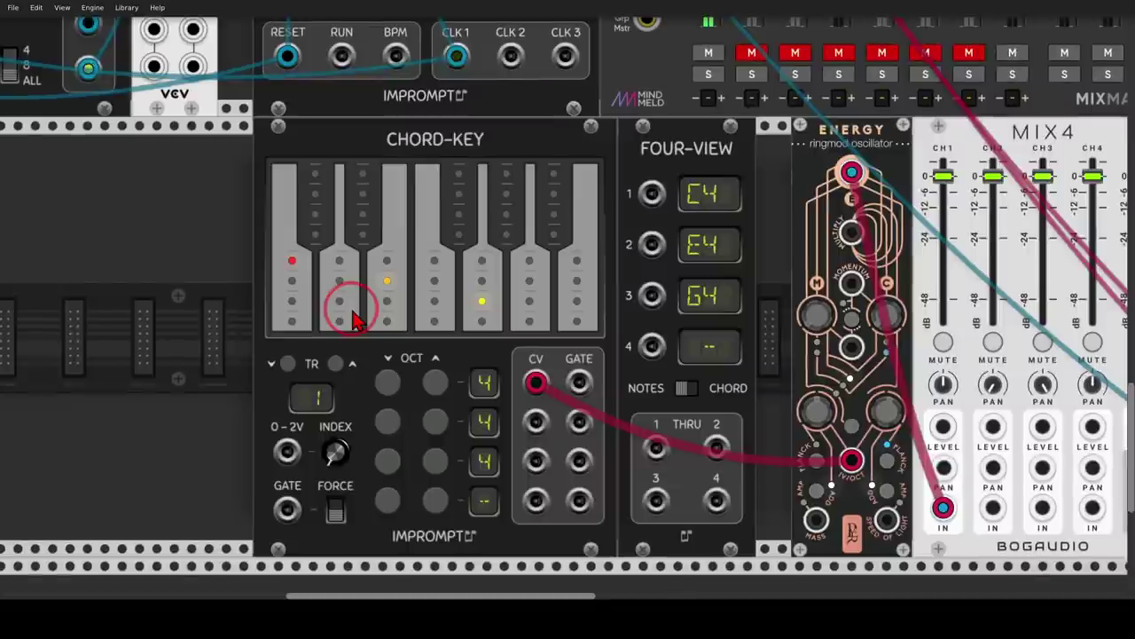
left_click_drag(537, 151, 599, 115)
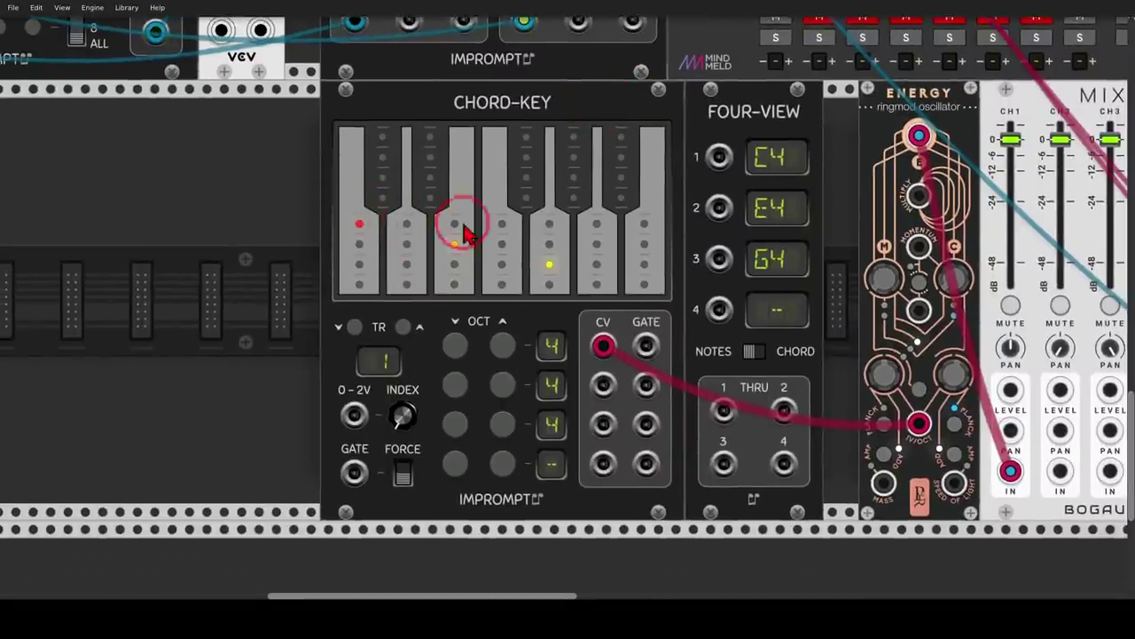
left_click(502, 227)
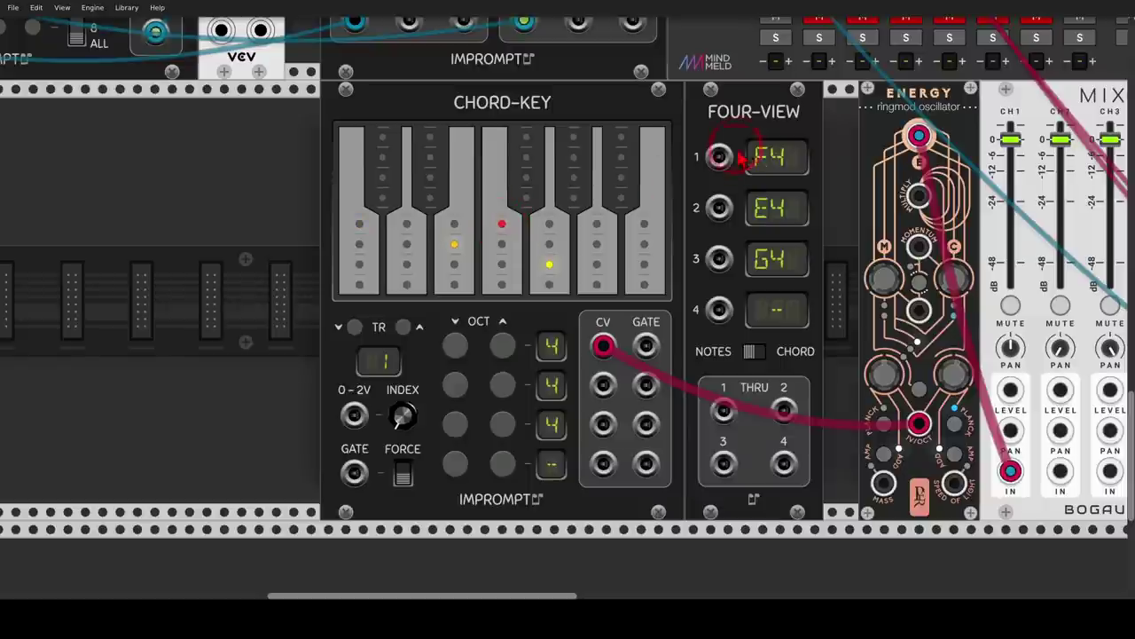
mouse_move(779, 111)
left_mouse_down()
mouse_move(827, 146)
mouse_move(800, 120)
left_mouse_up()
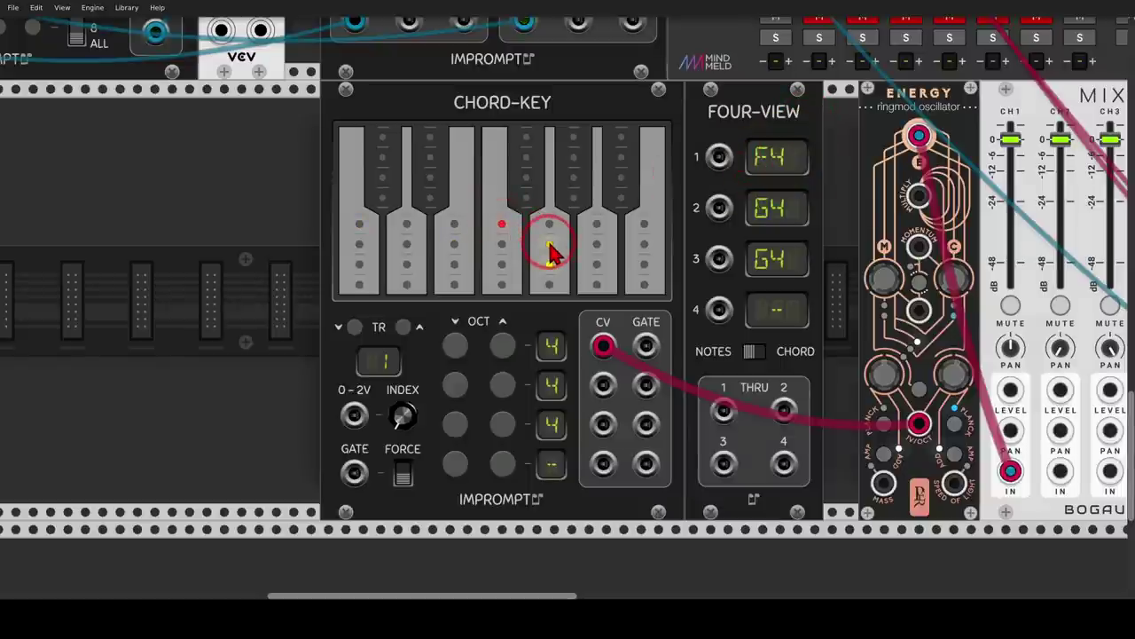
left_click(623, 181)
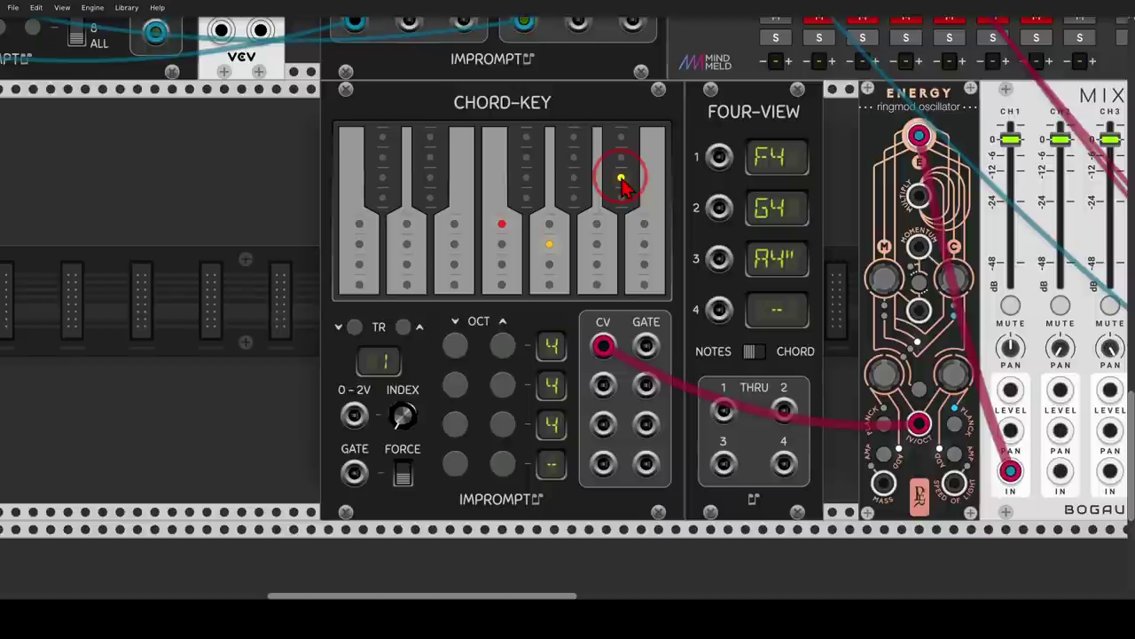
Step: Make Four-View display flats instead of sharps, and add D4 as the fourth note of Chord-Key's chord 1
right_click(728, 124)
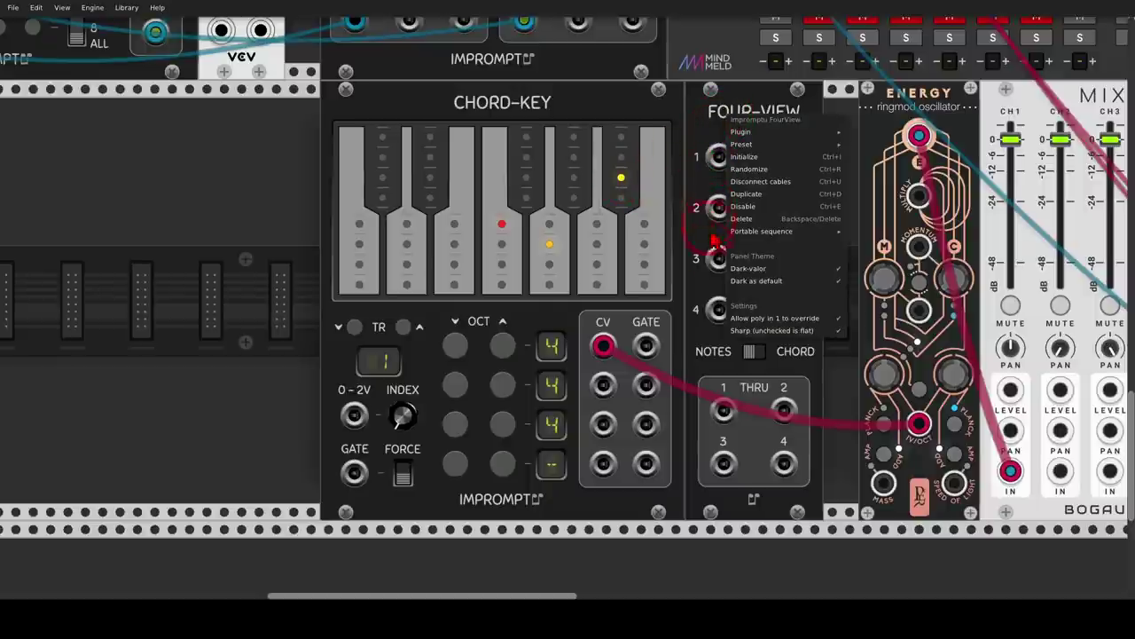
left_click(767, 332)
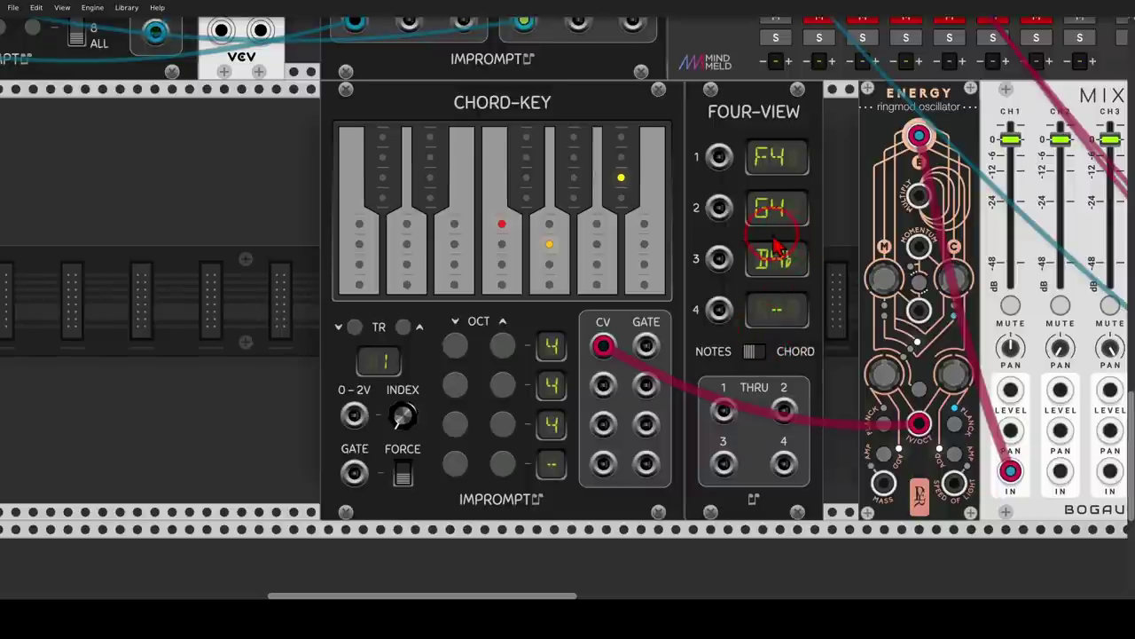
left_click(500, 462)
left_click(500, 462)
left_click(499, 462)
left_click(499, 462)
left_click(506, 466)
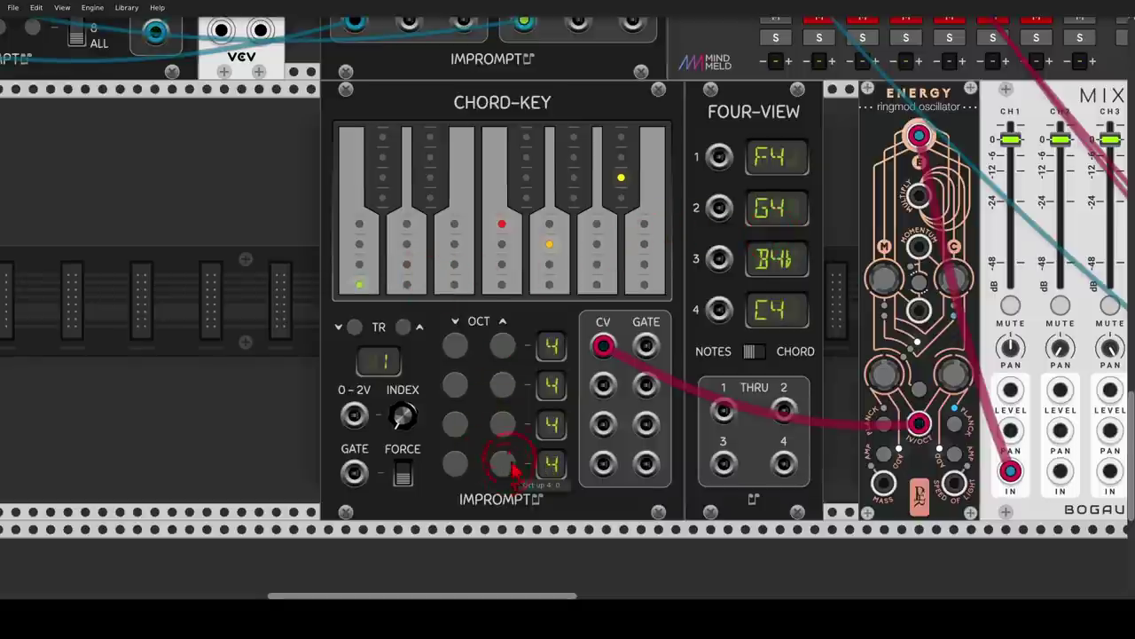
left_click(407, 286)
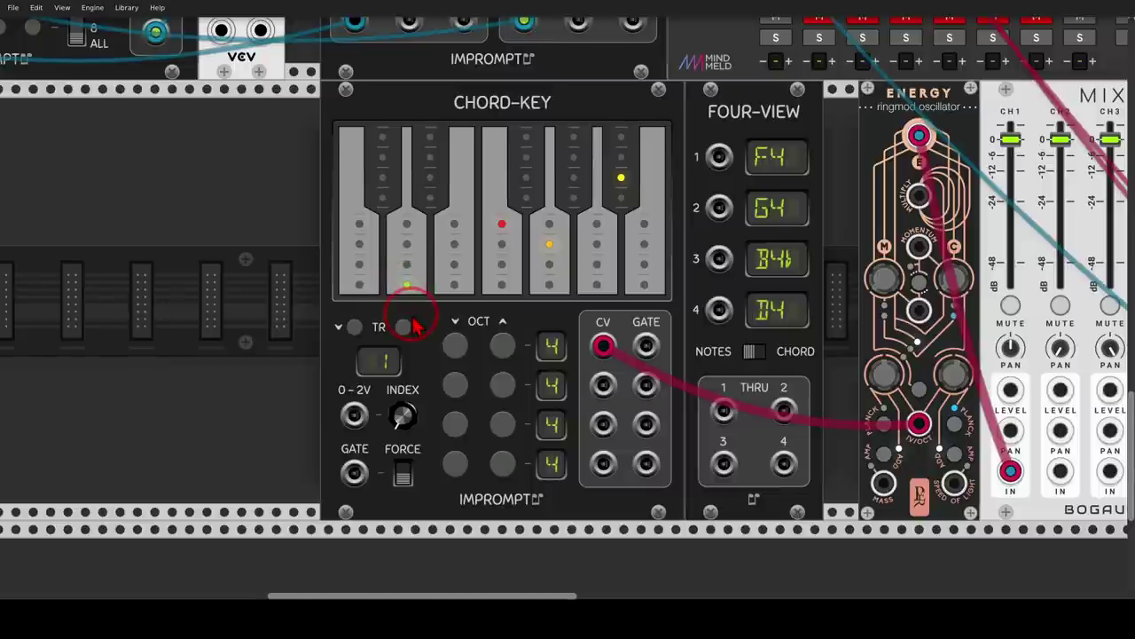
Step: Paste a copy of chord 1 into index 2, change its second and fourth notes to Eb4 and C4, and return to index 1
right_click(454, 107)
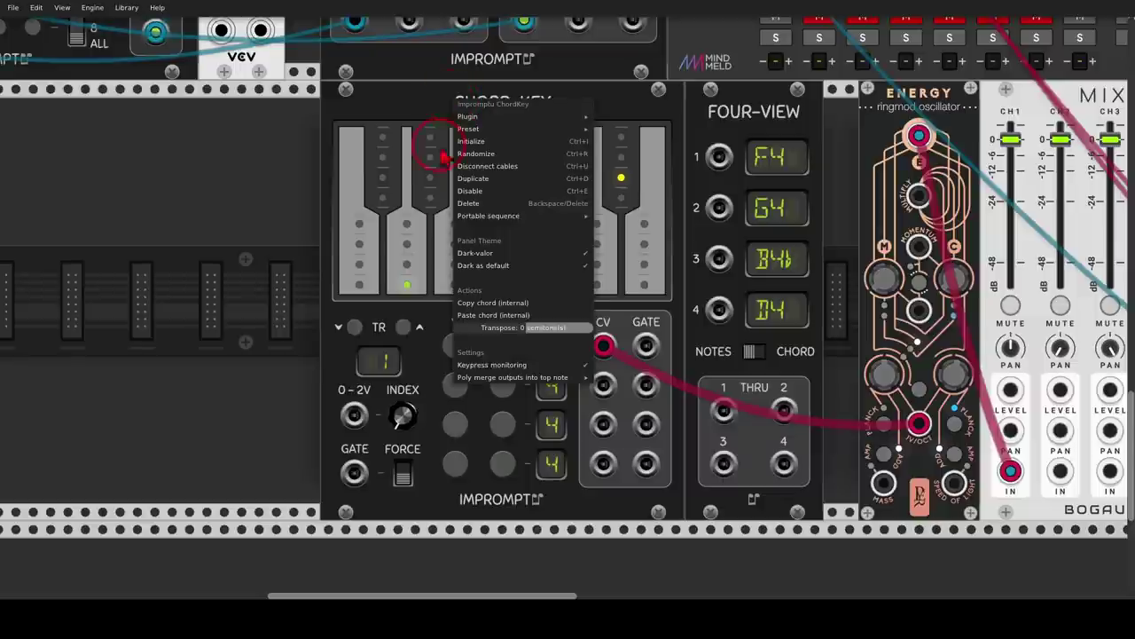
left_click(486, 306)
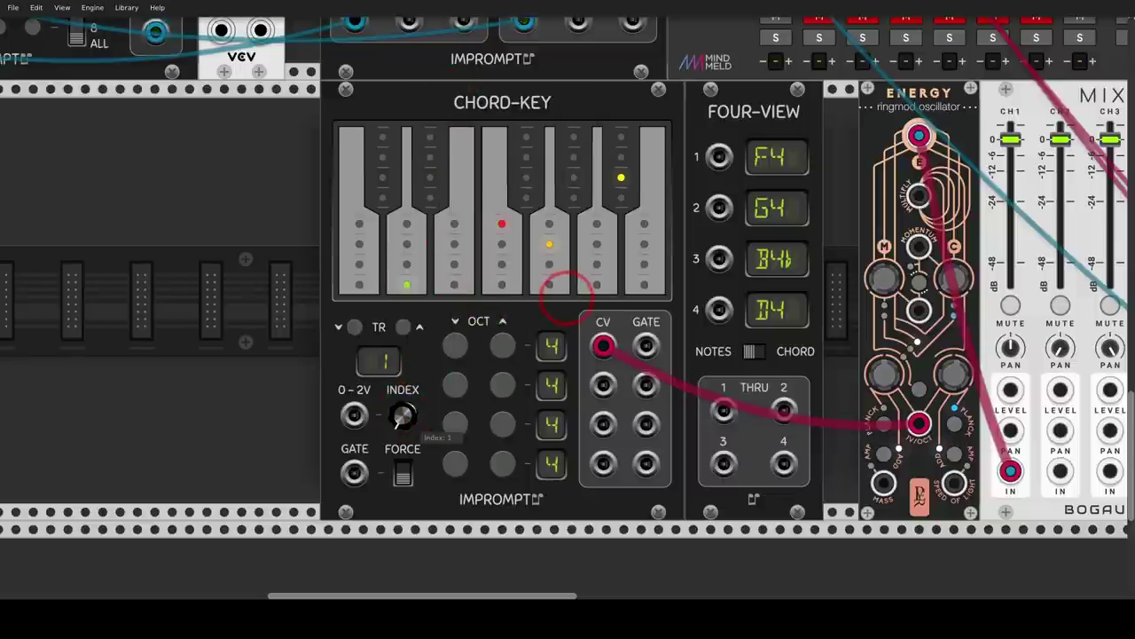
left_click_drag(407, 420, 407, 390)
right_click(440, 104)
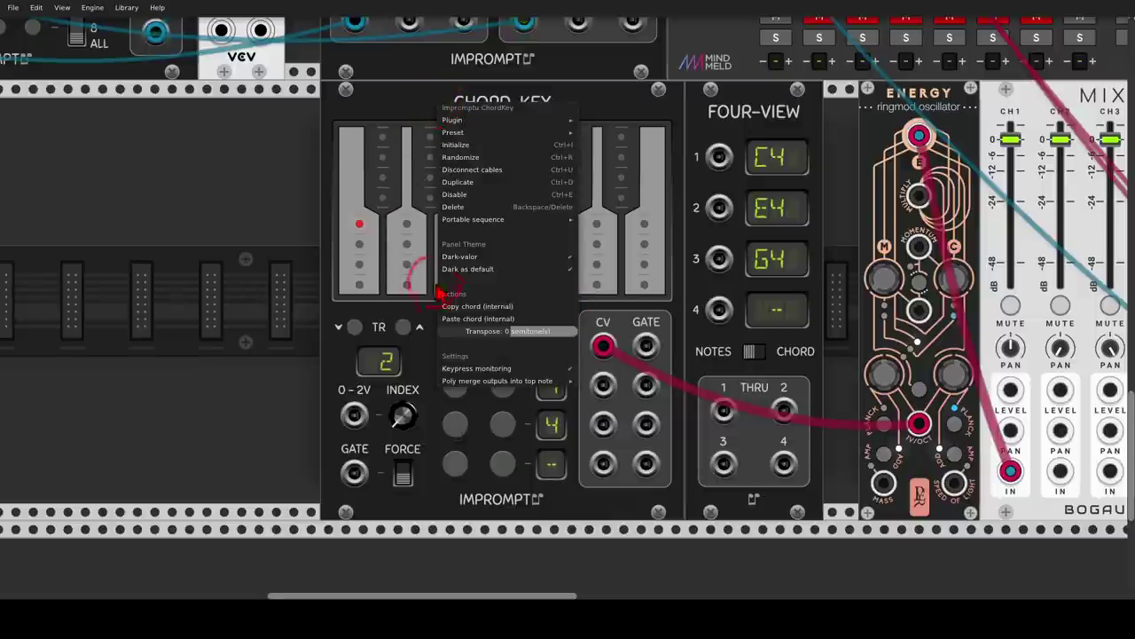
left_click(480, 318)
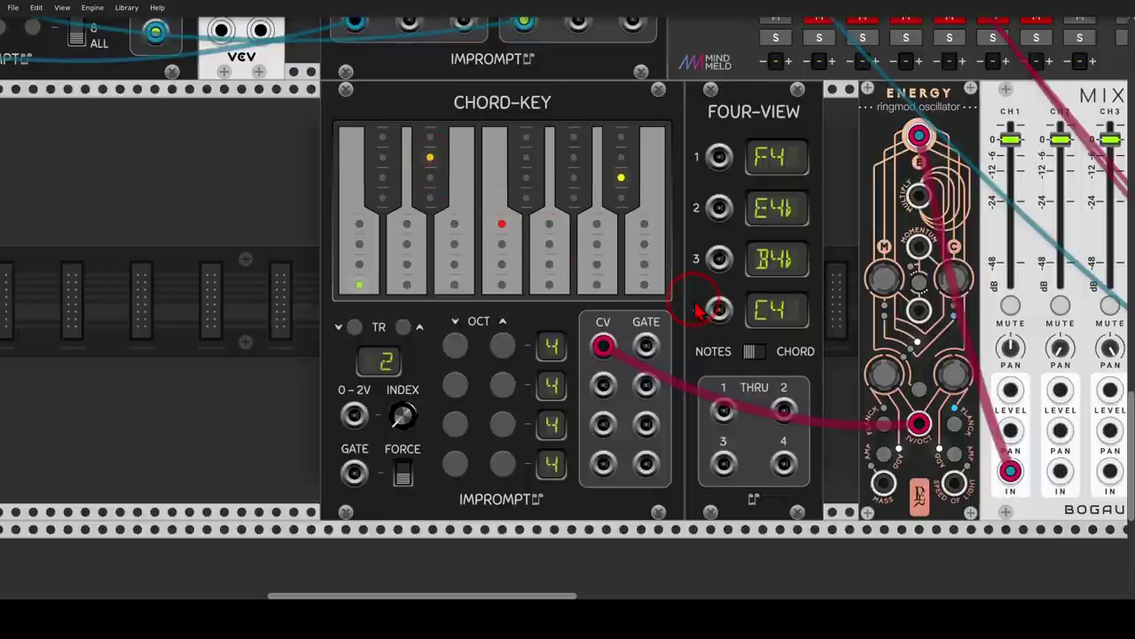
left_click_drag(401, 415, 403, 415)
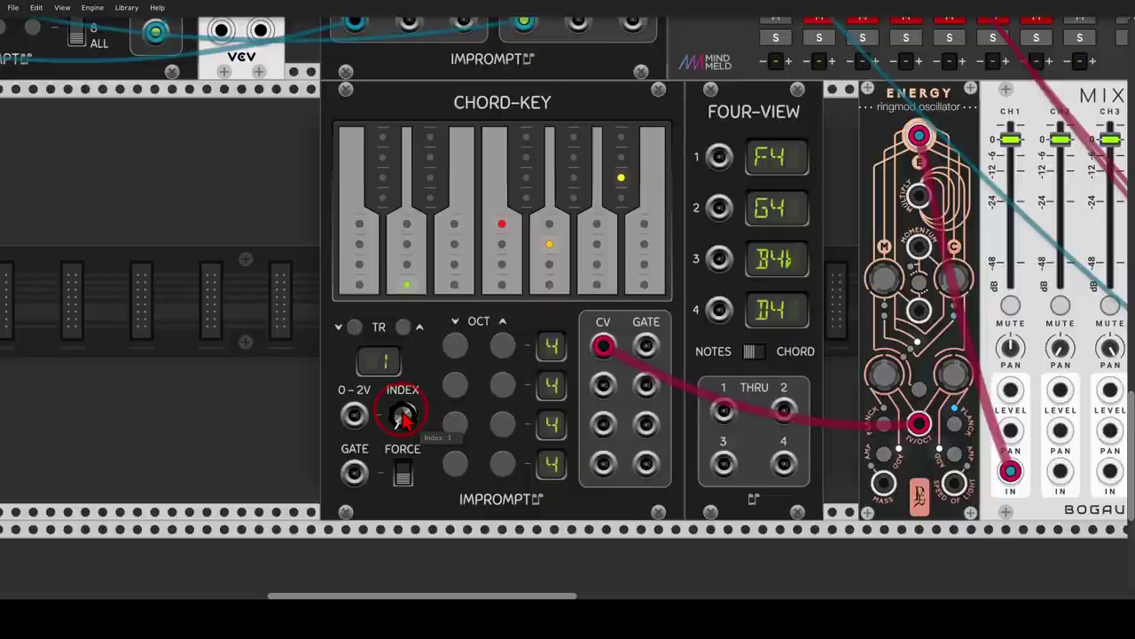
Step: Add a Bogaudio ADDR-SEQ module directly beside Chord-Key, on the side away from Four-View
right_click(293, 348)
type("addr")
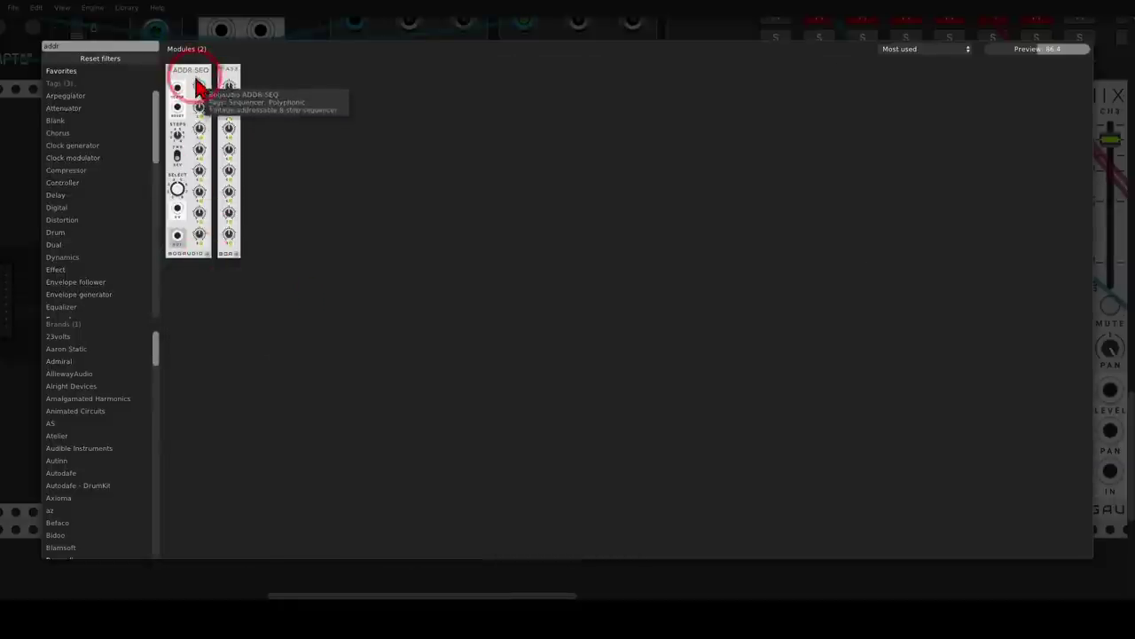
left_click_drag(195, 83, 288, 228)
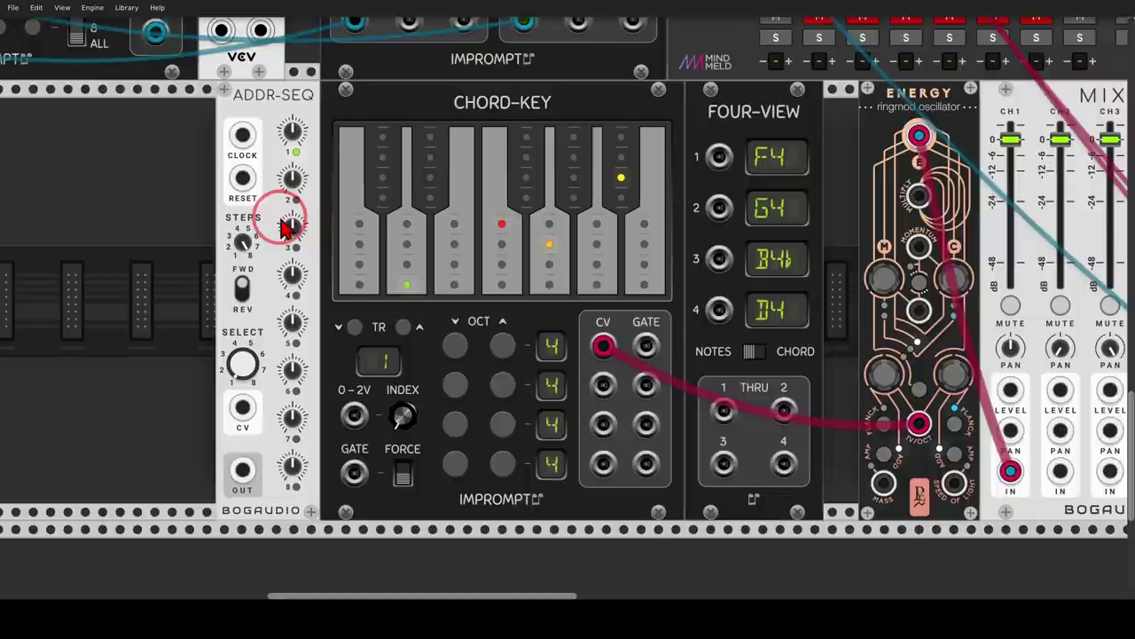
Step: Patch Clocked's CLK 2 output to ADDR-SEQ's CLOCK input, and connect ADDR-SEQ's RESET input to Clocked's RESET jack
scroll(329, 258, "up", 5)
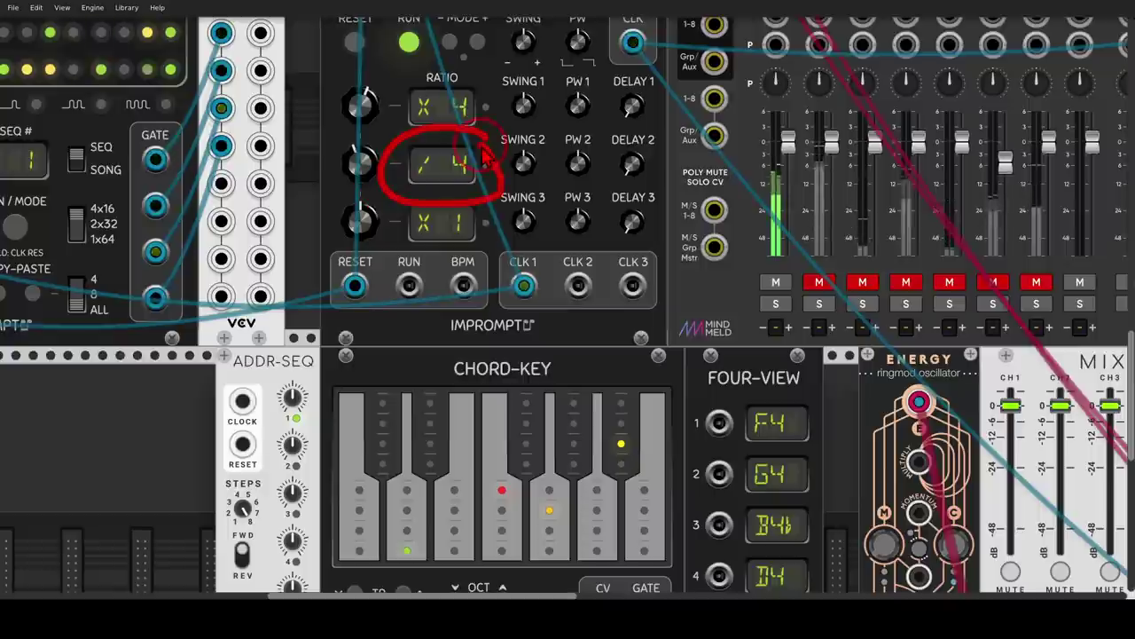
scroll(568, 149, "down", 3)
left_click_drag(578, 108, 242, 223)
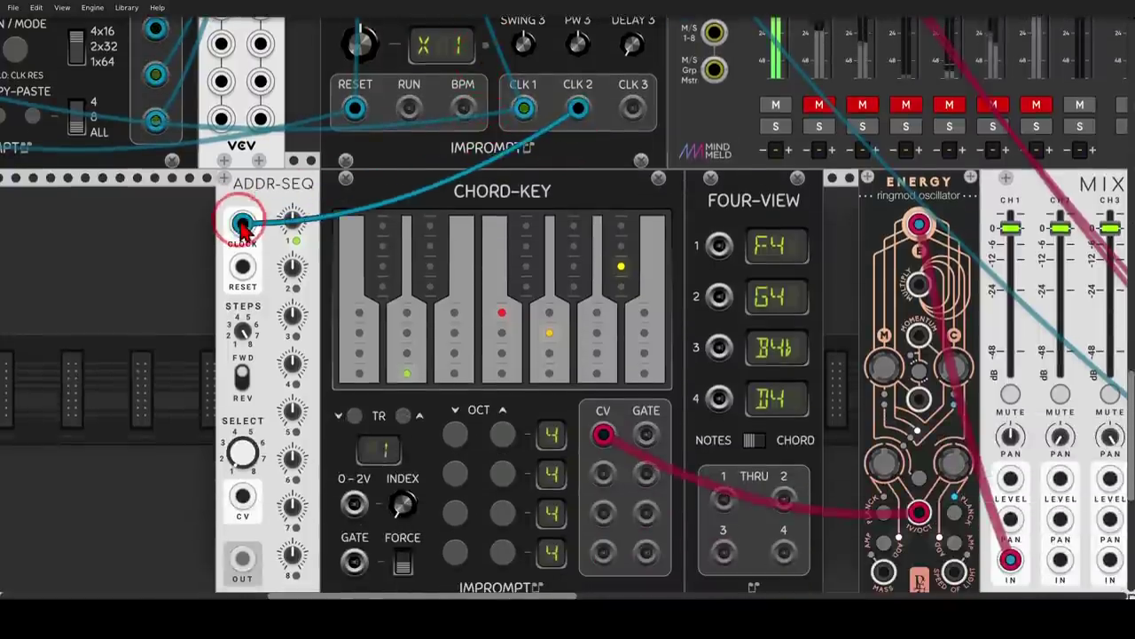
left_click_drag(242, 266, 355, 108)
scroll(359, 124, "up", 3)
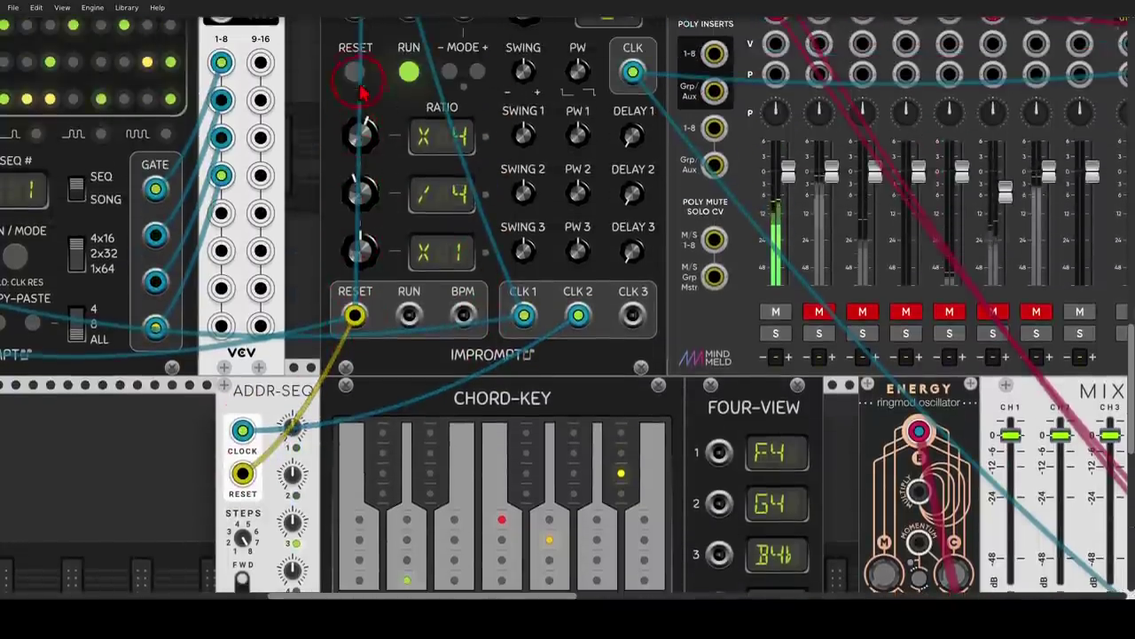
scroll(340, 226, "down", 4)
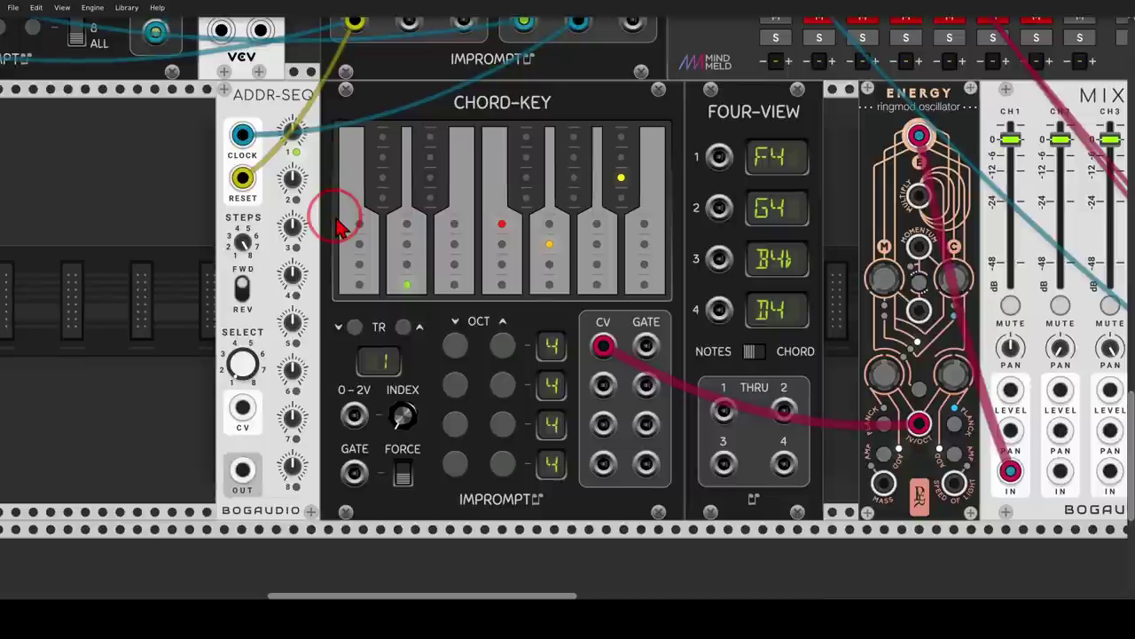
Step: Set ADDR-SEQ to 4 steps and patch its output into Chord-Key's 0-2V index input
left_click_drag(244, 242, 244, 283)
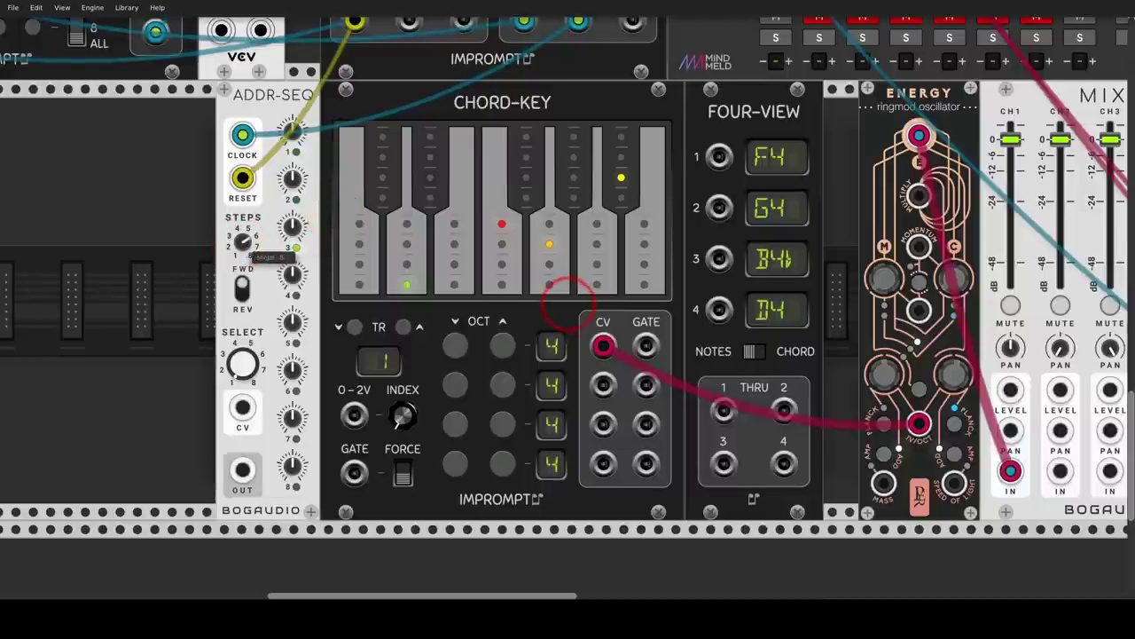
left_click_drag(243, 242, 243, 252)
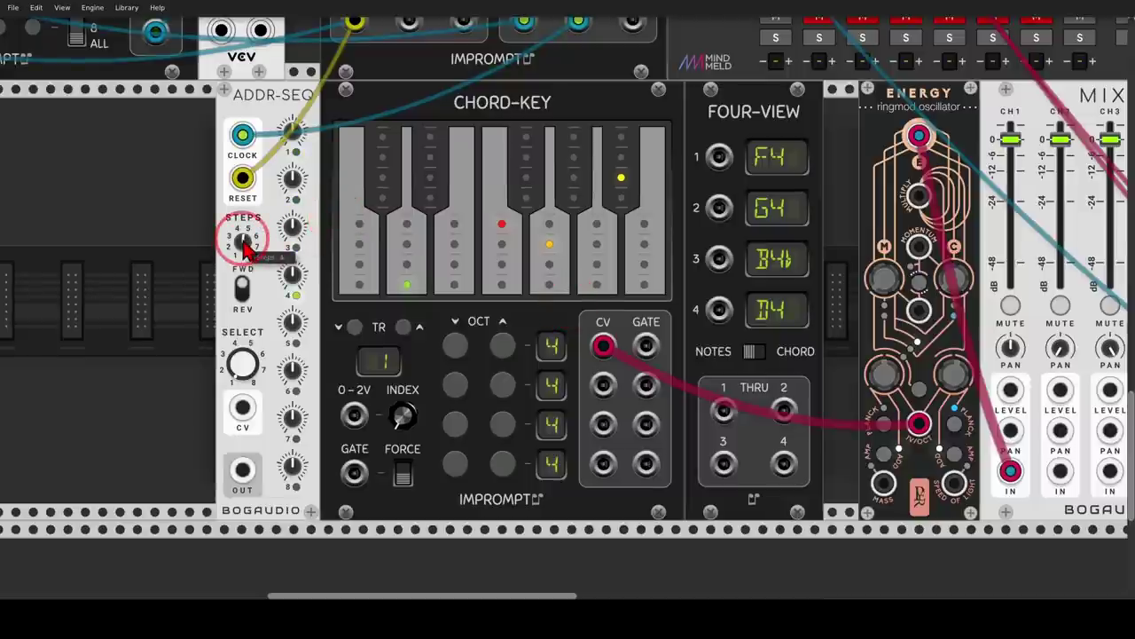
mouse_move(242, 469)
left_mouse_down()
mouse_move(294, 458)
mouse_move(354, 414)
left_mouse_up()
mouse_move(320, 372)
left_mouse_down()
mouse_move(377, 466)
mouse_move(435, 396)
mouse_move(412, 368)
mouse_move(388, 397)
left_mouse_up()
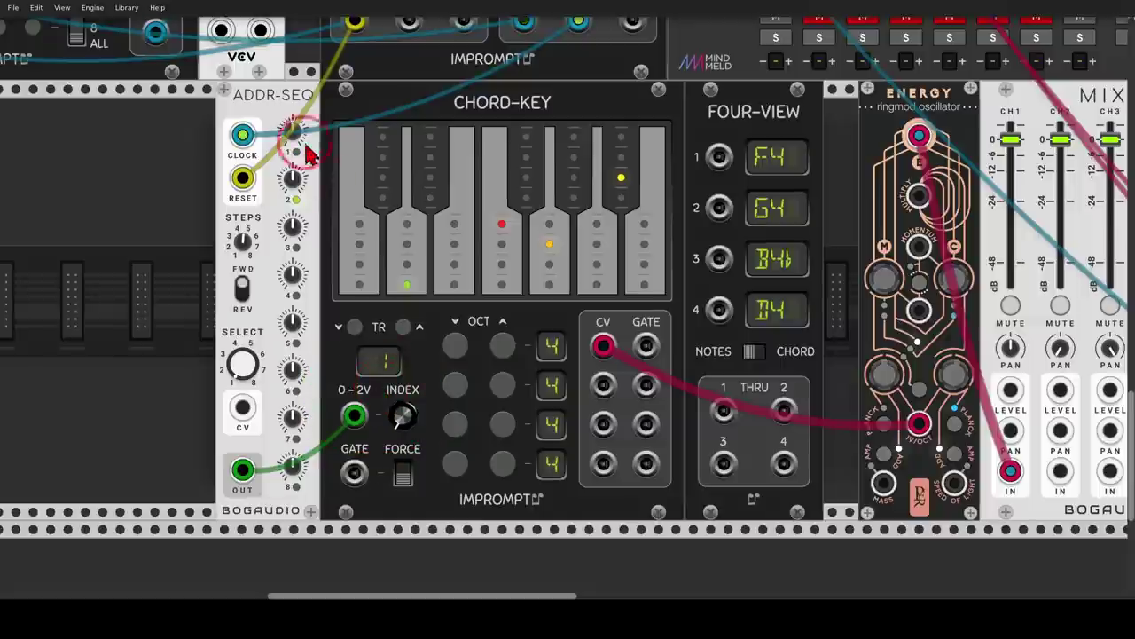
Step: Raise ADDR-SEQ's steps 2, 3 and 4 slightly above 0 V so they select chord 2, leaving step 1 on chord 1
mouse_move(304, 119)
left_mouse_down()
mouse_move(260, 133)
mouse_move(296, 166)
mouse_move(314, 149)
mouse_move(302, 124)
left_mouse_up()
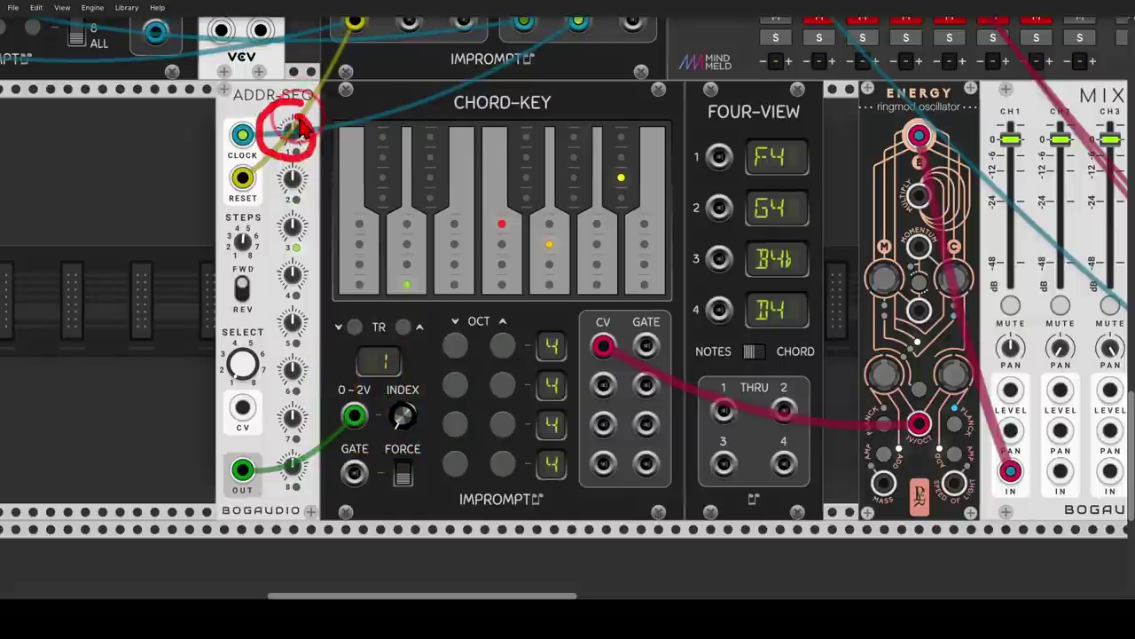
mouse_move(302, 195)
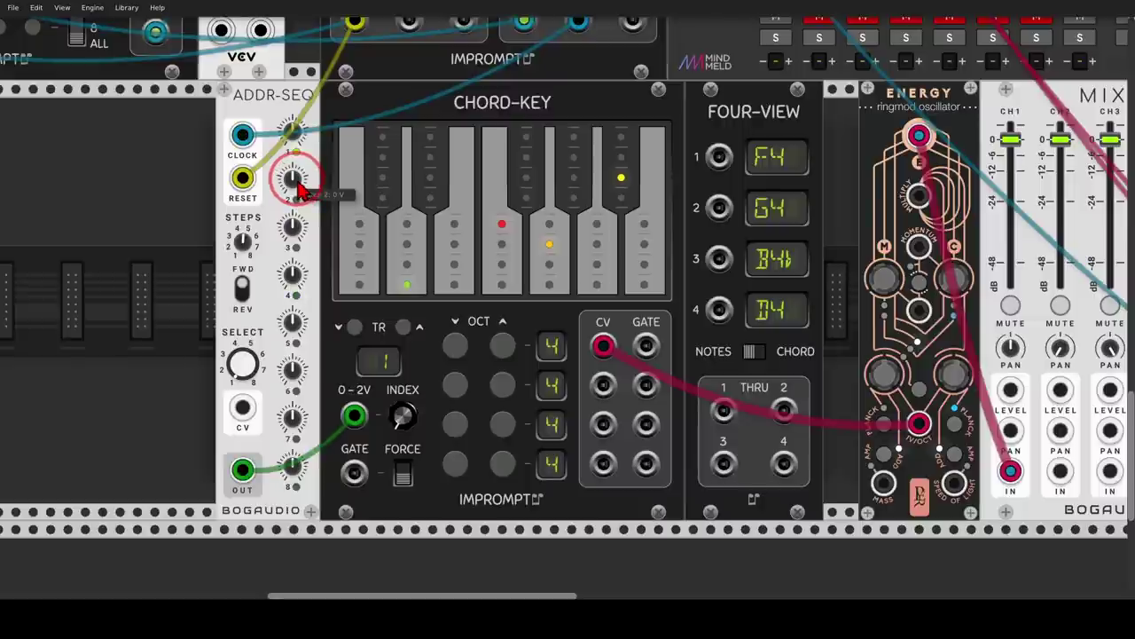
left_click_drag(297, 181, 297, 174)
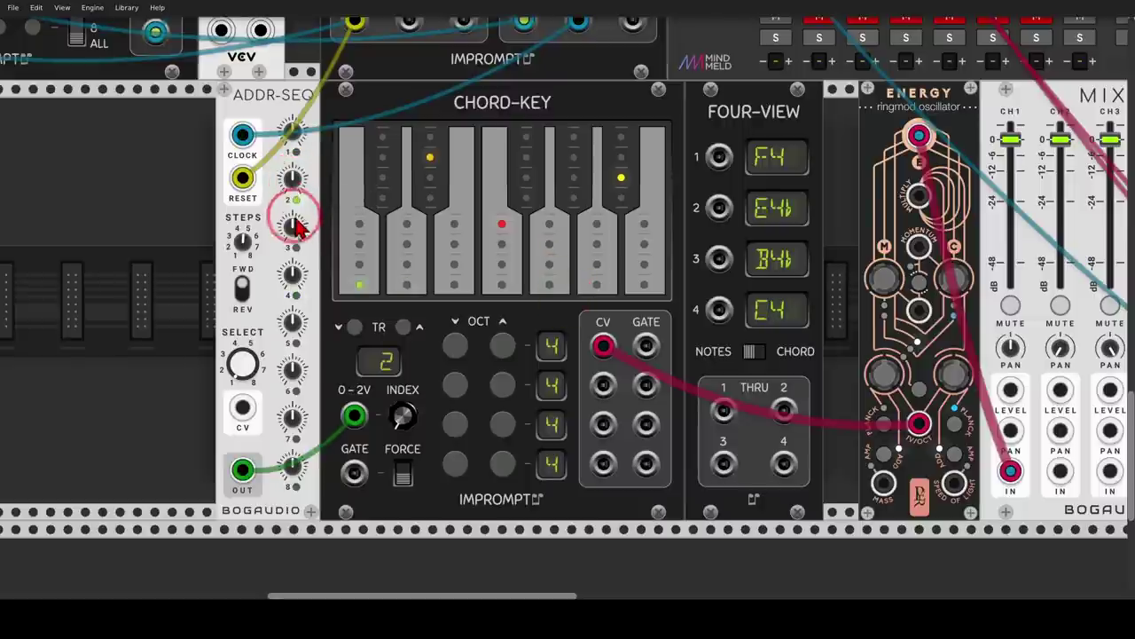
left_click_drag(297, 228, 297, 225)
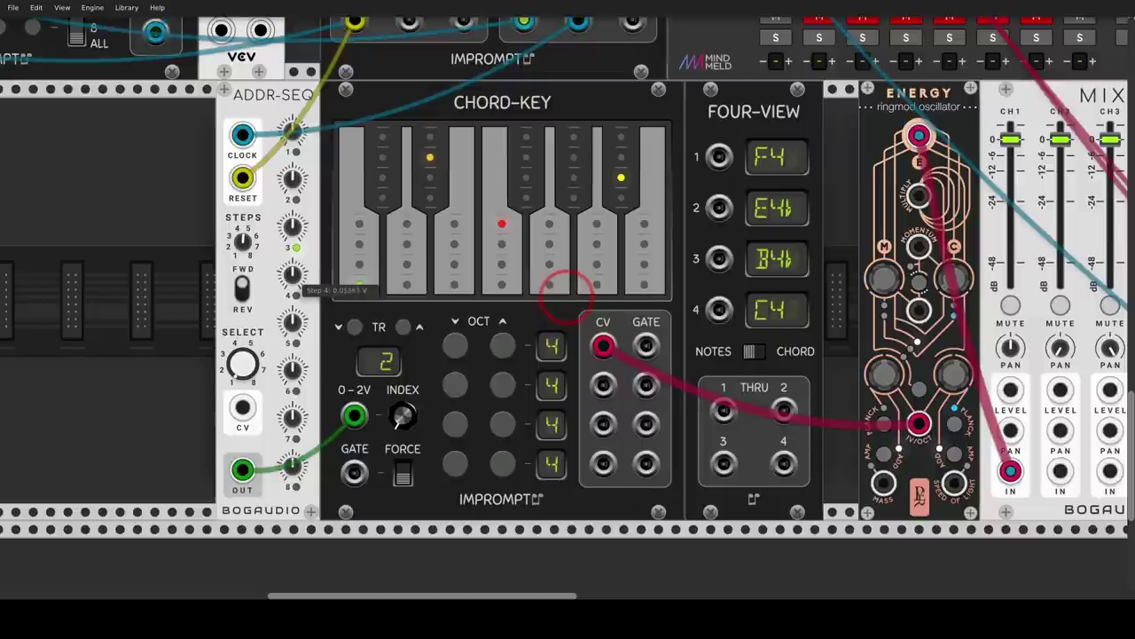
left_click(295, 279)
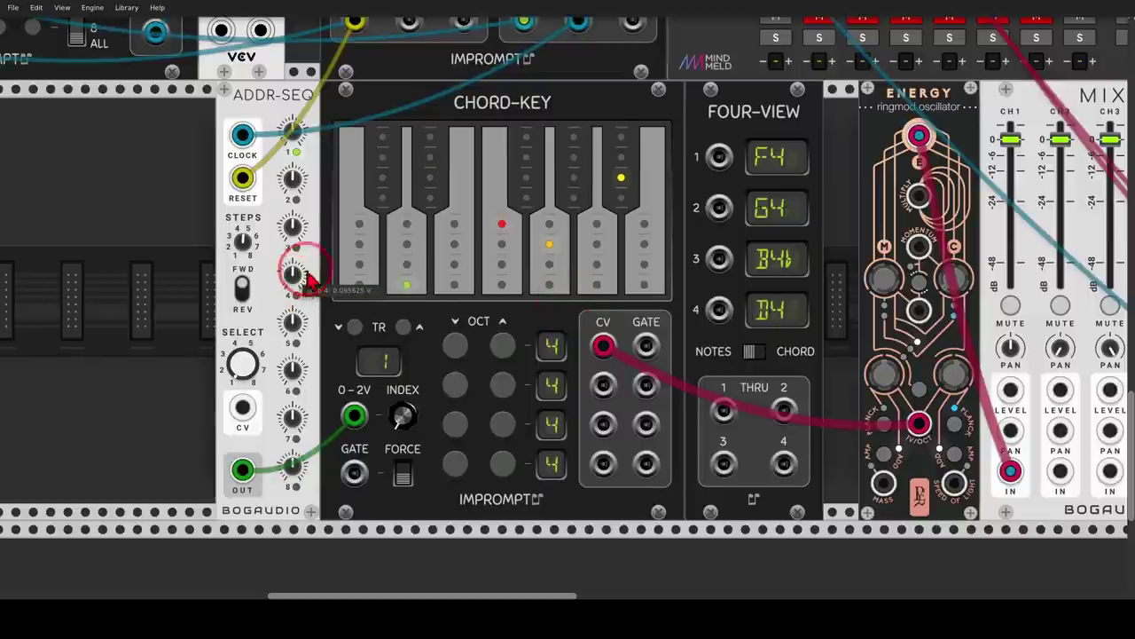
left_click(336, 124)
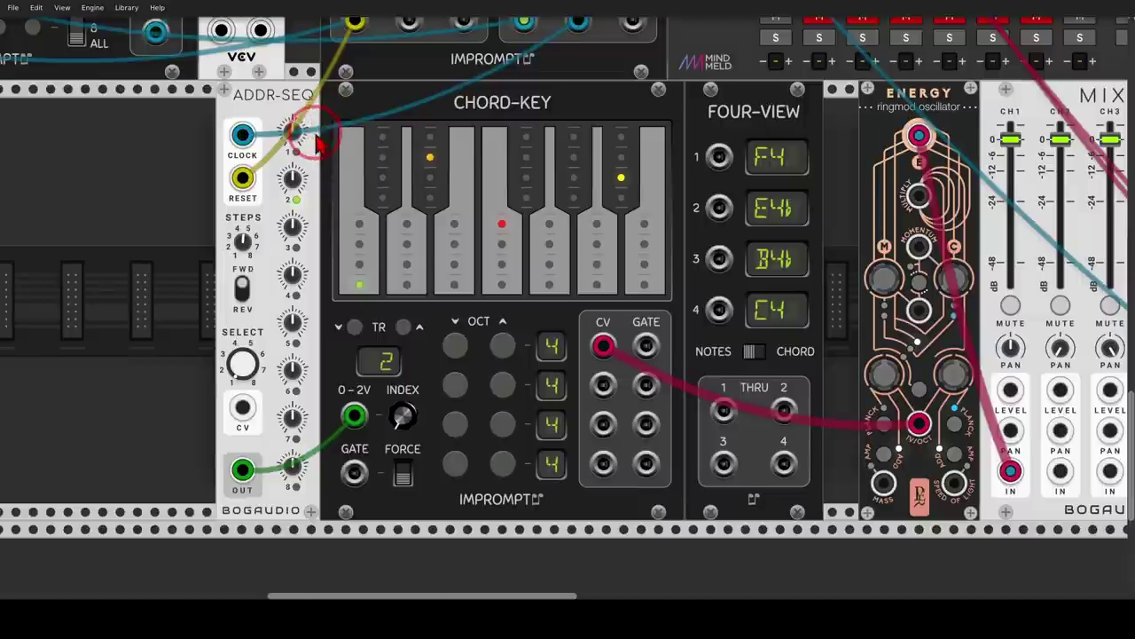
mouse_move(323, 164)
left_mouse_down()
mouse_move(329, 202)
mouse_move(353, 202)
mouse_move(313, 257)
mouse_move(353, 261)
mouse_move(353, 277)
mouse_move(313, 302)
mouse_move(357, 293)
left_mouse_up()
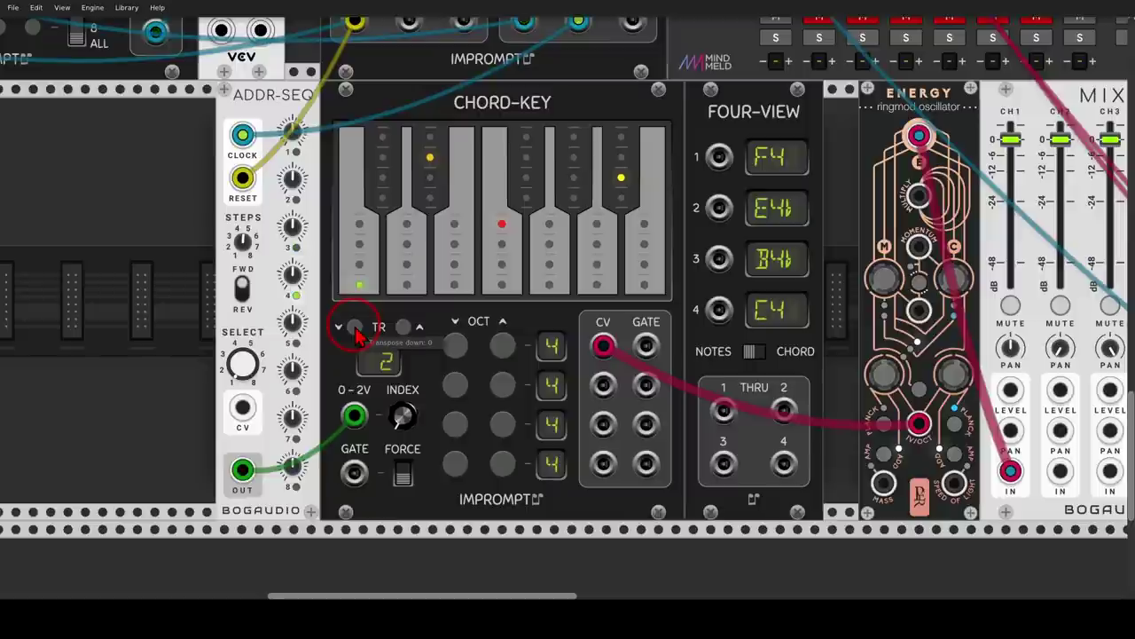
Step: Patch Chord-Key's top GATE output into the Energy oscillator's Multiply input
left_click_drag(577, 335, 369, 314)
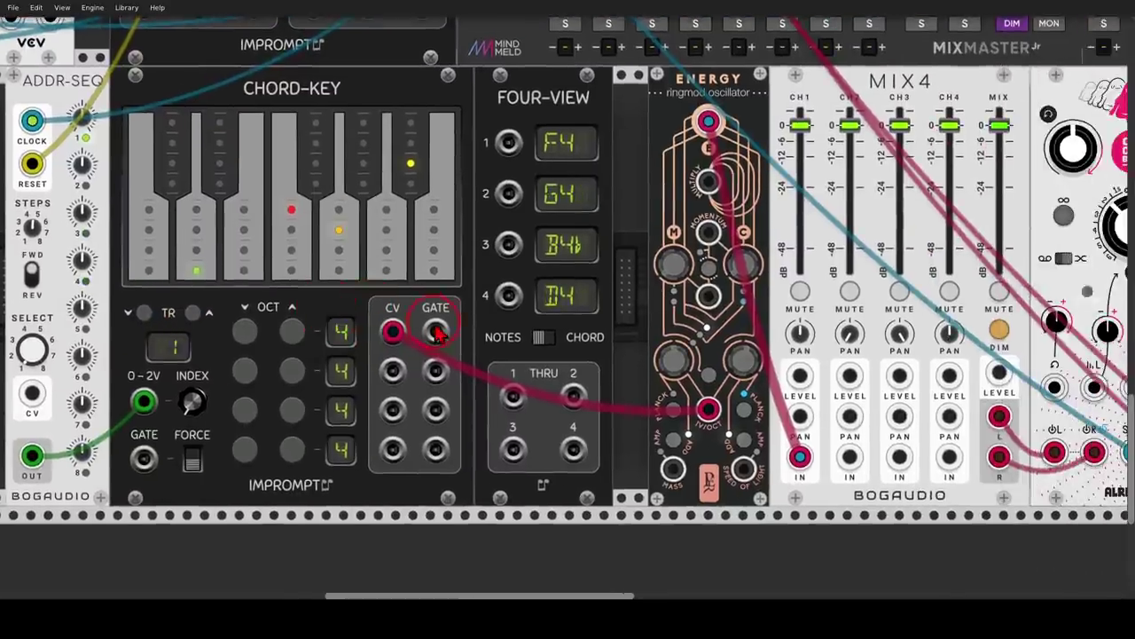
left_click_drag(438, 333, 708, 181)
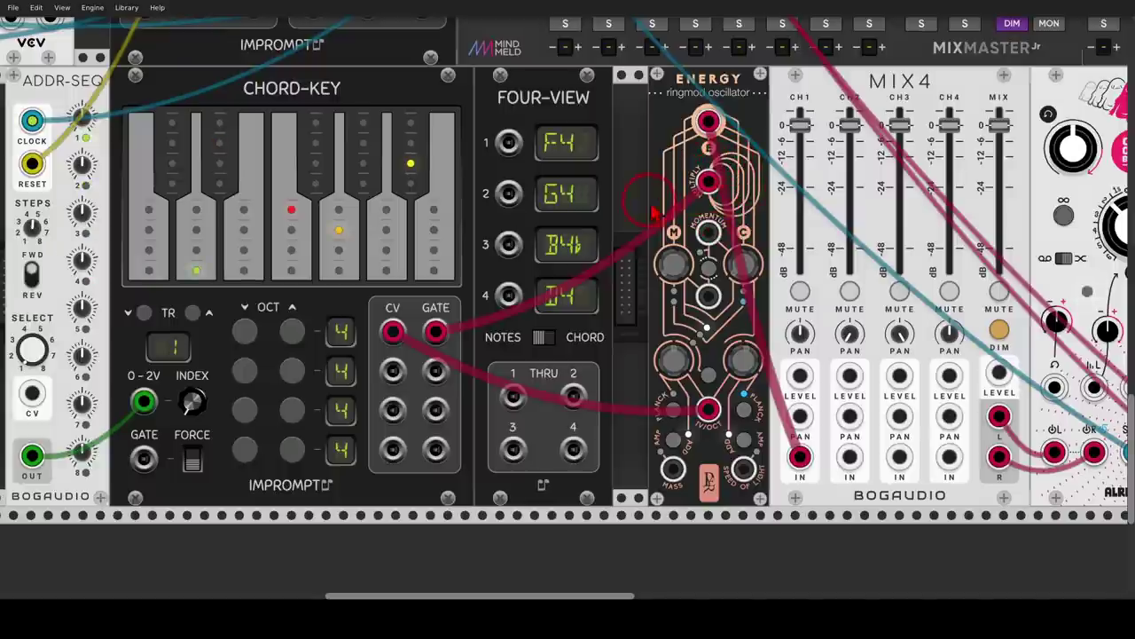
left_click_drag(489, 219, 644, 187)
Step: Patch the poly output of the Merge module carrying the GATE-SEQ-64 gates into Chord-Key's GATE input
scroll(644, 190, "down", 3)
mouse_move(571, 101)
left_mouse_down()
mouse_move(671, 264)
mouse_move(690, 326)
left_mouse_up()
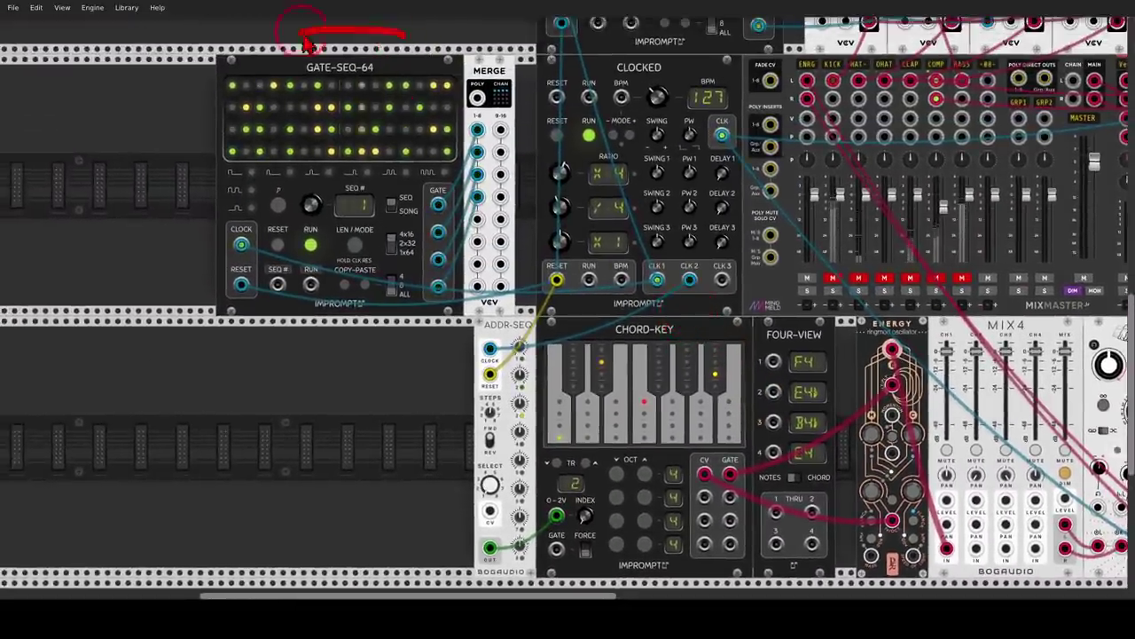
mouse_move(301, 44)
left_mouse_down()
mouse_move(450, 133)
mouse_move(395, 48)
left_mouse_up()
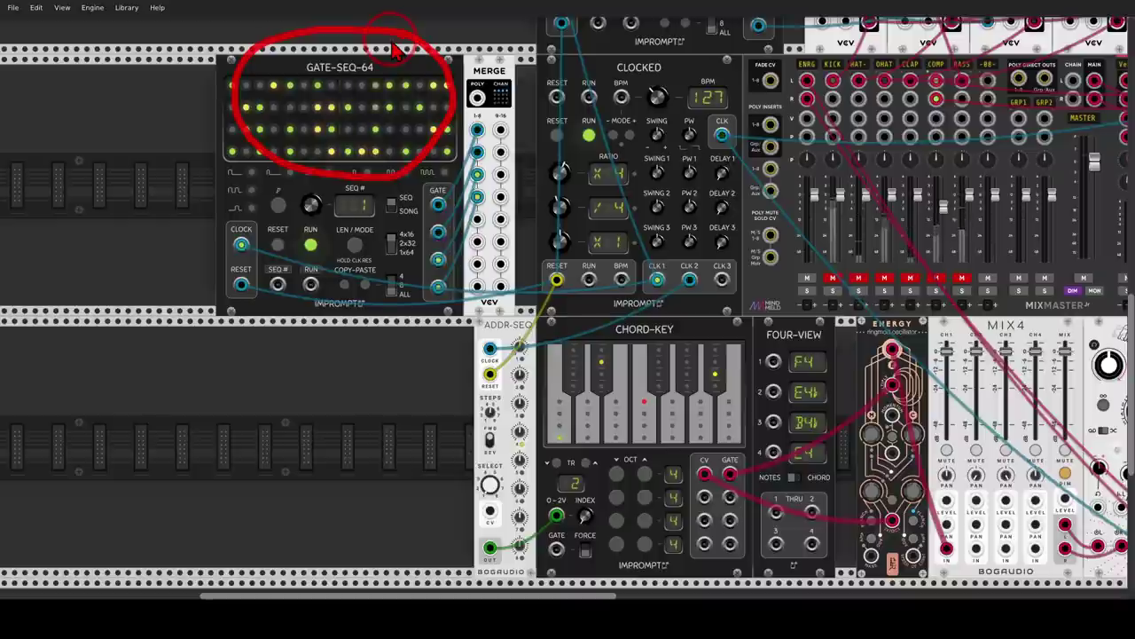
mouse_move(510, 114)
left_mouse_down()
mouse_move(443, 182)
mouse_move(473, 238)
mouse_move(537, 197)
mouse_move(521, 119)
left_mouse_up()
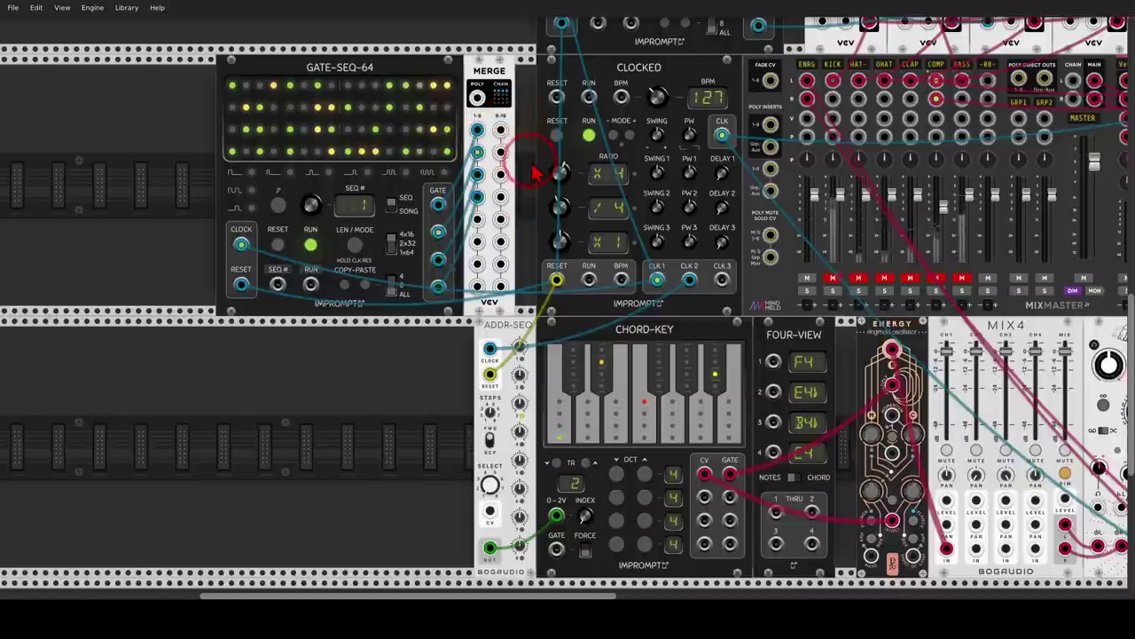
scroll(528, 160, "down", 1)
scroll(528, 159, "right", 1)
left_click_drag(453, 72, 532, 526)
scroll(759, 349, "down", 1)
scroll(758, 348, "right", 1)
scroll(760, 350, "down", 3)
scroll(760, 350, "right", 2)
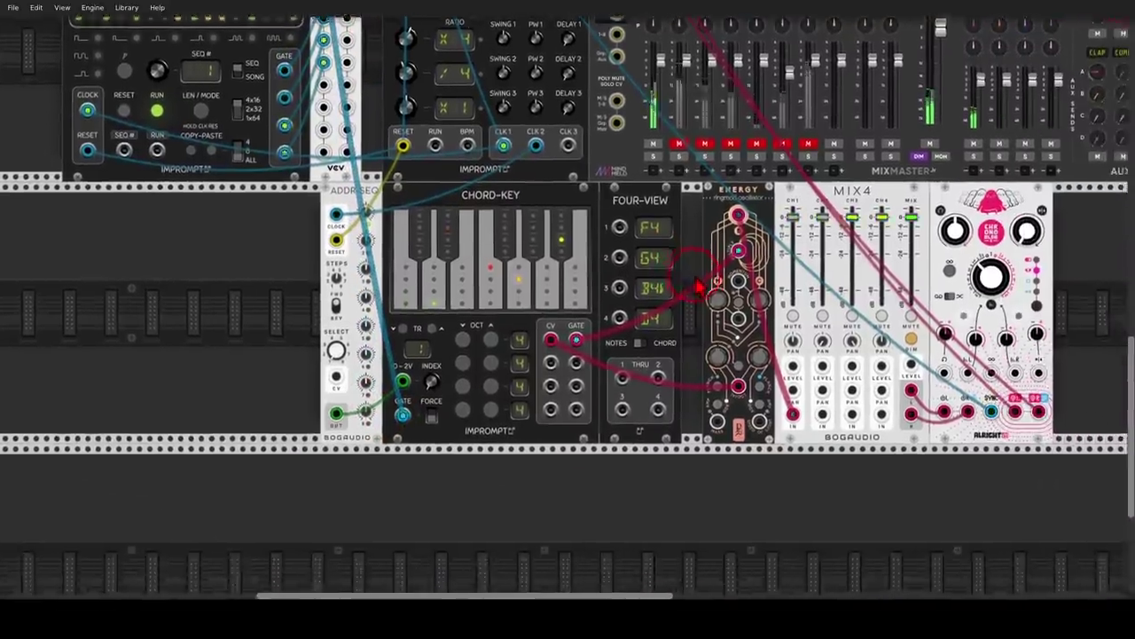
Step: Adjust the Energy oscillator's Momentum knobs and the Chronoblob delay's mix by ear
scroll(674, 292, "up", 3)
scroll(658, 284, "up", 1, "ctrl")
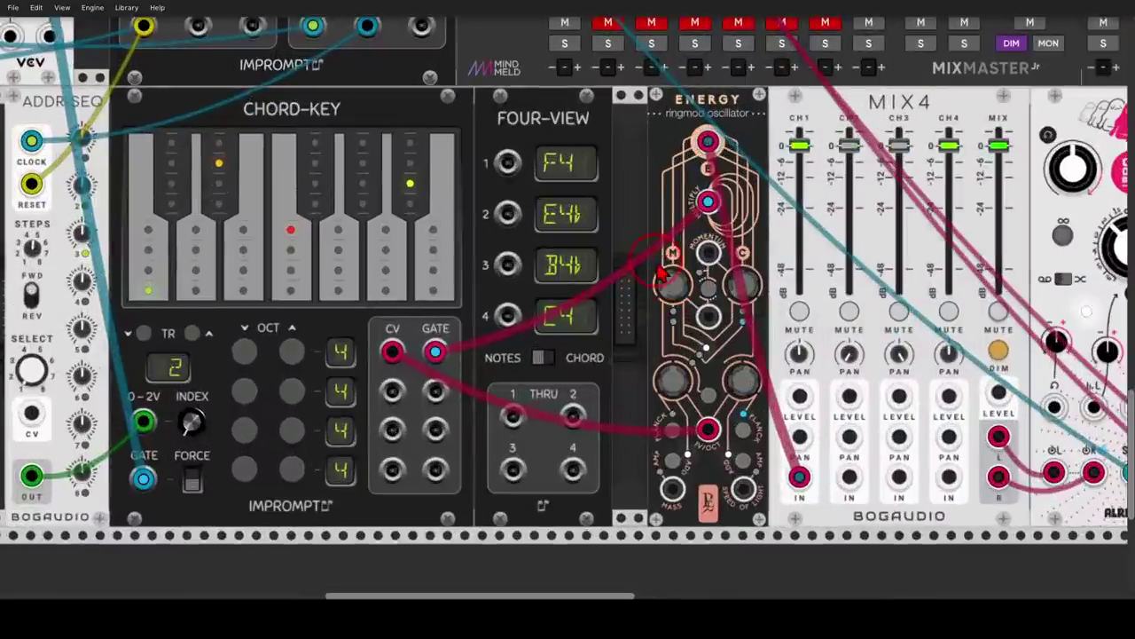
left_click_drag(658, 284, 599, 246)
scroll(654, 257, "down", 1, "ctrl")
scroll(610, 254, "down", 1)
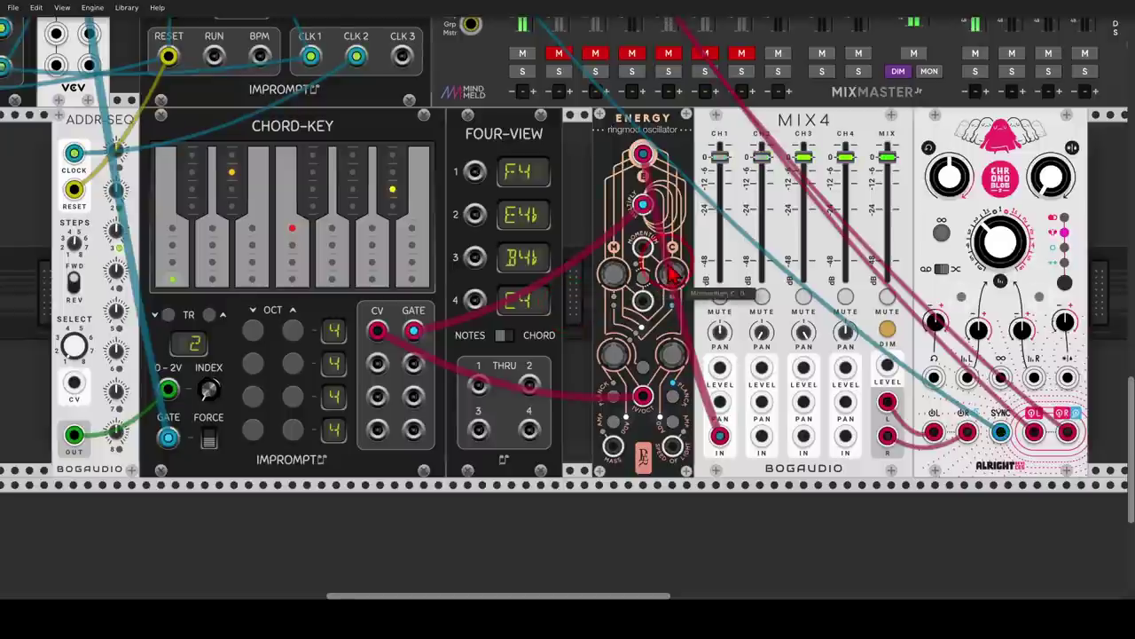
scroll(572, 306, "right", 2)
left_click_drag(1015, 186, 987, 149)
left_click_drag(556, 270, 556, 247)
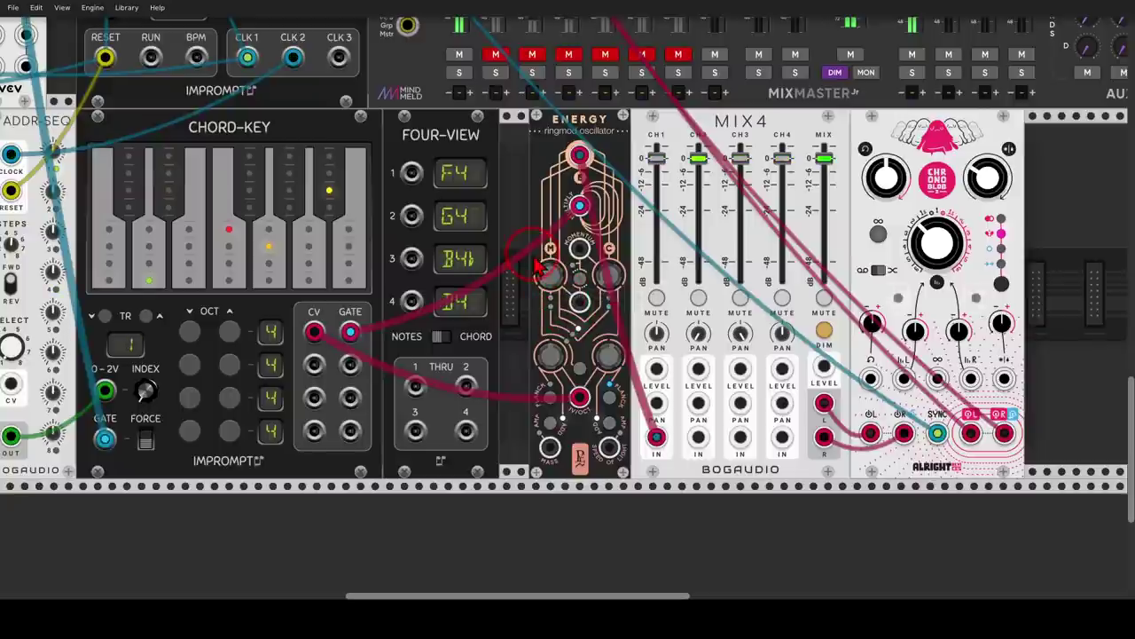
scroll(533, 259, "left", 5)
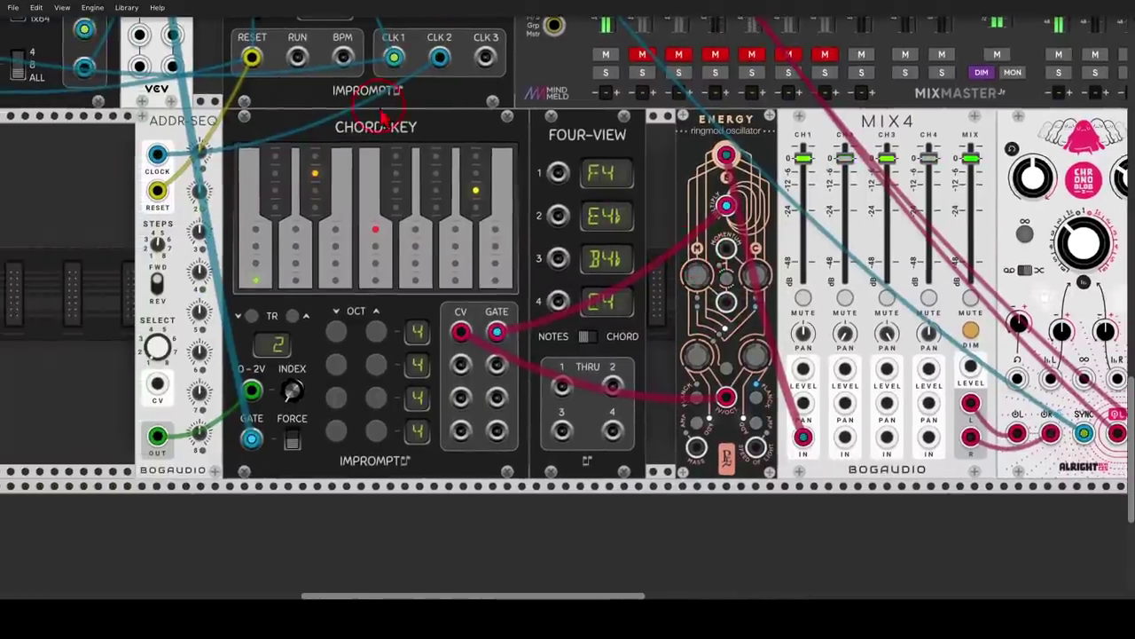
Step: Examine the drum gate sequencer, the drum modules and the comparators feeding the Surge Phaser
mouse_move(408, 103)
left_mouse_down()
mouse_move(361, 183)
mouse_move(425, 109)
left_mouse_up()
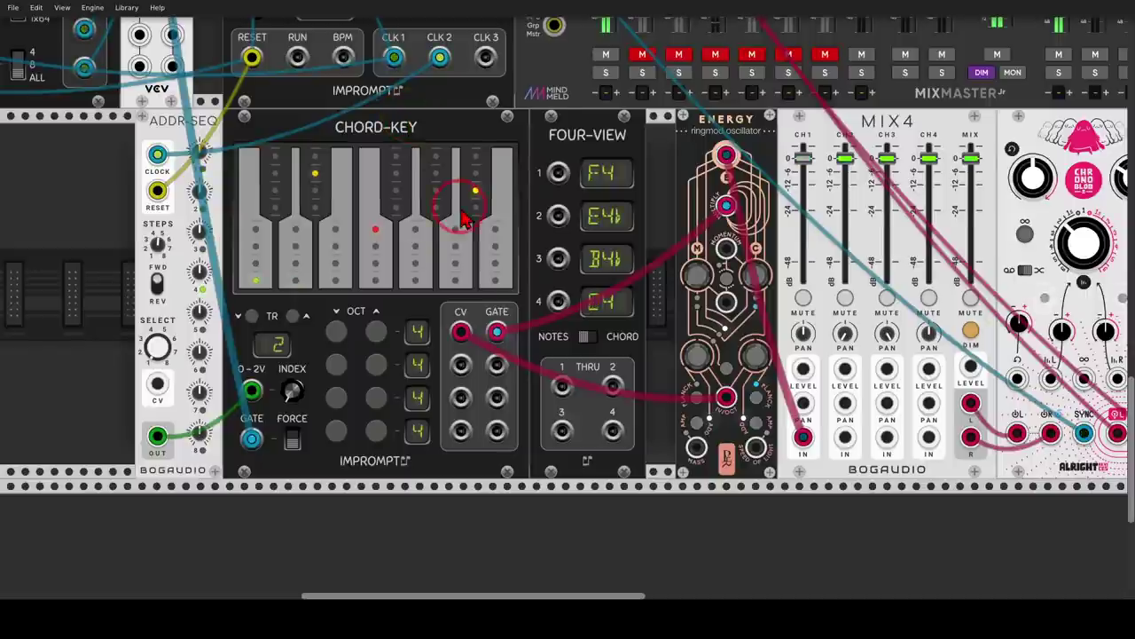
scroll(411, 126, "up", 10)
scroll(461, 217, "up", 3)
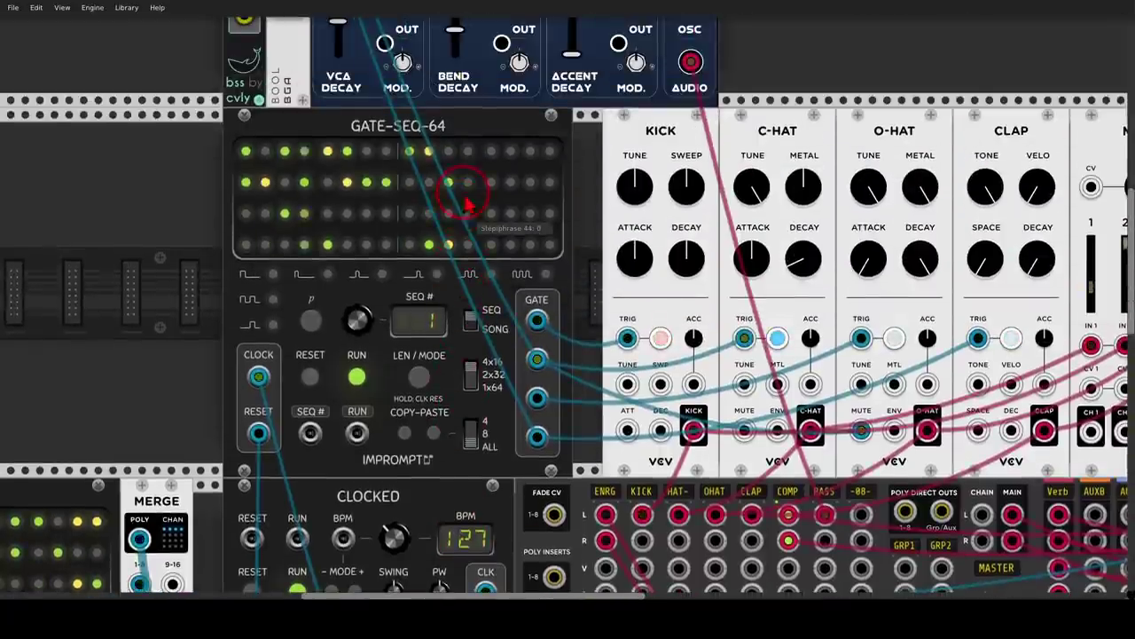
left_click_drag(563, 202, 327, 192)
mouse_move(867, 75)
left_mouse_down()
mouse_move(719, 78)
mouse_move(458, 94)
mouse_move(364, 154)
mouse_move(605, 180)
mouse_move(831, 146)
mouse_move(832, 80)
mouse_move(846, 120)
mouse_move(817, 127)
mouse_move(675, 102)
mouse_move(560, 106)
mouse_move(656, 86)
mouse_move(583, 97)
mouse_move(644, 152)
mouse_move(682, 116)
mouse_move(674, 100)
mouse_move(767, 128)
mouse_move(743, 152)
left_mouse_up()
scroll(675, 108, "right", 4)
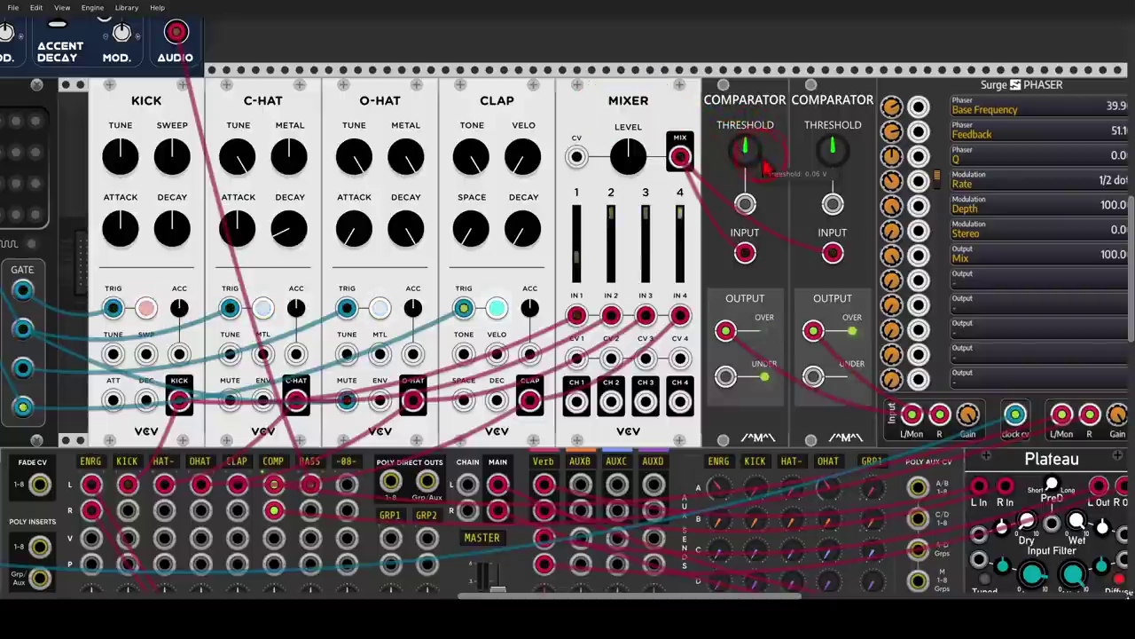
scroll(743, 152, "right", 2)
mouse_move(1016, 89)
left_mouse_down()
mouse_move(882, 94)
mouse_move(1019, 99)
left_mouse_up()
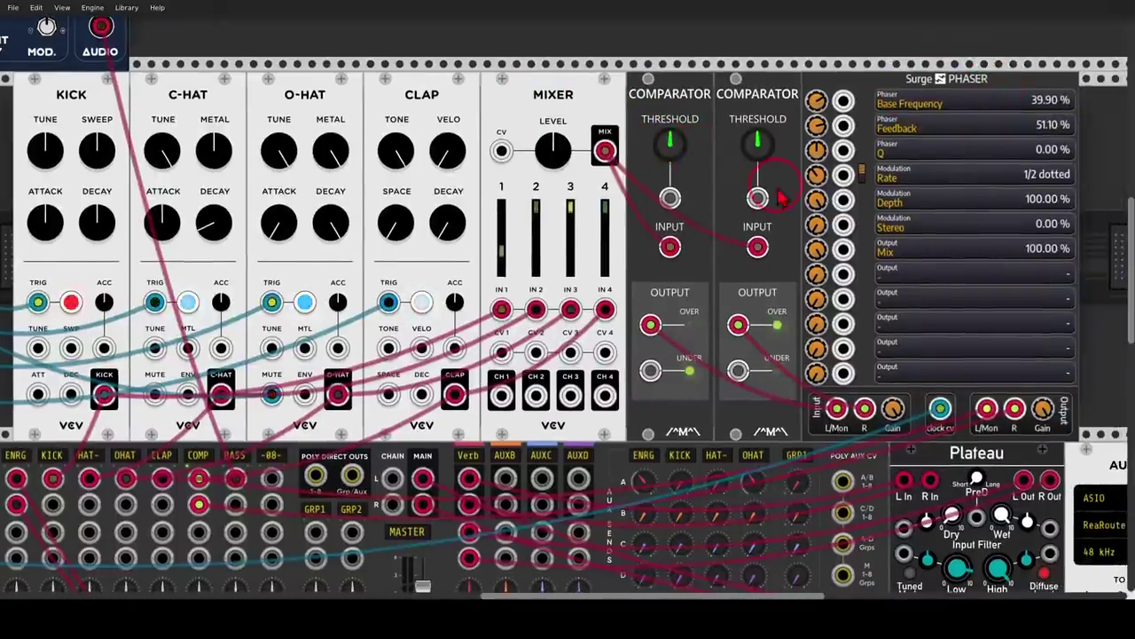
Step: Unmute the KICK, HAT-, OHAT, CLAP and COMP channels on the mixer
mouse_move(505, 292)
left_mouse_down()
mouse_move(522, 311)
mouse_move(835, 172)
left_mouse_up()
left_click_drag(648, 288, 707, 119)
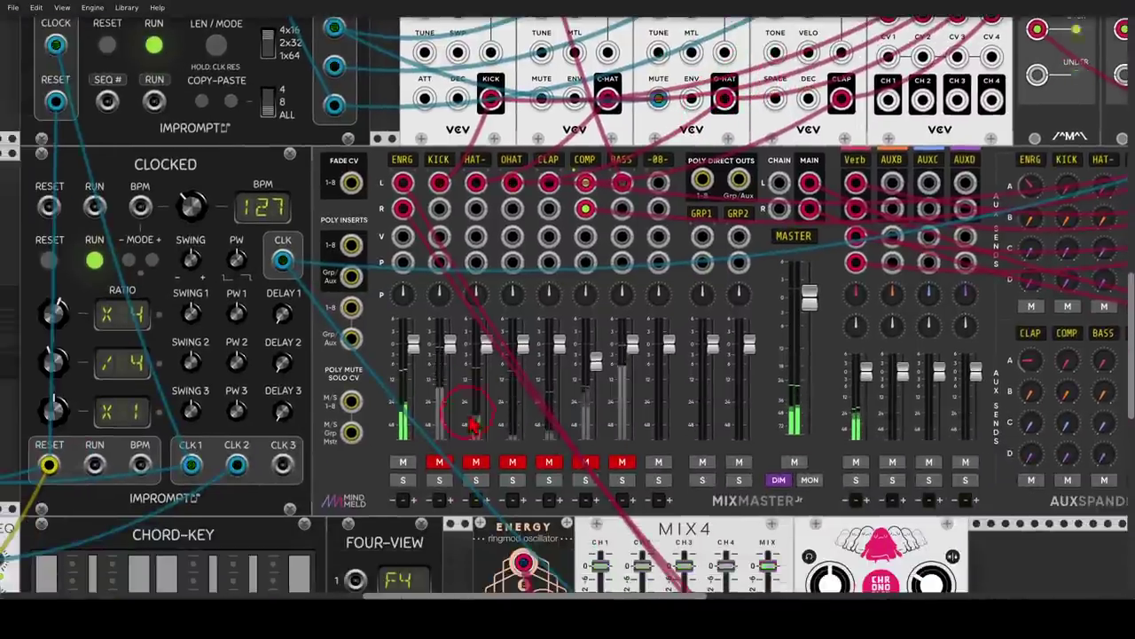
left_click(440, 462)
left_click(477, 462)
left_click(513, 462)
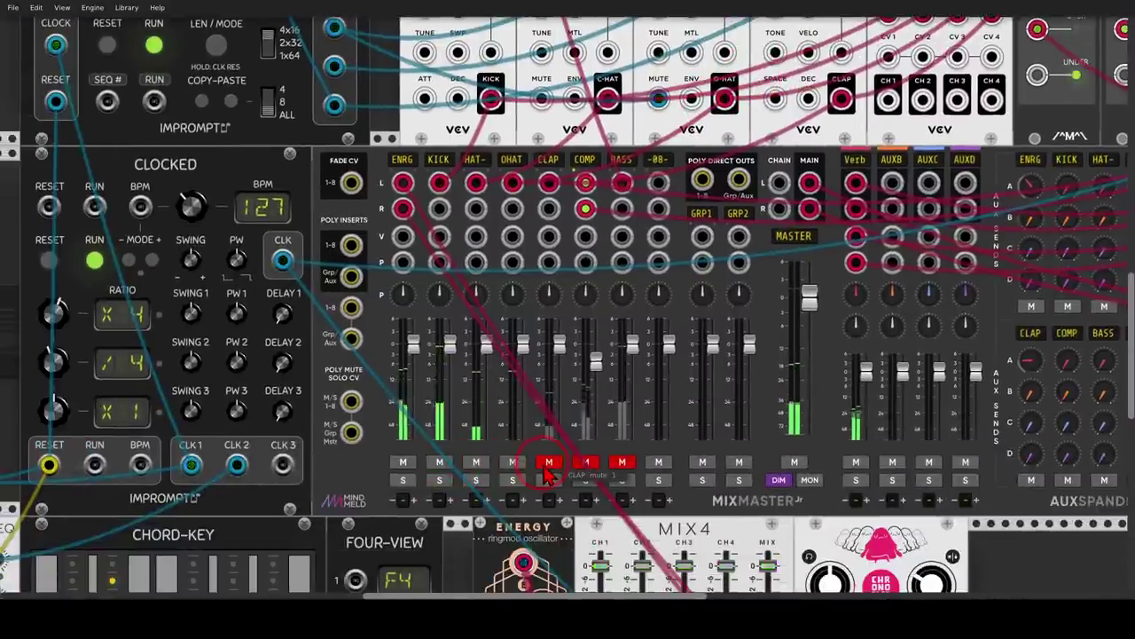
left_click(549, 462)
left_click(585, 463)
left_click(594, 346)
Step: Examine the Percussive Vibration bass voice with its bss pitch module and BOOL trigger logic
scroll(594, 346, "down", 3)
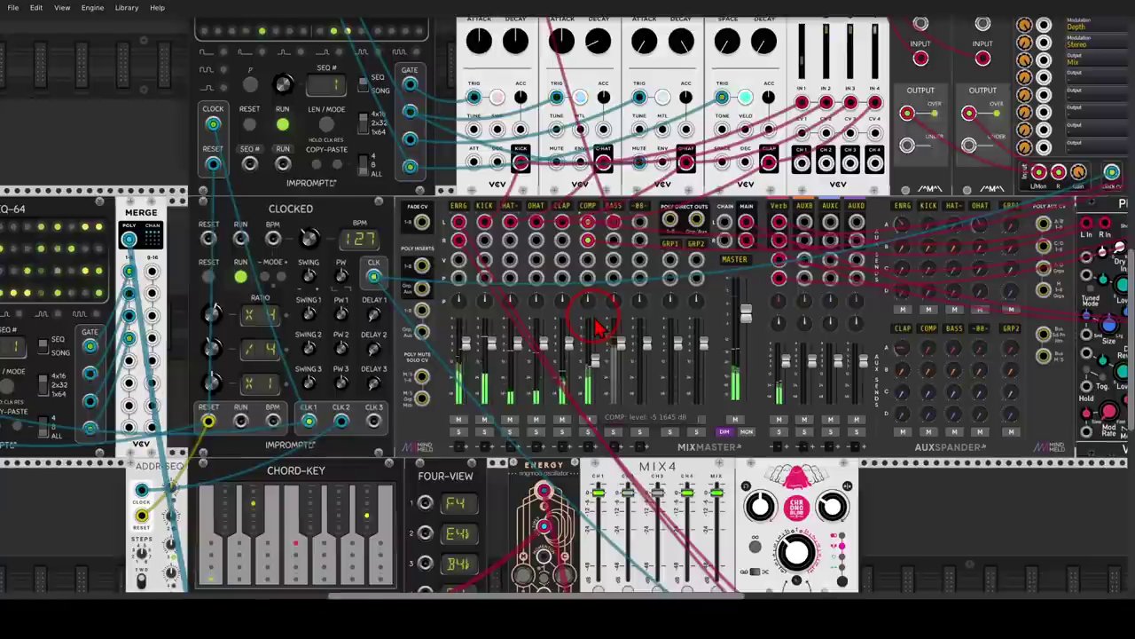
scroll(612, 306, "down", 2)
scroll(612, 306, "down", 3)
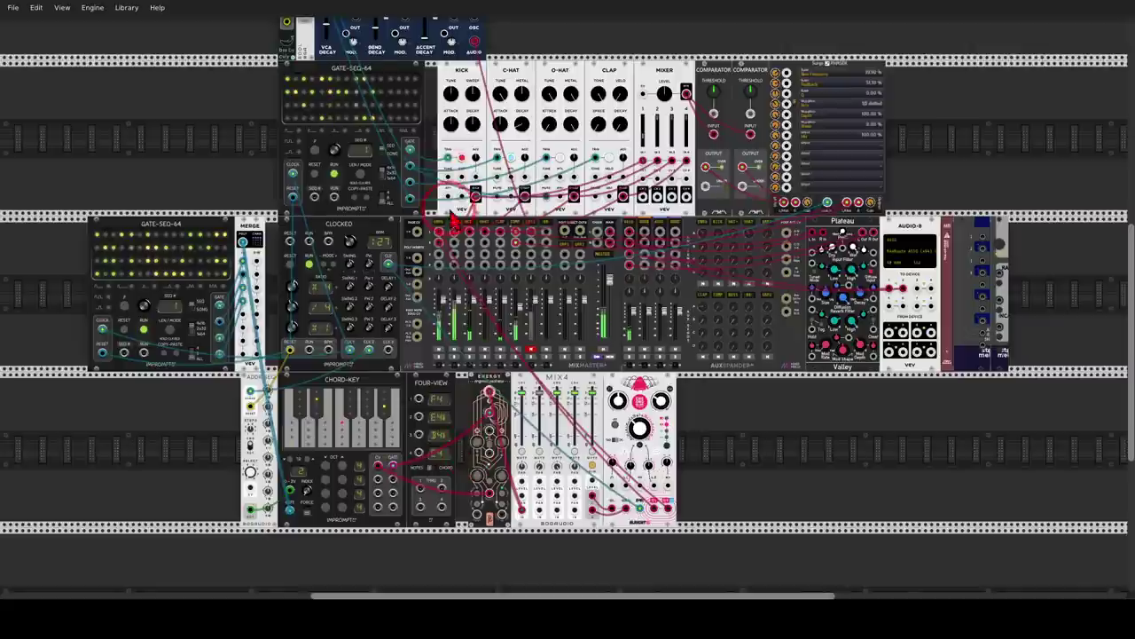
left_click_drag(451, 217, 589, 477)
scroll(461, 229, "up", 2)
scroll(460, 235, "up", 3, "ctrl")
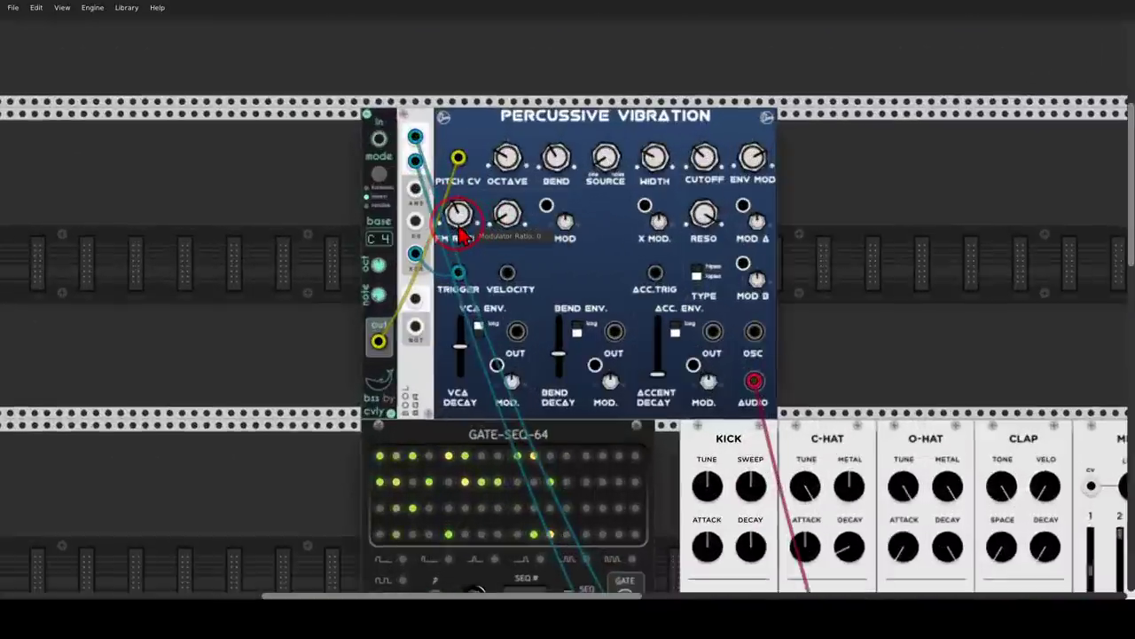
mouse_move(381, 82)
left_mouse_down()
mouse_move(337, 104)
mouse_move(328, 183)
mouse_move(398, 182)
mouse_move(393, 111)
mouse_move(362, 86)
left_mouse_up()
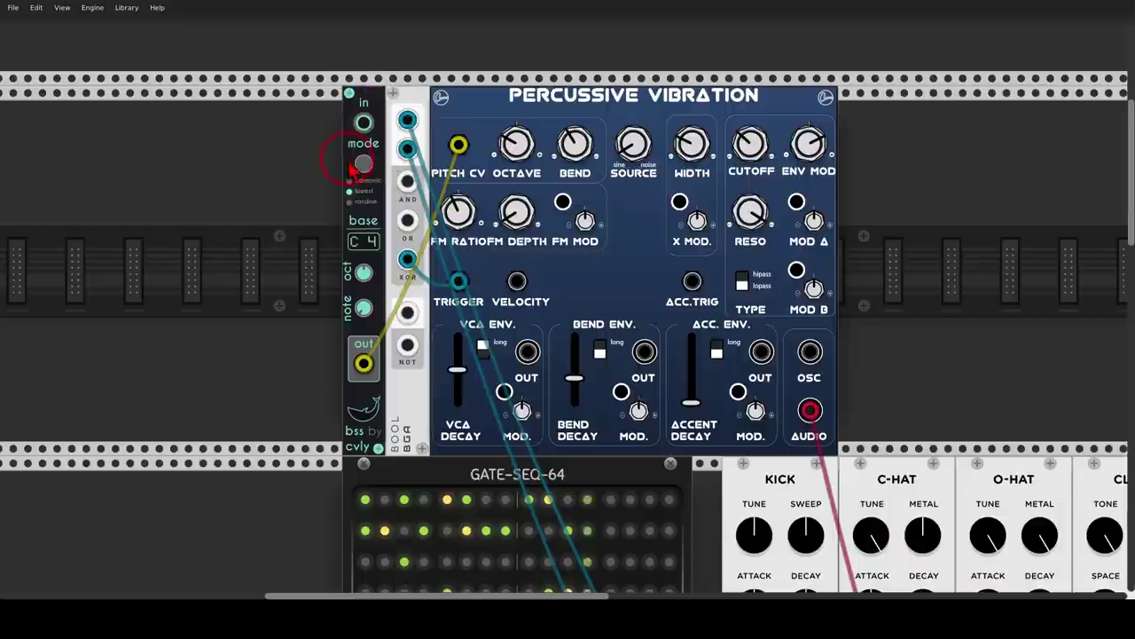
left_click_drag(385, 170, 339, 185)
mouse_move(348, 232)
left_mouse_down()
mouse_move(394, 216)
mouse_move(396, 188)
mouse_move(366, 168)
left_mouse_up()
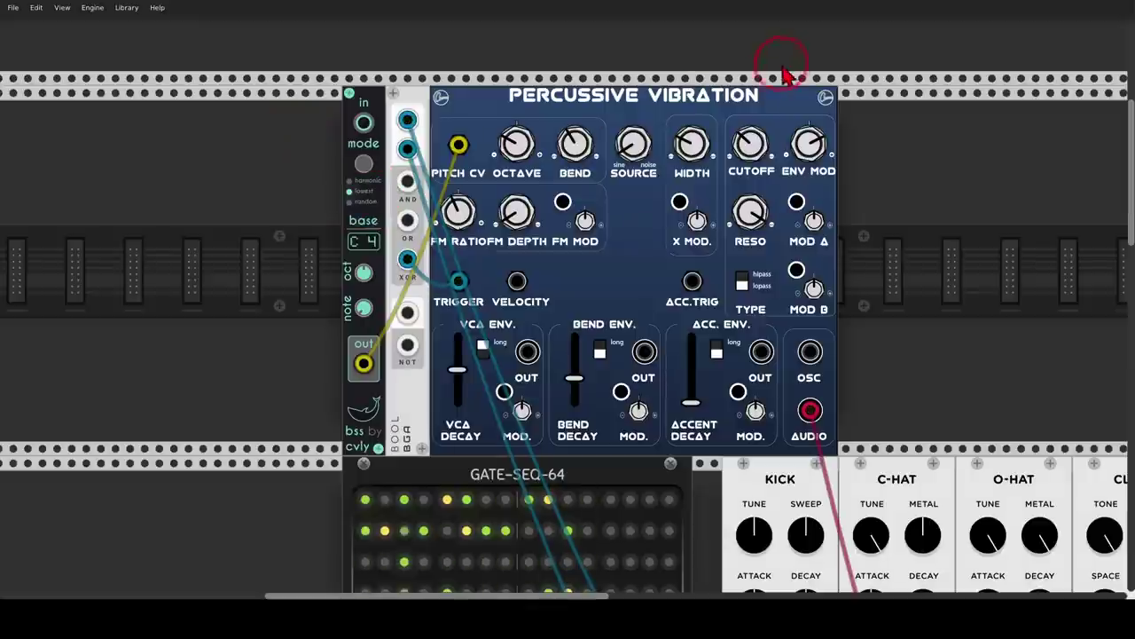
mouse_move(782, 55)
left_mouse_down()
mouse_move(459, 142)
mouse_move(796, 98)
left_mouse_up()
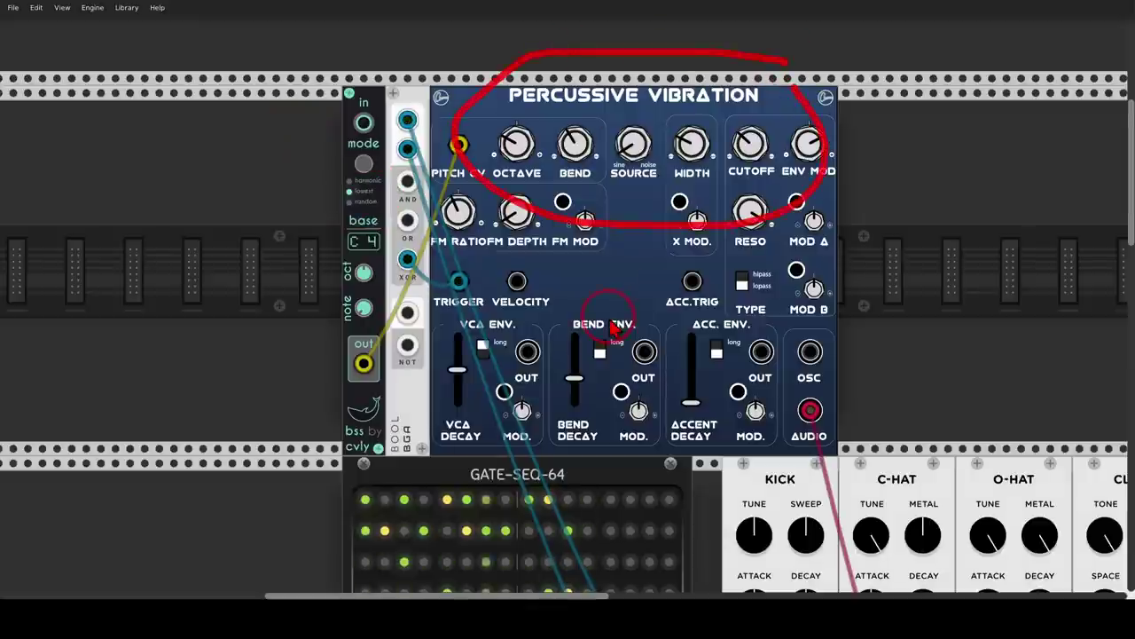
key("Escape")
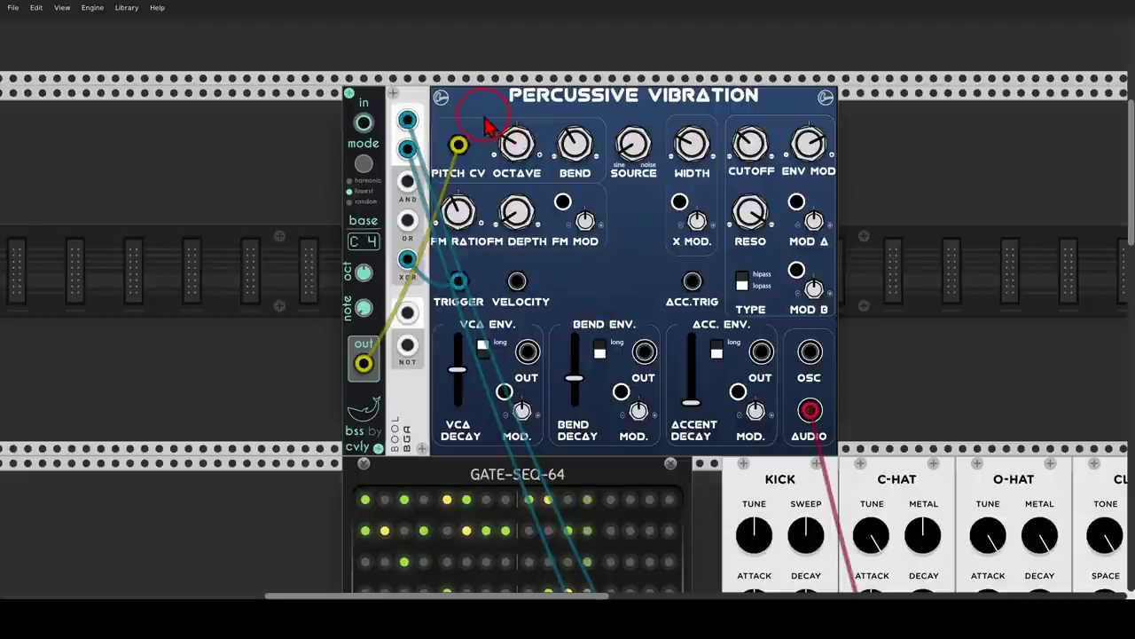
Step: Patch Chord-Key's top CV output into the in jack of the bss module beside Percussive Vibration
scroll(509, 203, "down", 2)
left_click_drag(351, 362, 311, 66)
scroll(324, 121, "down", 2)
scroll(348, 345, "down", 2)
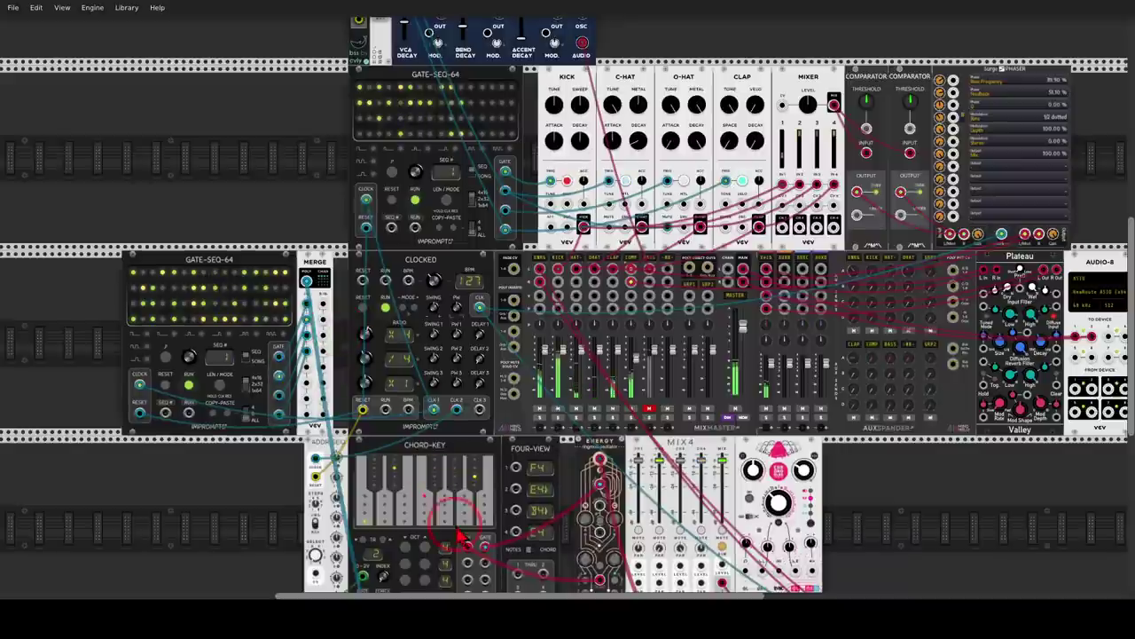
left_click_drag(468, 542, 359, 68)
left_click_drag(299, 153, 217, 21)
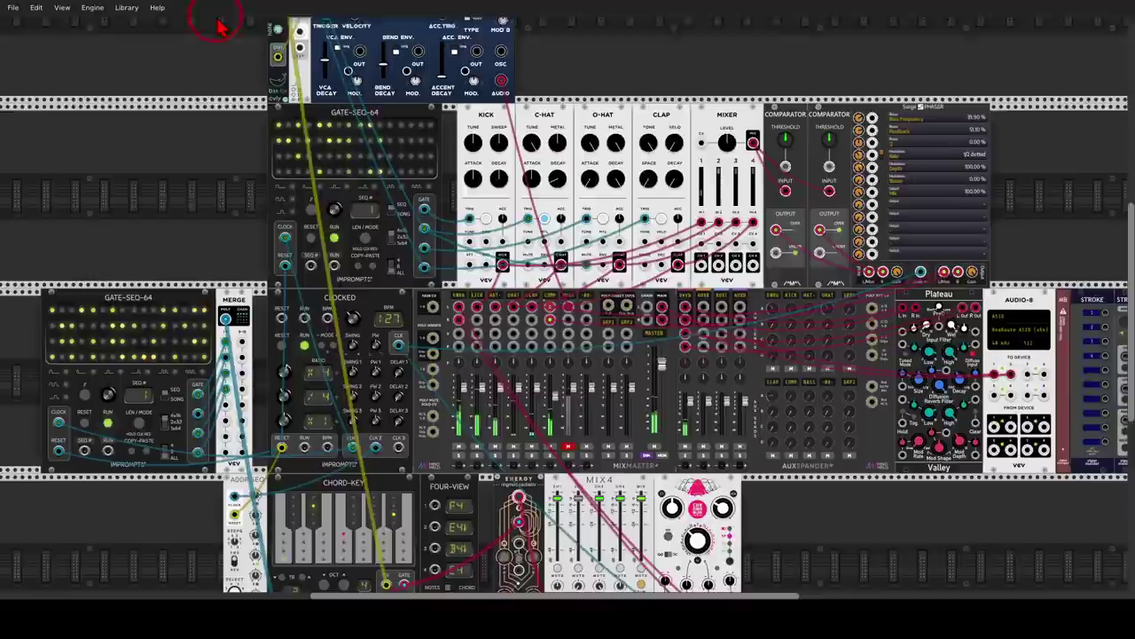
scroll(718, 481, "down", 3)
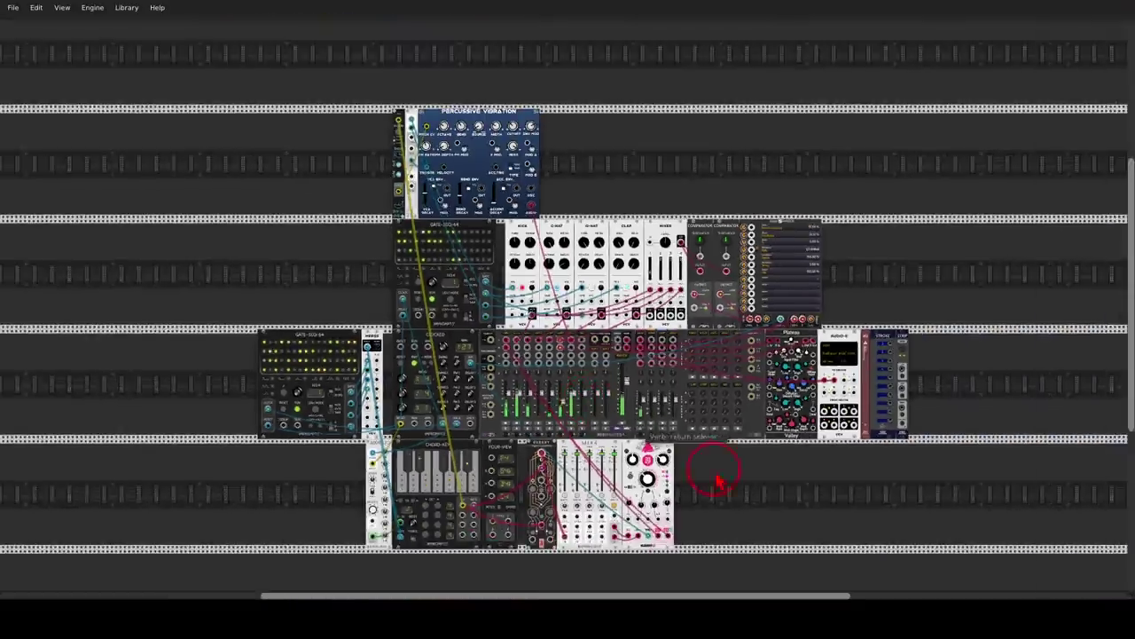
scroll(719, 481, "up", 4)
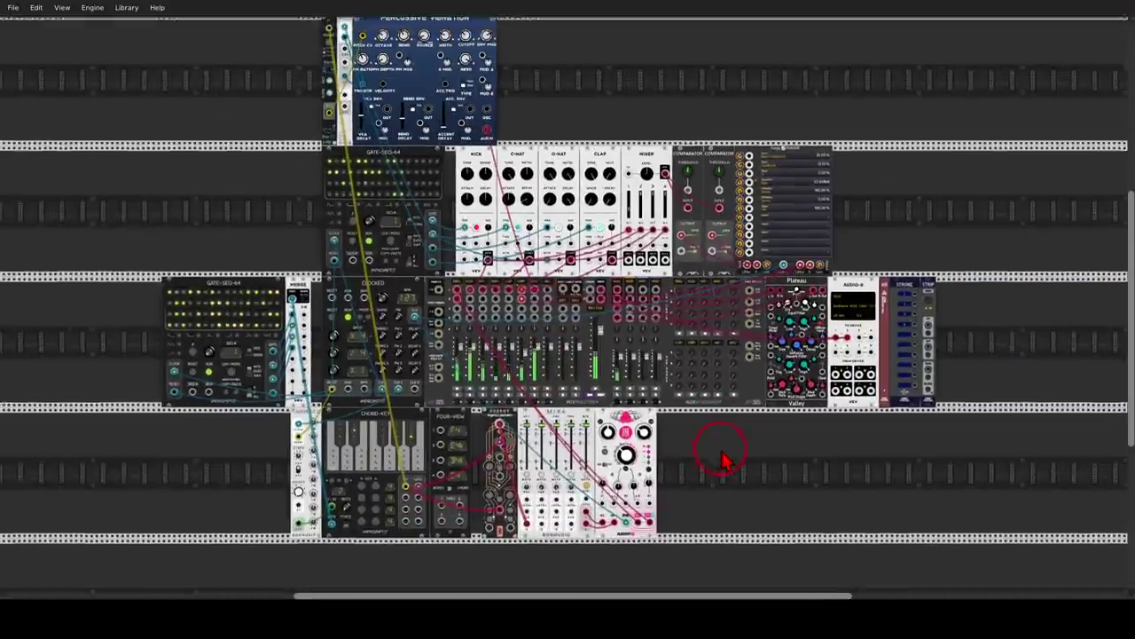
left_click_drag(722, 451, 735, 474)
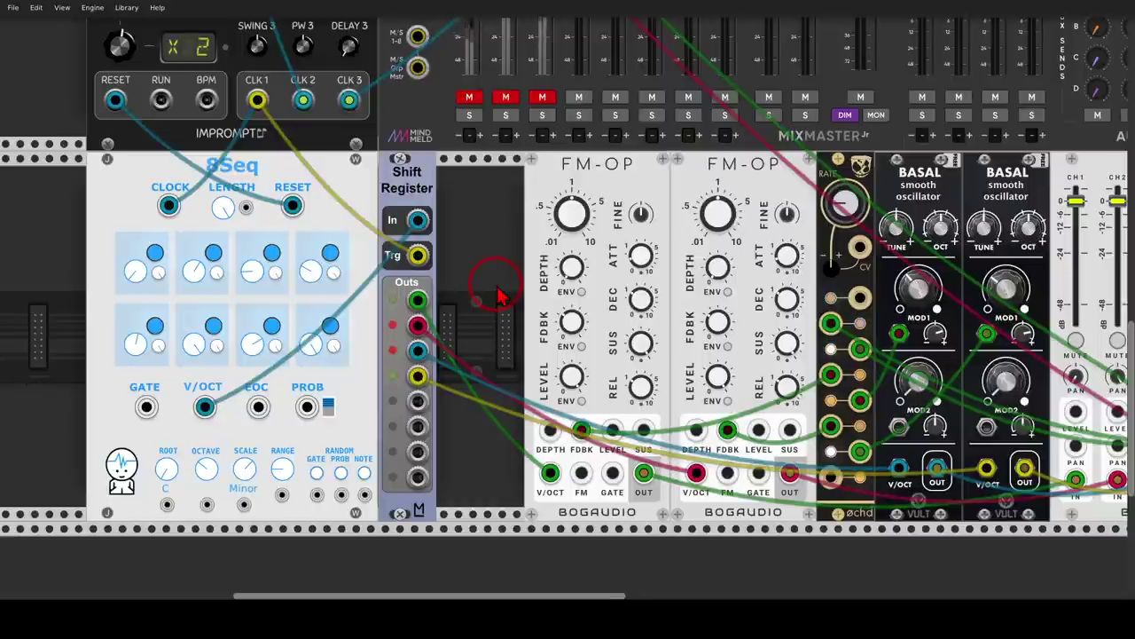
Step: Examine how the 8Seq sequence and Clocked's clock feed the Shift Register in the shift-register patch
mouse_move(484, 158)
left_mouse_down()
mouse_move(337, 164)
mouse_move(457, 158)
left_mouse_up()
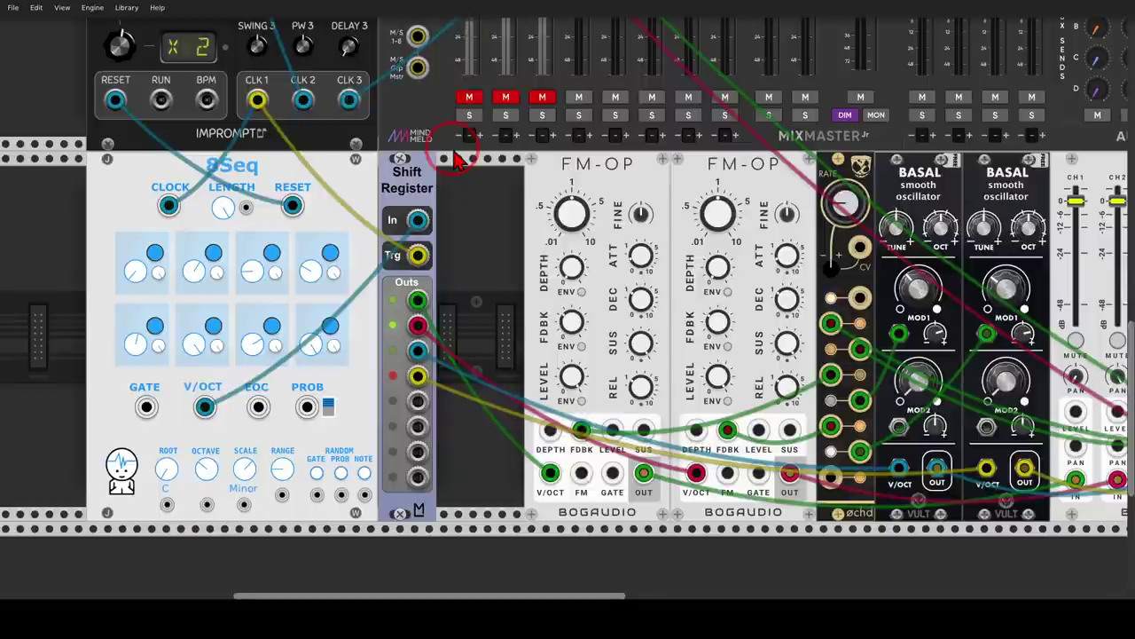
left_click_drag(449, 271, 449, 383)
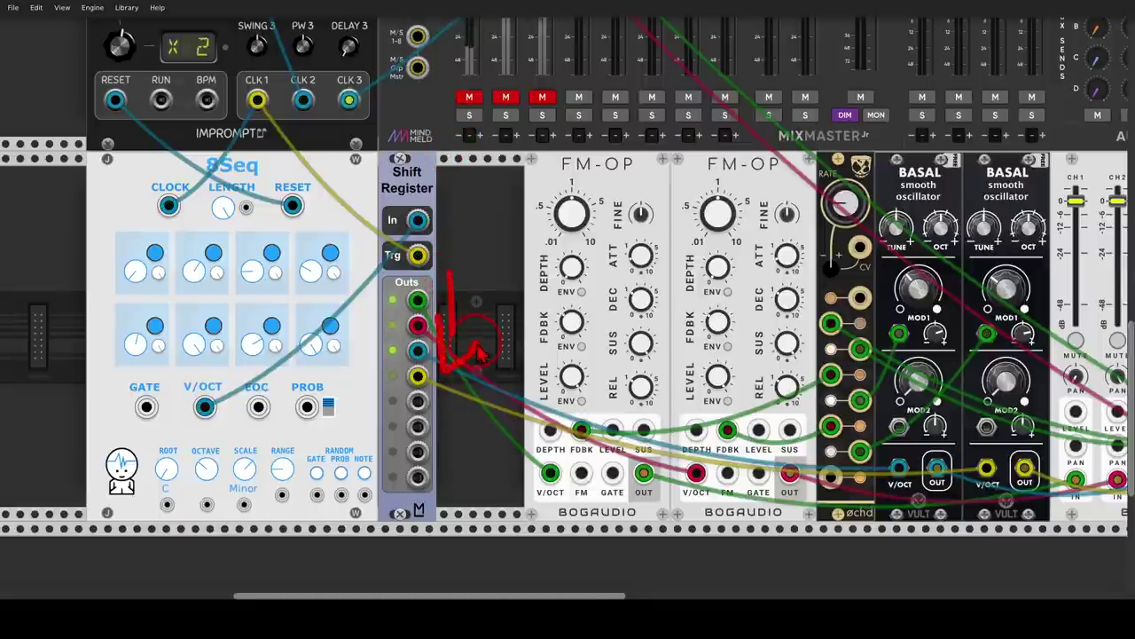
key("Escape")
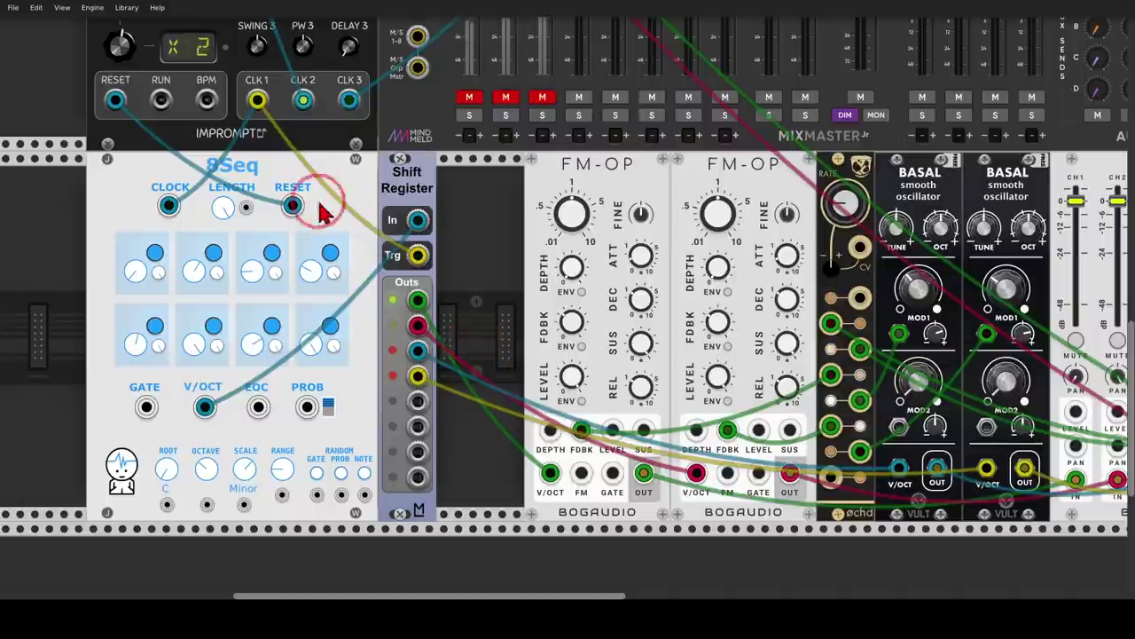
mouse_move(297, 146)
left_mouse_down()
mouse_move(185, 153)
mouse_move(240, 217)
mouse_move(294, 165)
mouse_move(287, 155)
mouse_move(293, 176)
mouse_move(367, 204)
mouse_move(353, 142)
mouse_move(362, 222)
left_mouse_up()
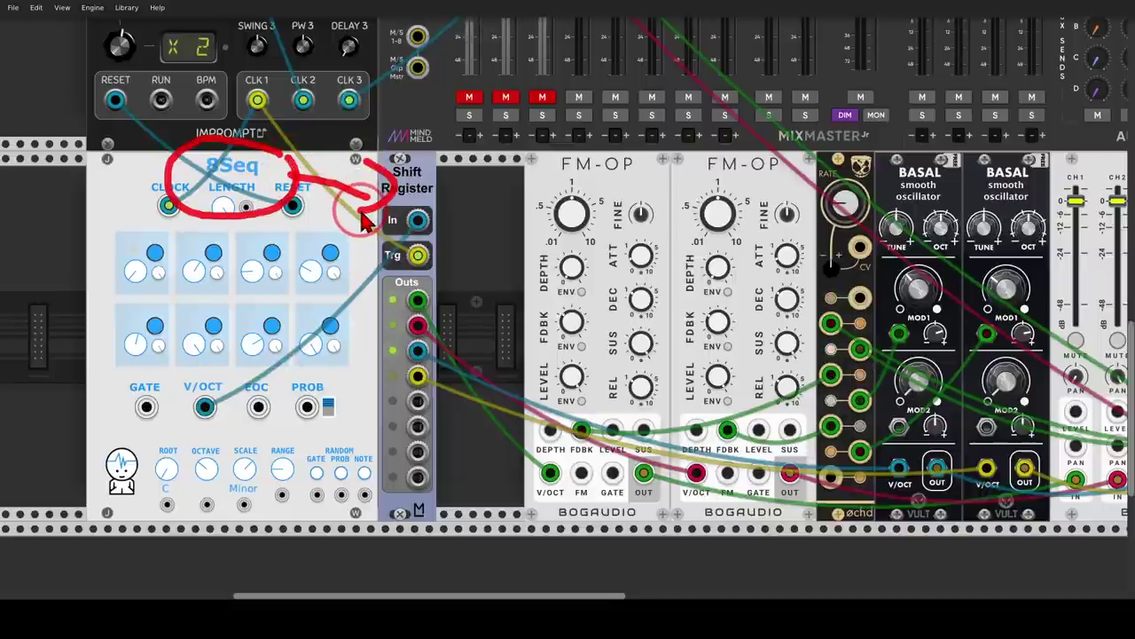
key("Escape")
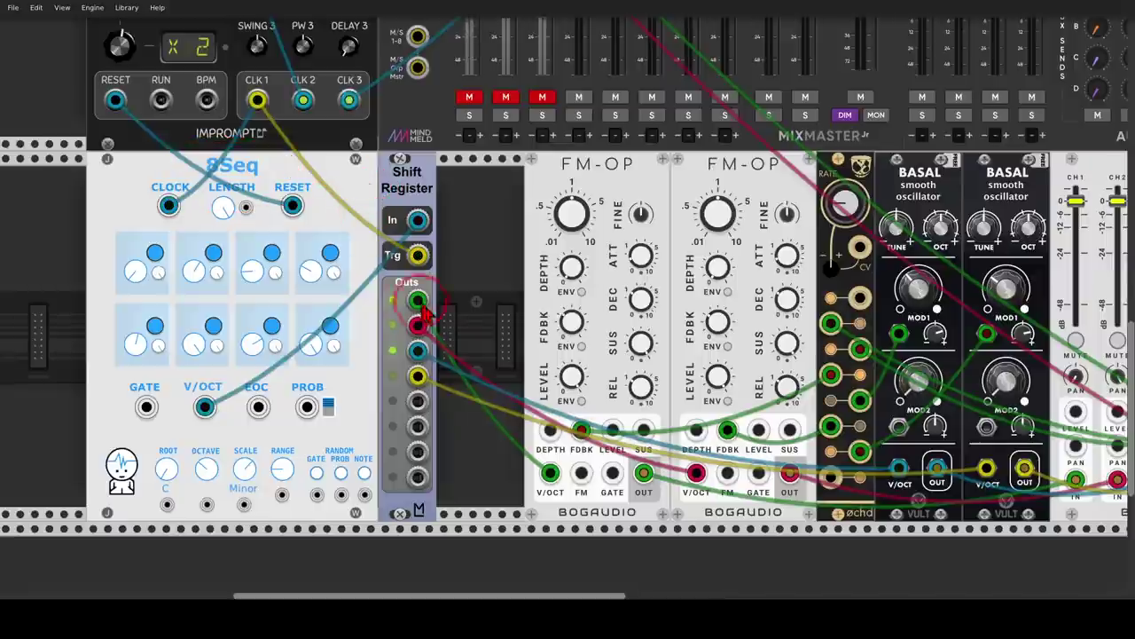
Step: Trace the Shift Register's four outputs to the two FM-OP and two BASAL oscillators, with their modulation and mixing
mouse_move(429, 301)
left_mouse_down()
mouse_move(546, 251)
mouse_move(533, 238)
mouse_move(580, 232)
mouse_move(643, 282)
mouse_move(690, 270)
left_mouse_up()
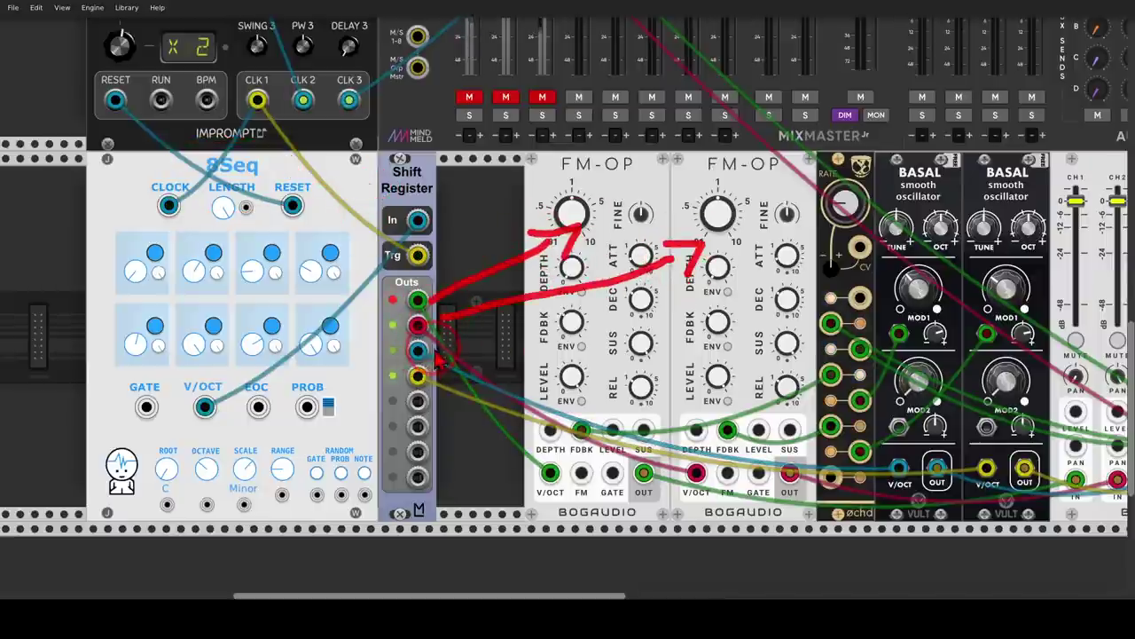
mouse_move(435, 346)
left_mouse_down()
mouse_move(862, 292)
mouse_move(859, 266)
left_mouse_up()
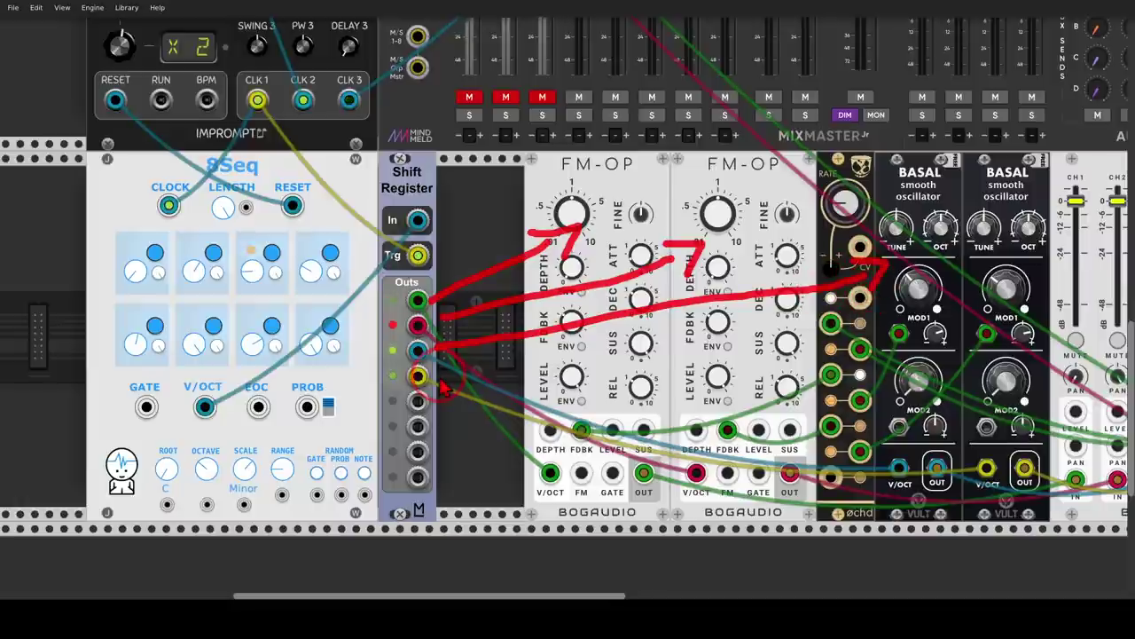
mouse_move(435, 376)
left_mouse_down()
mouse_move(974, 314)
mouse_move(963, 288)
mouse_move(980, 333)
left_mouse_up()
key("Escape")
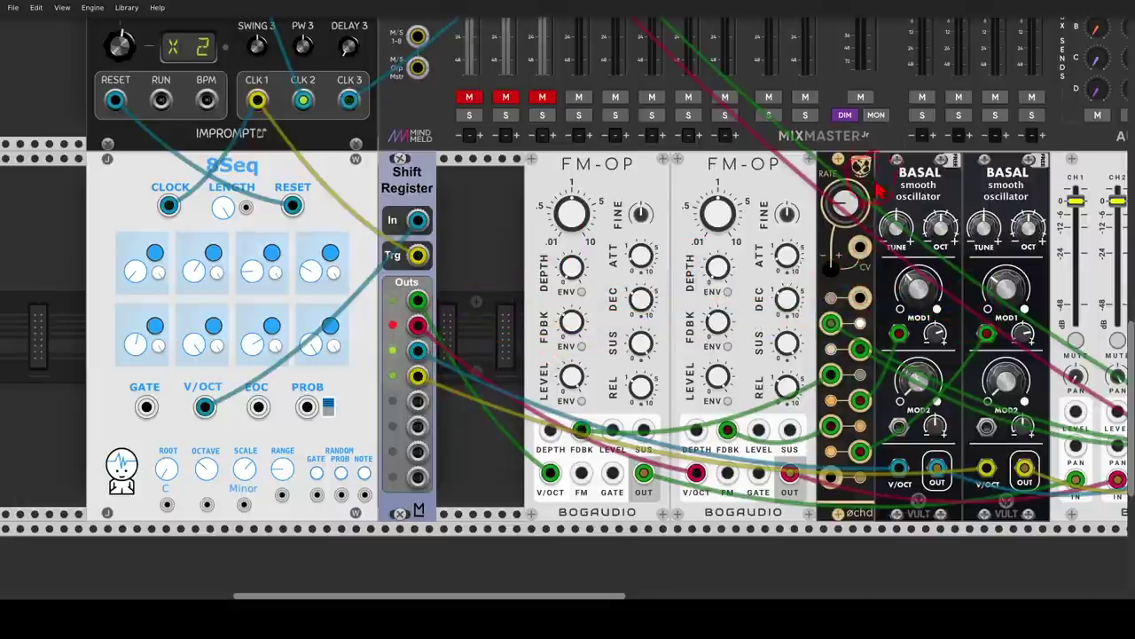
mouse_move(874, 164)
left_mouse_down()
mouse_move(820, 165)
mouse_move(845, 235)
mouse_move(889, 162)
mouse_move(939, 177)
mouse_move(724, 186)
mouse_move(856, 181)
mouse_move(619, 232)
mouse_move(896, 226)
mouse_move(865, 200)
left_mouse_up()
key("Escape")
scroll(938, 184, "right", 10)
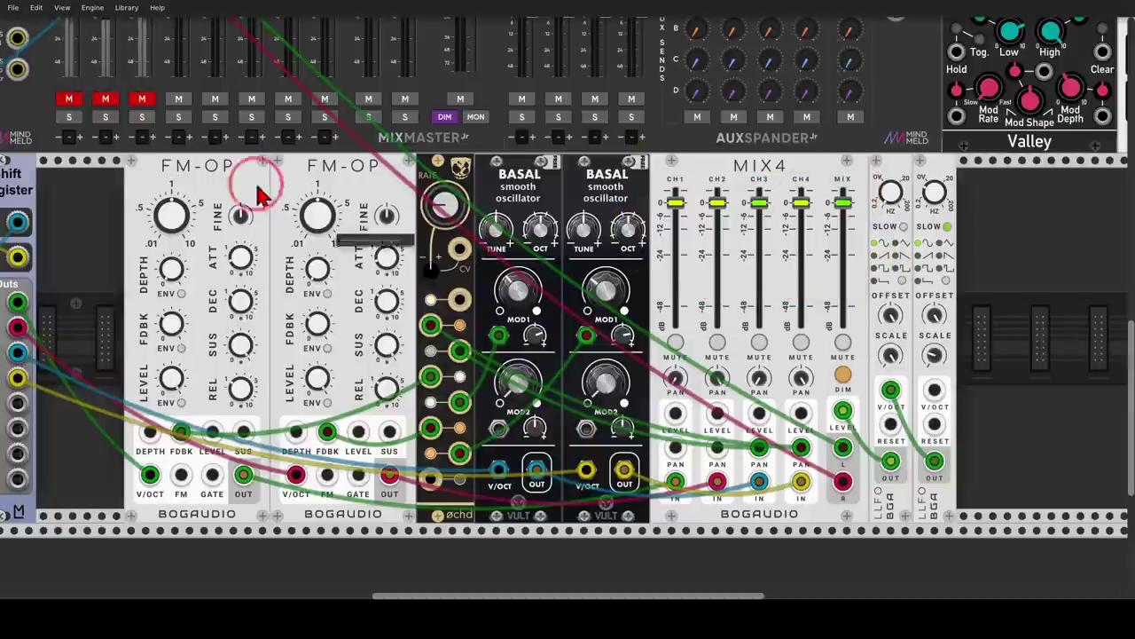
Step: Audition the shift-register voices by unmuting the SFTR mixer channel, then mute it again
left_click_drag(253, 179, 638, 165)
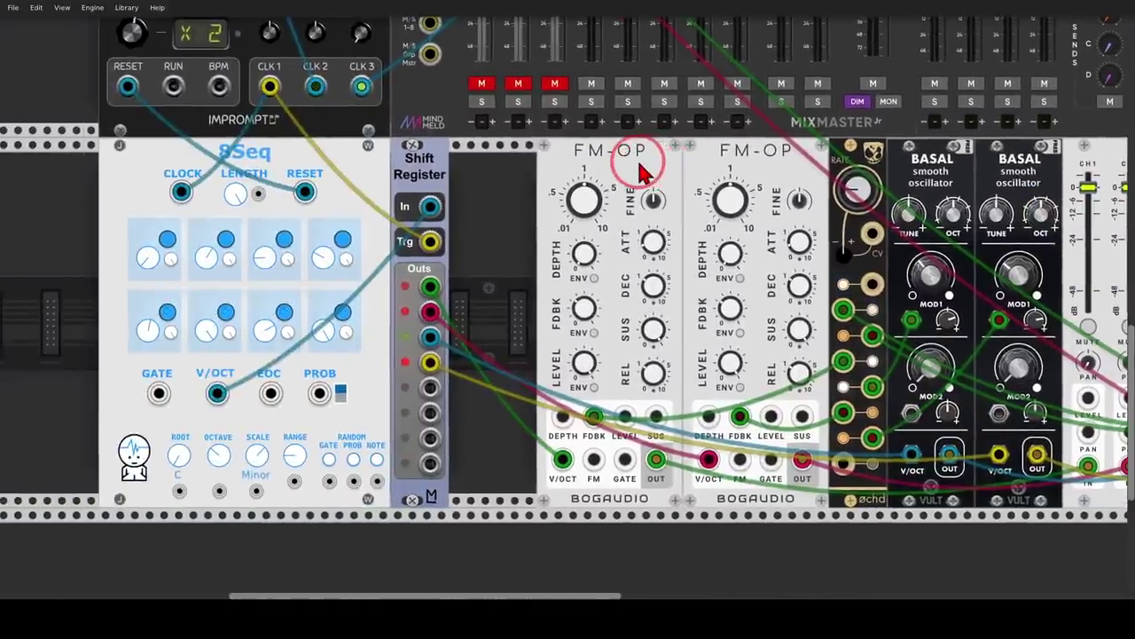
left_click(482, 84)
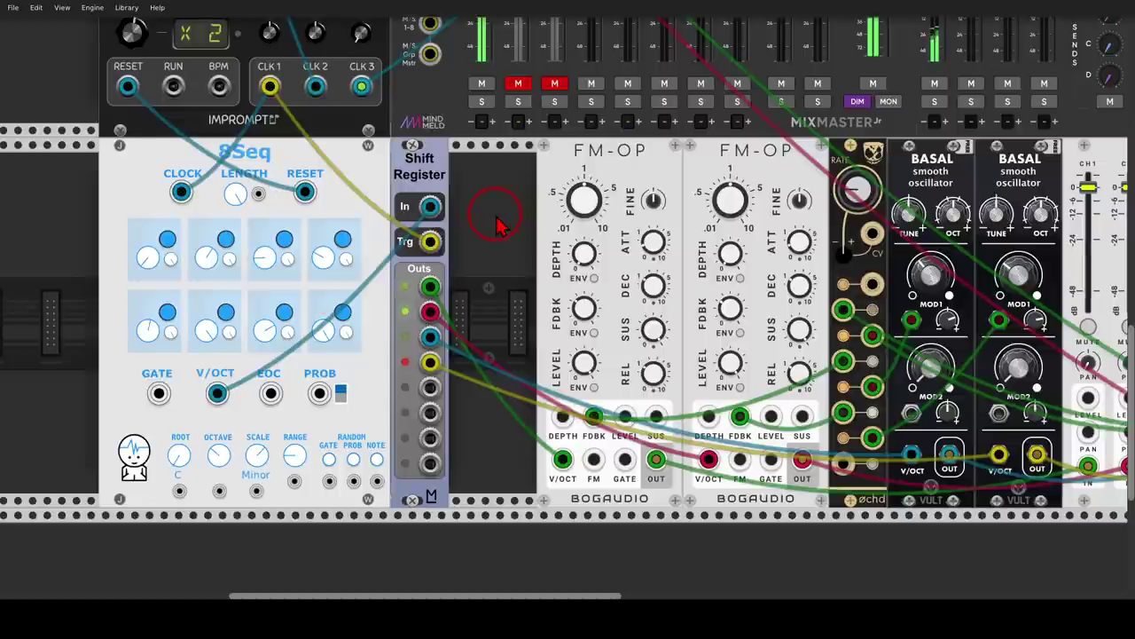
mouse_move(306, 144)
left_mouse_down()
mouse_move(197, 232)
mouse_move(301, 216)
mouse_move(288, 133)
mouse_move(265, 208)
mouse_move(146, 233)
mouse_move(120, 294)
mouse_move(117, 284)
mouse_move(160, 367)
mouse_move(350, 373)
mouse_move(336, 197)
left_mouse_up()
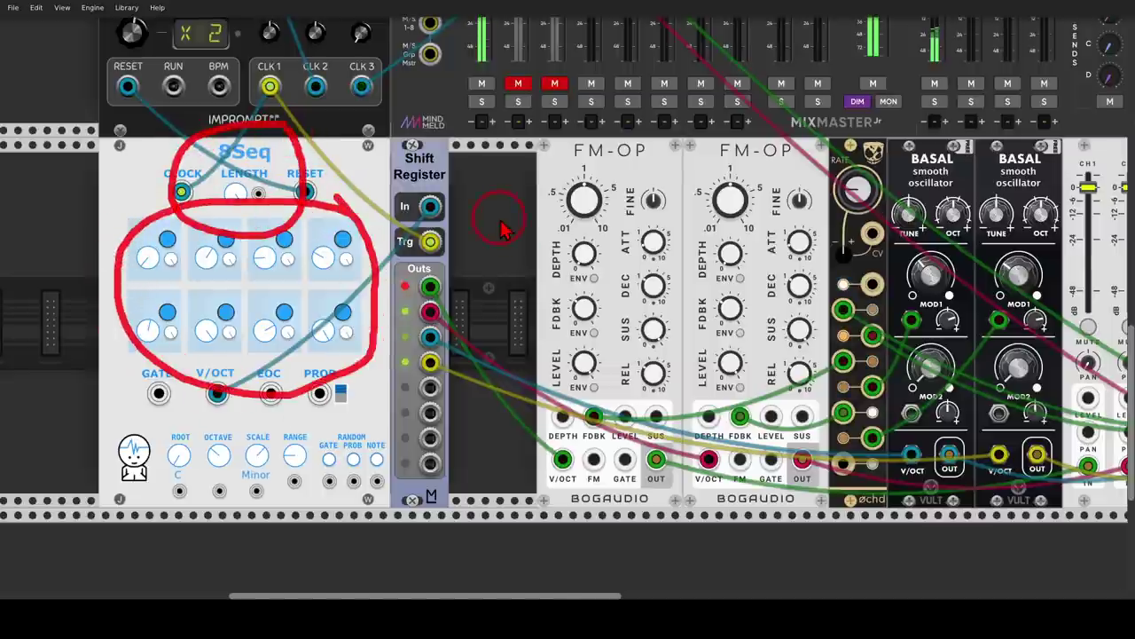
key("shift+F9")
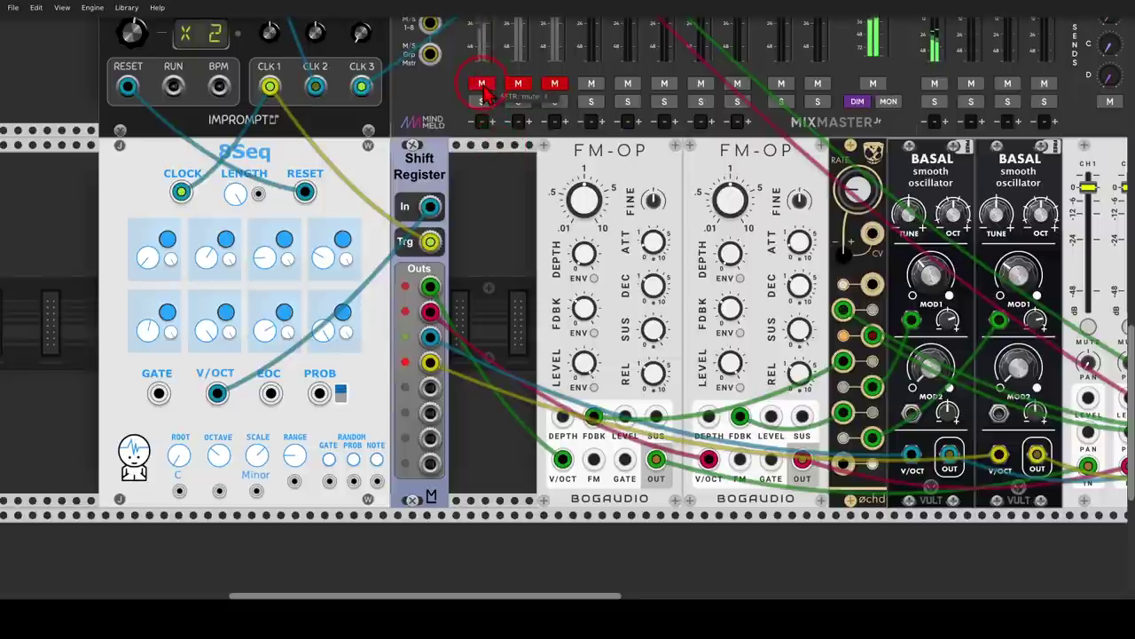
Step: Unmute the CHRS mixer channel to hear the CHORDS, VCO-1 and VCF voice
scroll(471, 266, "up", 5)
scroll(470, 273, "up", 8)
scroll(399, 133, "left", 3)
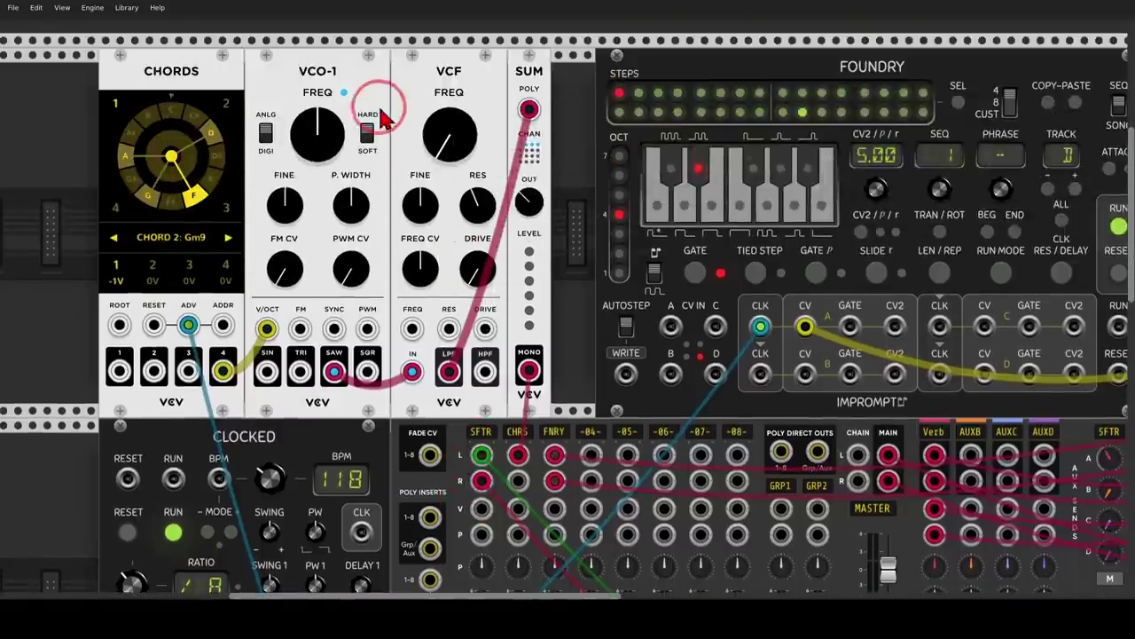
mouse_move(323, 80)
left_mouse_down()
mouse_move(226, 117)
mouse_move(262, 152)
mouse_move(330, 158)
mouse_move(370, 131)
mouse_move(351, 67)
left_mouse_up()
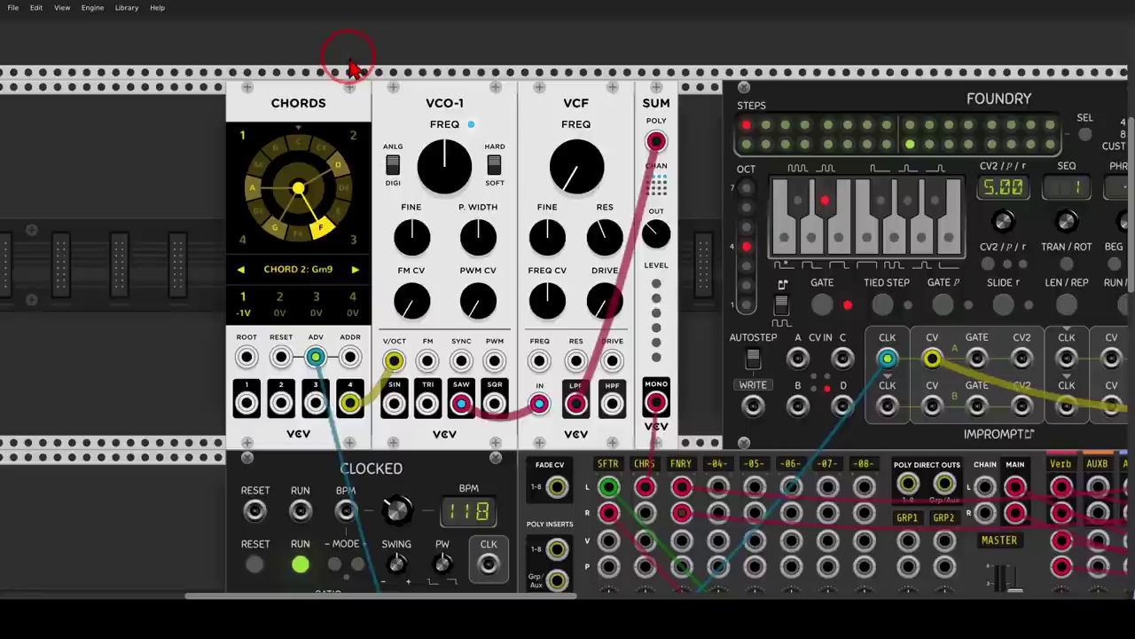
left_click_drag(575, 402, 413, 142)
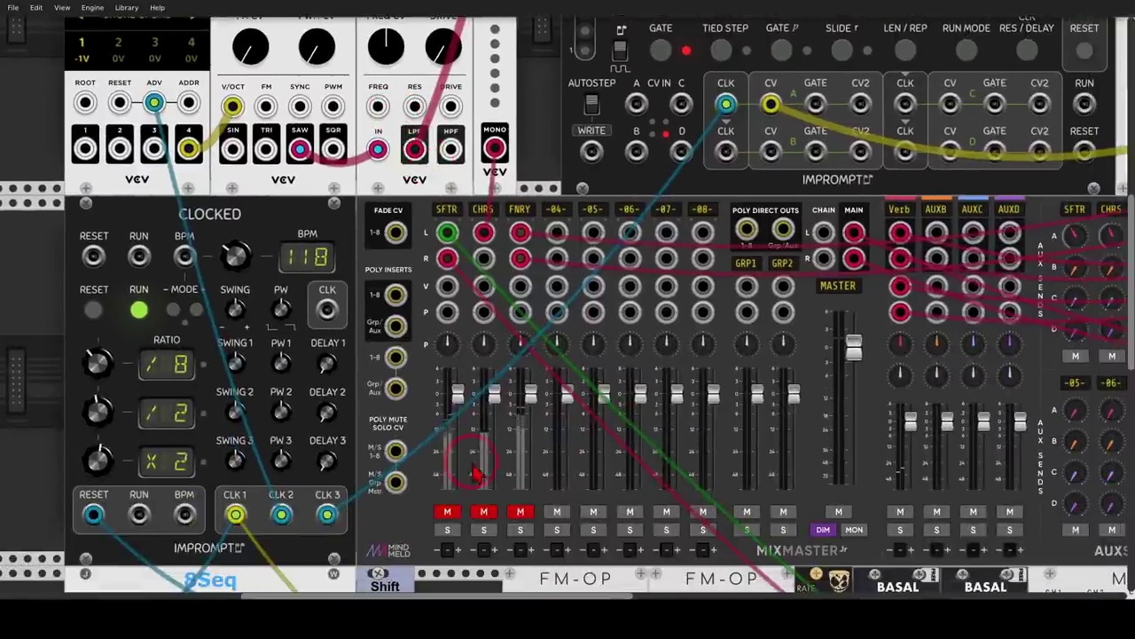
left_click(484, 513)
scroll(342, 235, "up", 4)
scroll(339, 235, "up", 1)
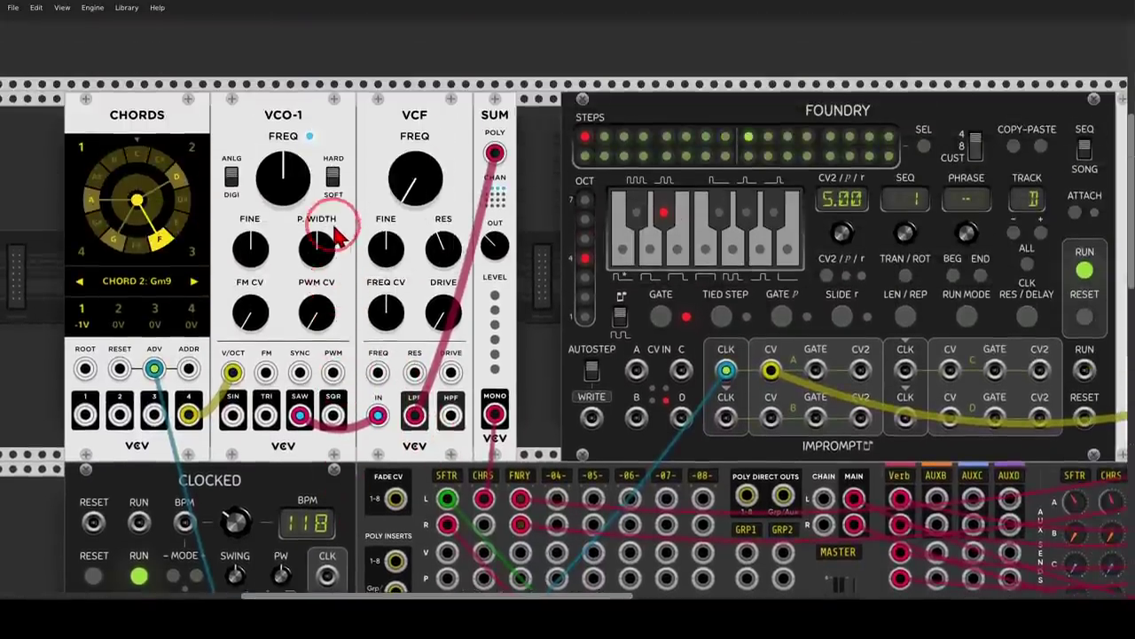
Step: Adjust the VCF's cutoff frequency while auditioning the CHORDS-driven voice, and mute the CHRS mixer channel
left_click_drag(358, 132, 411, 118)
left_click_drag(458, 170, 566, 293)
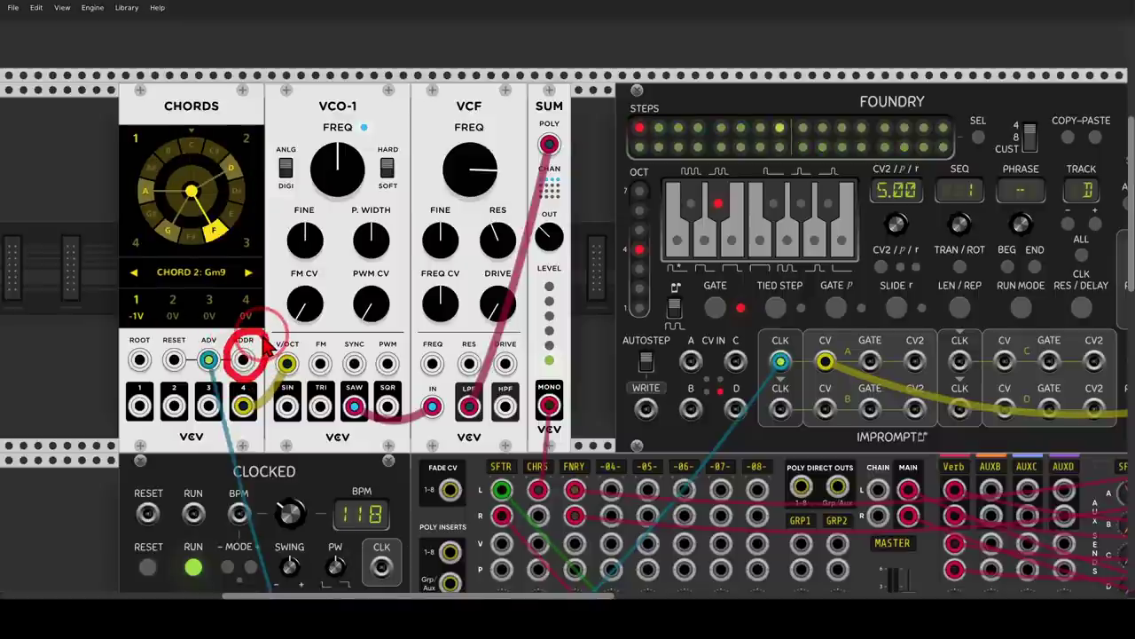
mouse_move(252, 371)
left_mouse_down()
mouse_move(192, 367)
mouse_move(133, 379)
mouse_move(122, 407)
mouse_move(155, 450)
mouse_move(227, 461)
mouse_move(273, 437)
mouse_move(251, 378)
left_mouse_up()
mouse_move(470, 175)
left_mouse_down()
mouse_move(470, 68)
mouse_move(470, 286)
left_mouse_up()
scroll(553, 363, "down", 2)
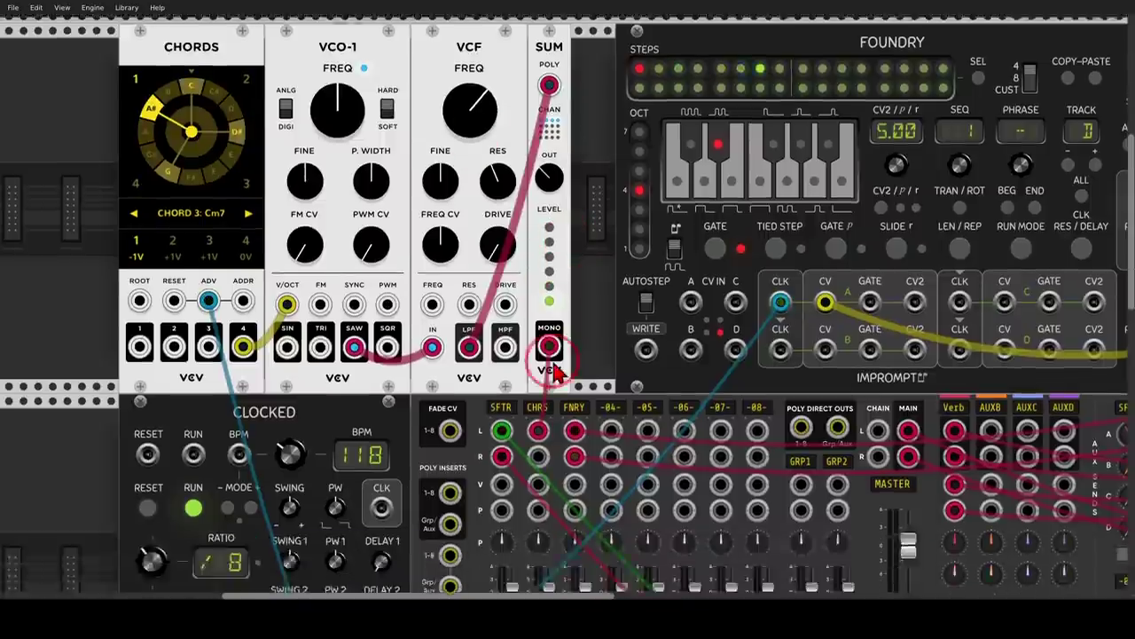
scroll(555, 371, "down", 8)
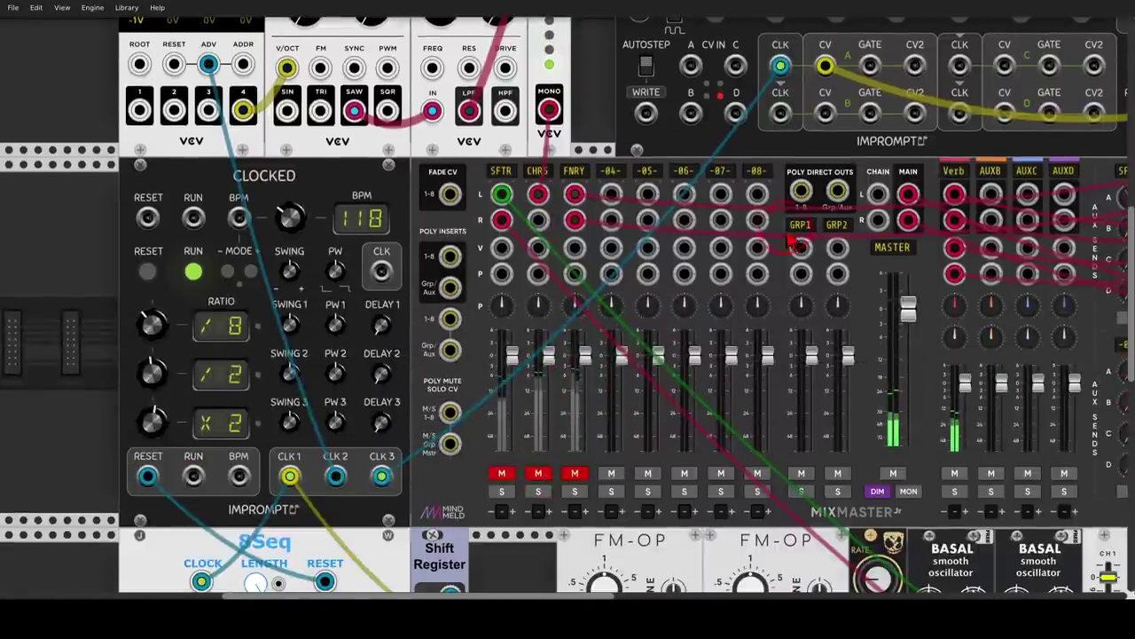
Step: Examine the FOUNDRY sequencer's keyboard, its four-track outputs and the polyphonic CV connection to the FM-OP oscillator
left_click_drag(830, 185, 338, 479)
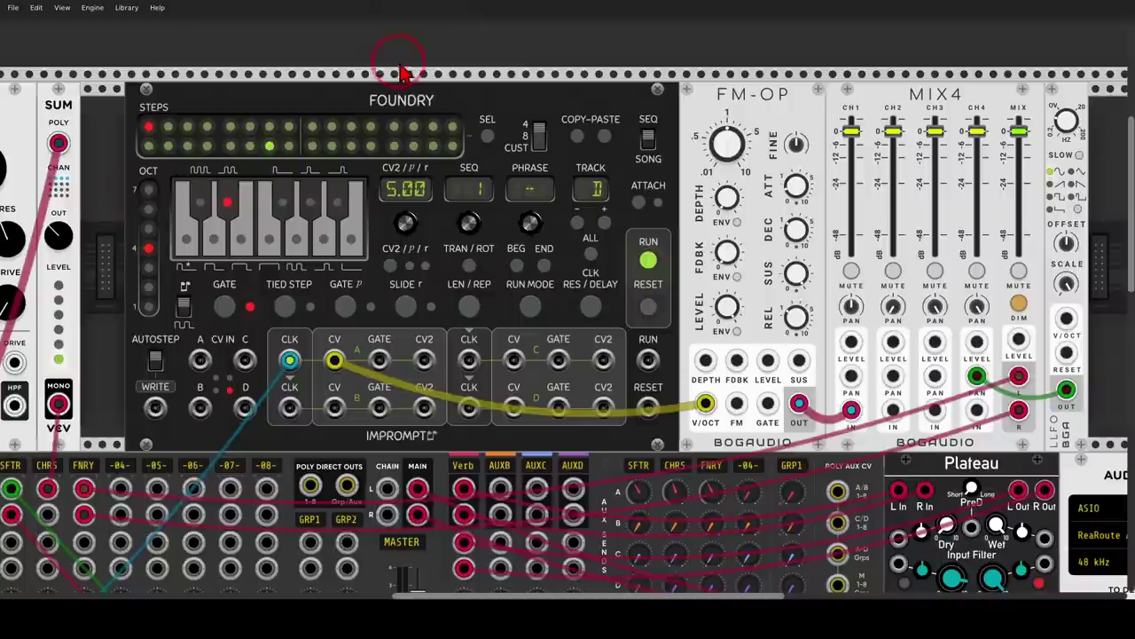
mouse_move(401, 71)
left_mouse_down()
mouse_move(312, 144)
mouse_move(493, 102)
mouse_move(416, 71)
mouse_move(483, 64)
left_mouse_up()
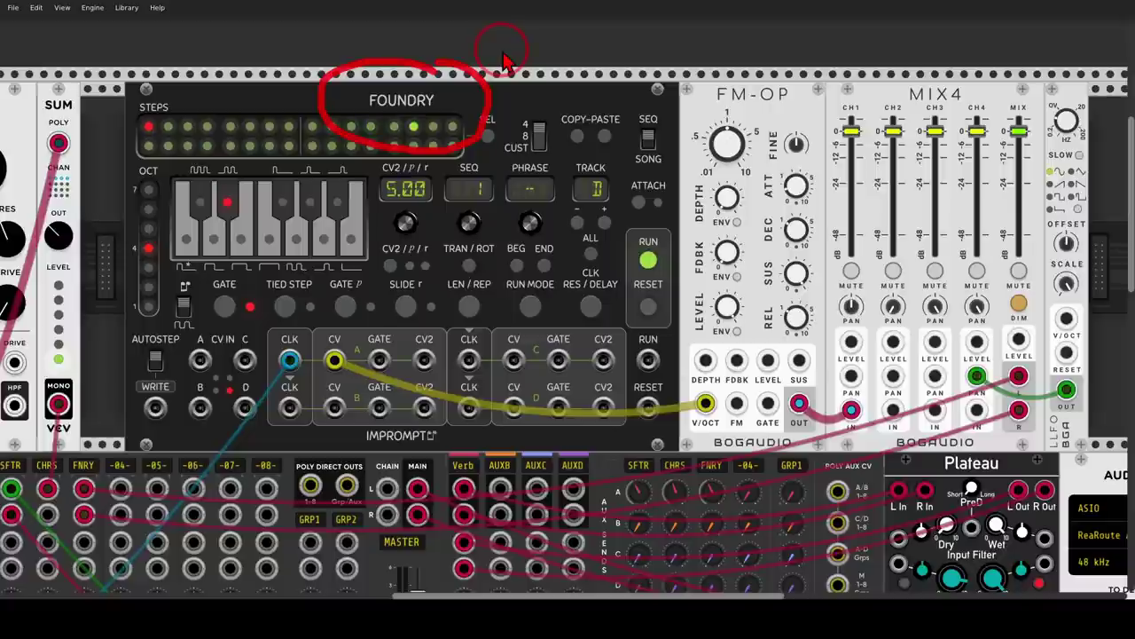
key("Escape")
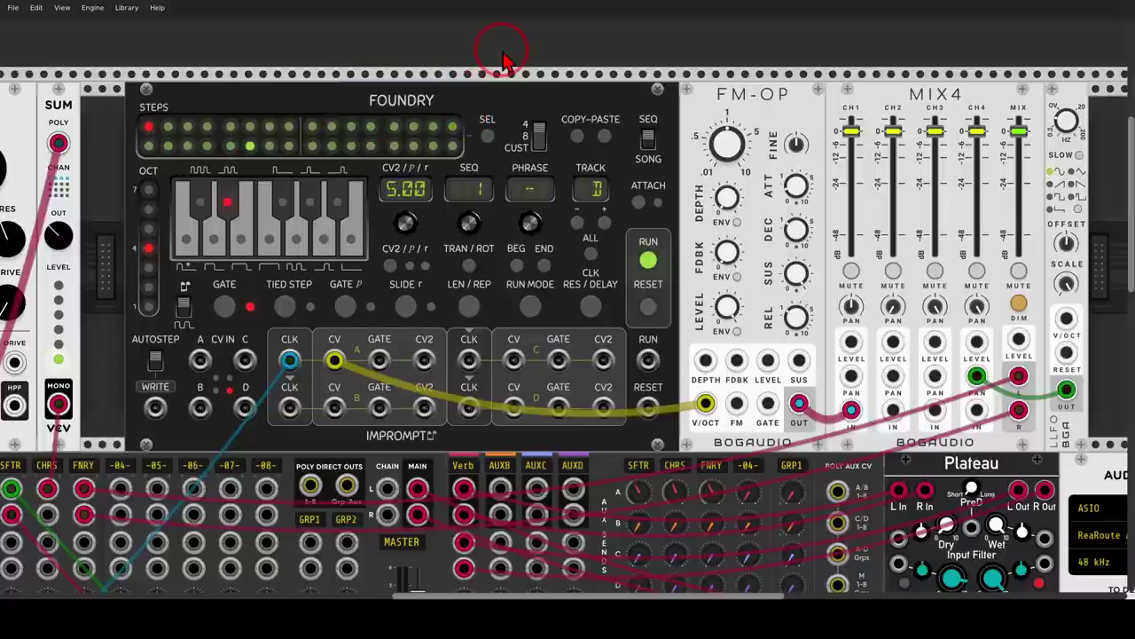
mouse_move(353, 202)
left_mouse_down()
mouse_move(326, 164)
mouse_move(175, 173)
mouse_move(199, 262)
mouse_move(322, 259)
mouse_move(365, 201)
left_mouse_up()
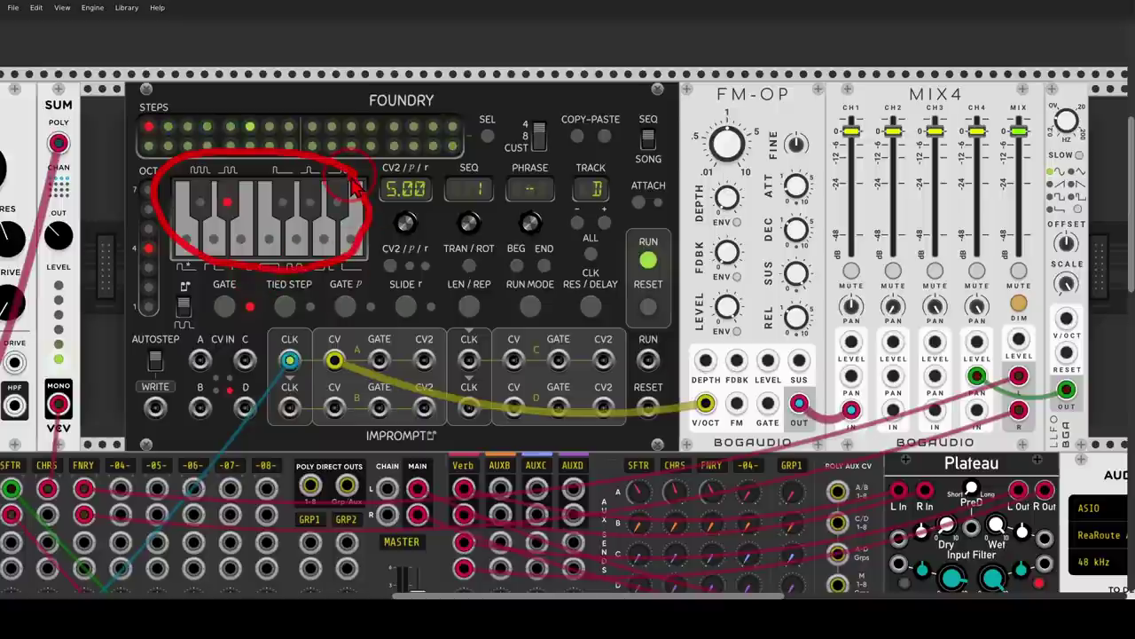
key("Escape")
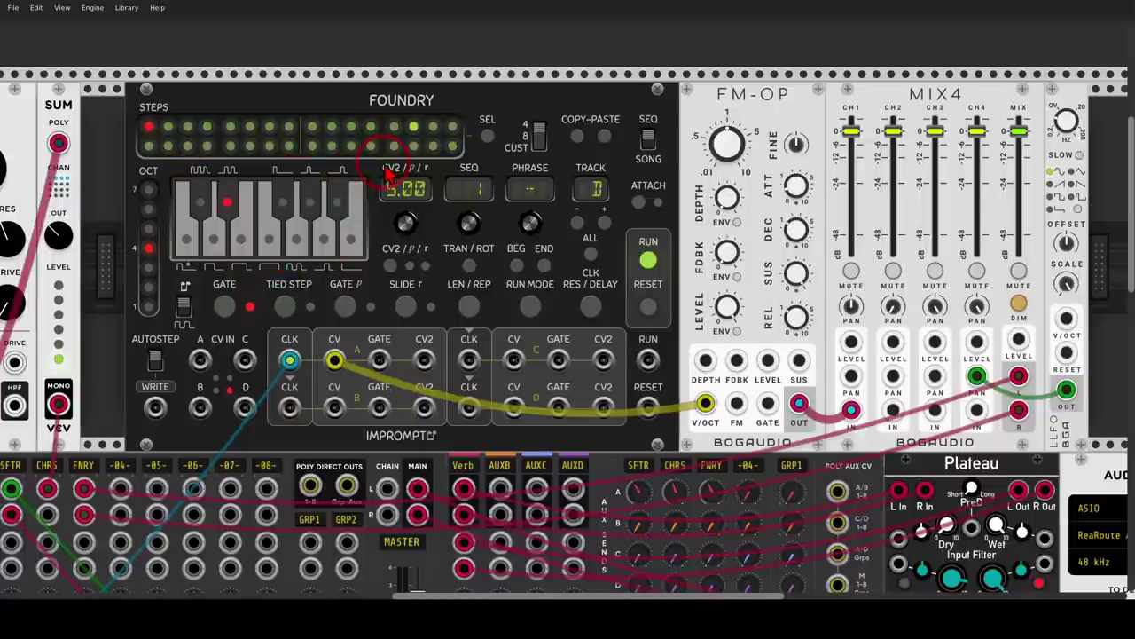
mouse_move(592, 305)
left_mouse_down()
mouse_move(427, 296)
mouse_move(315, 353)
mouse_move(346, 436)
mouse_move(559, 463)
mouse_move(657, 419)
mouse_move(646, 358)
mouse_move(598, 309)
mouse_move(564, 313)
left_mouse_up()
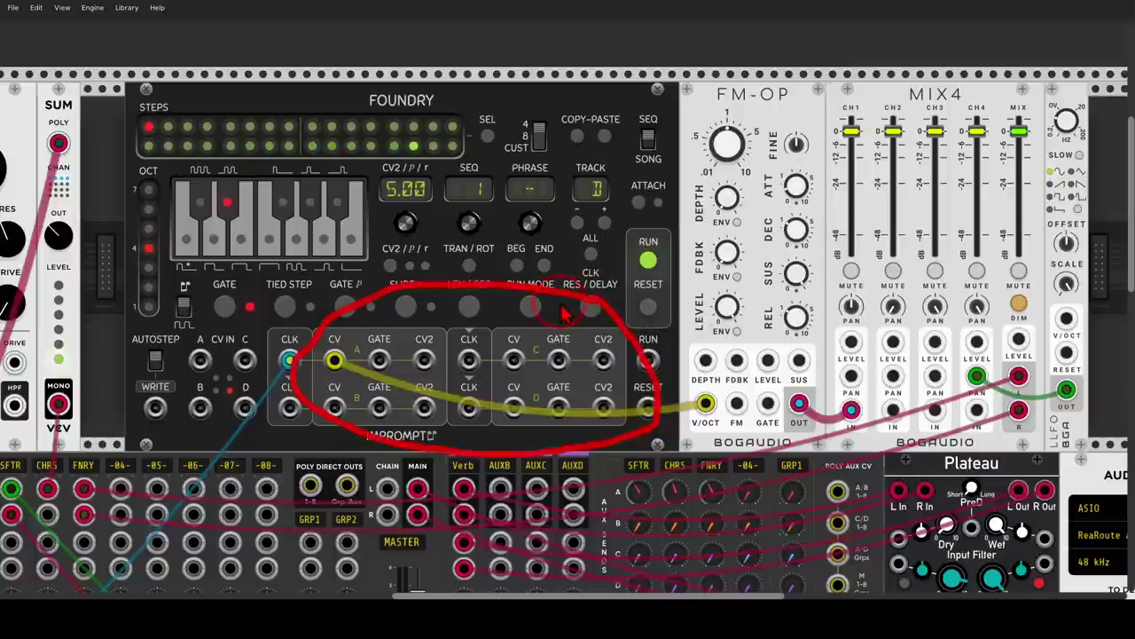
key("Escape")
mouse_move(780, 82)
left_mouse_down()
mouse_move(708, 64)
mouse_move(794, 93)
mouse_move(765, 87)
left_mouse_up()
key("Escape")
Step: Unmute the FNRY mixer channel and lower the feedback of the FOUNDRY-driven FM-OP to 0%
left_click_drag(295, 441, 564, 180)
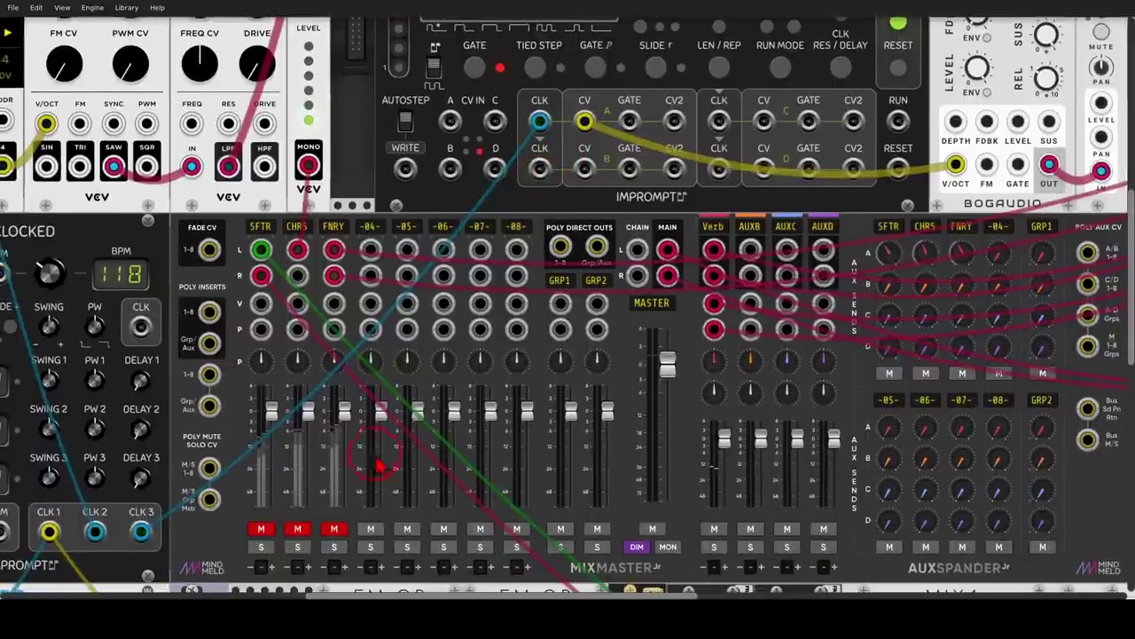
left_click(334, 529)
scroll(740, 227, "up", 5)
scroll(740, 227, "right", 5)
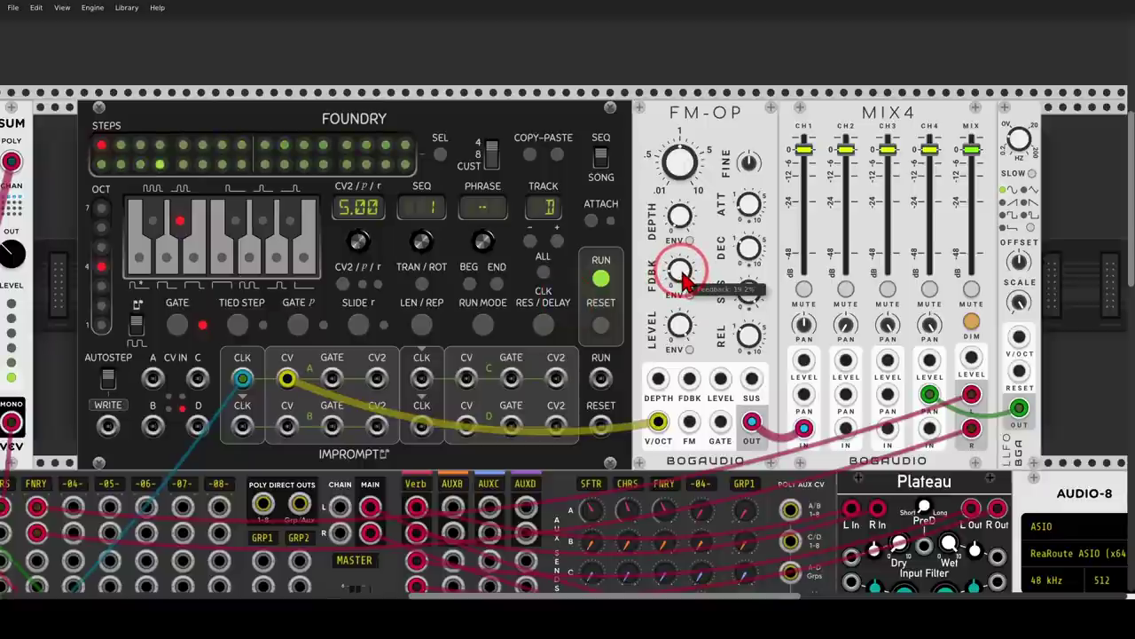
left_click_drag(680, 270, 681, 386)
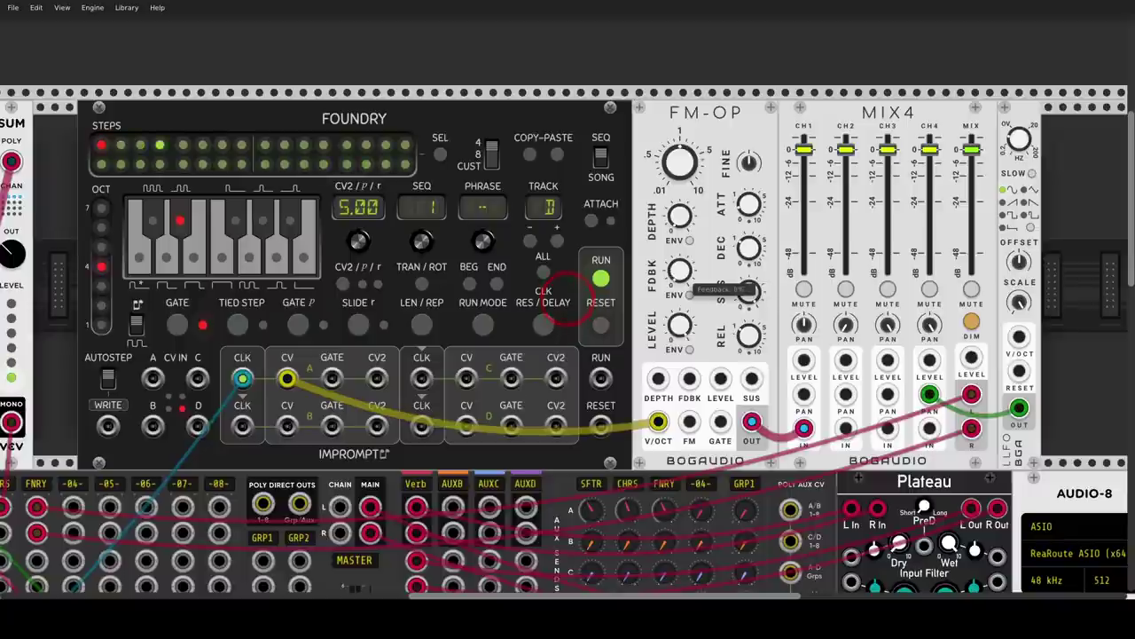